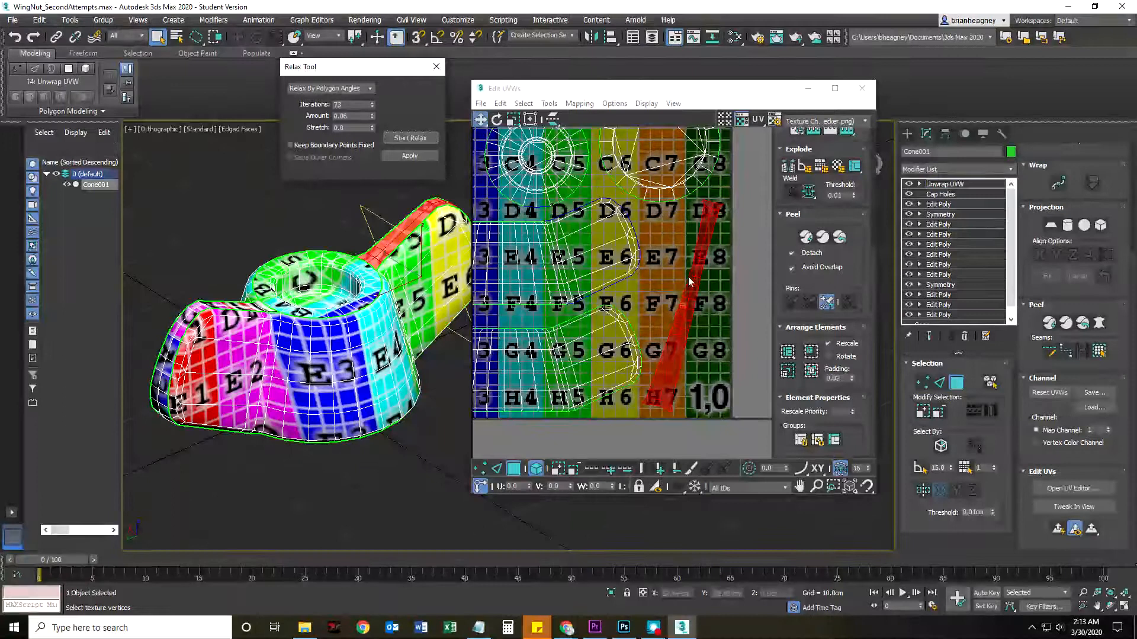
Step: Rotate the slanted wing-edge UV strip on the lower side of the checker map so it stands upright
scroll(622, 278, "down", 4)
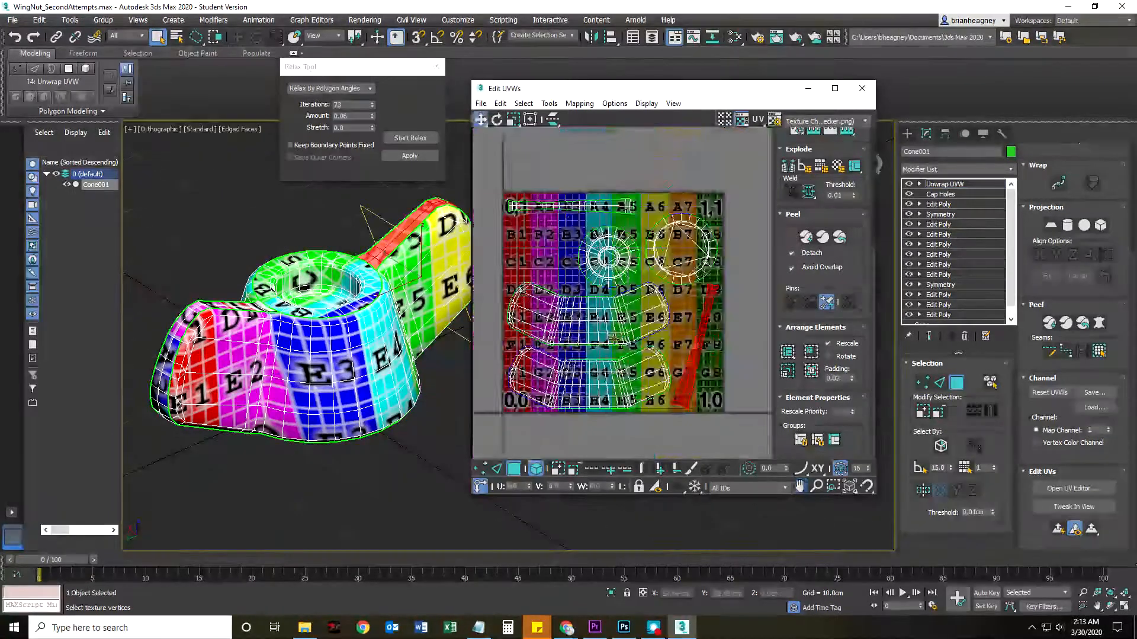
left_click(599, 176)
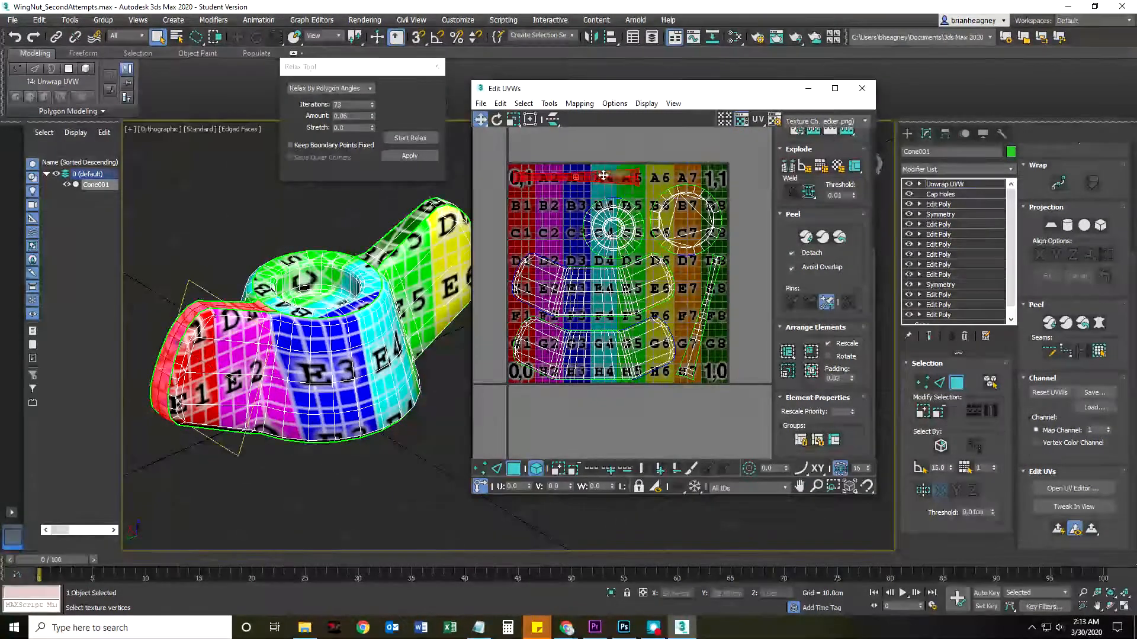
left_click(705, 299)
left_click(498, 119)
left_click_drag(705, 296, 616, 296)
Step: Run Relax By Centers on the upright wing-edge strip and stop the relaxation
scroll(702, 305, "up", 2)
left_click(369, 90)
left_click(347, 114)
left_click(410, 138)
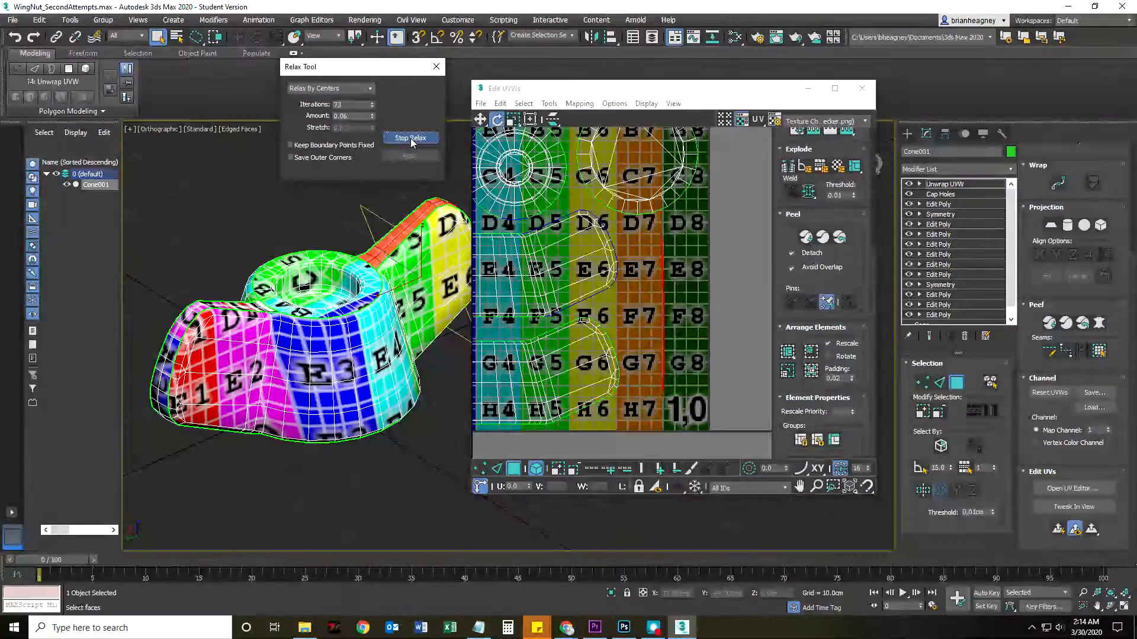
left_click(411, 137)
Step: Relax the wing-edge strip again using Relax By Polygon Angles, and close the Relax Tool
left_click(369, 89)
left_click(337, 96)
left_click(410, 137)
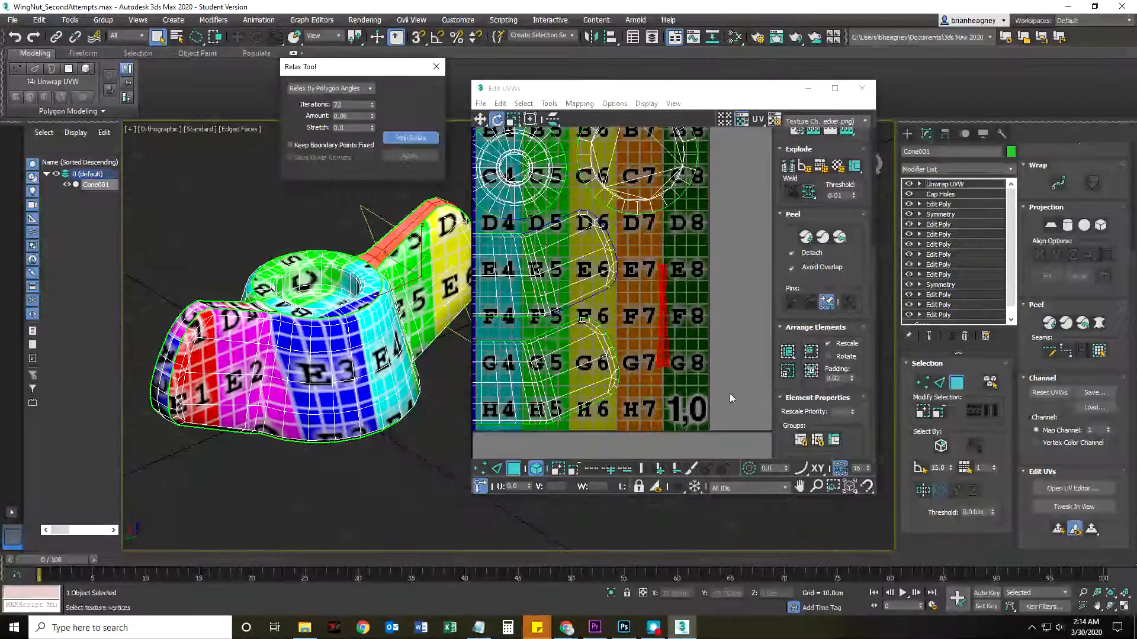
scroll(659, 304, "up", 5)
scroll(668, 371, "down", 5)
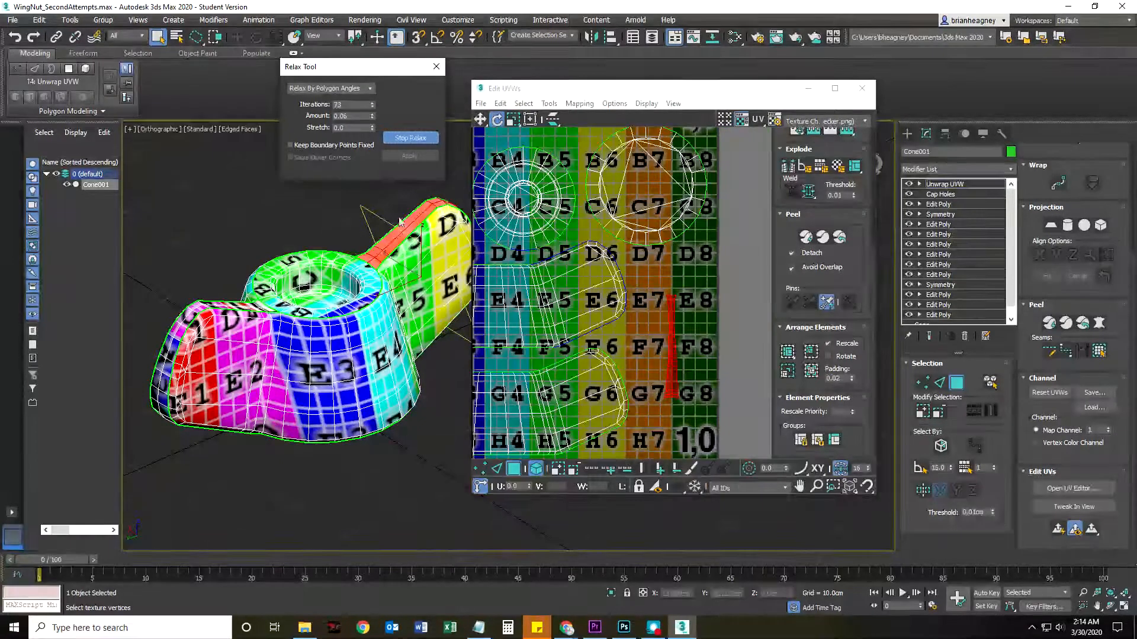
left_click(436, 66)
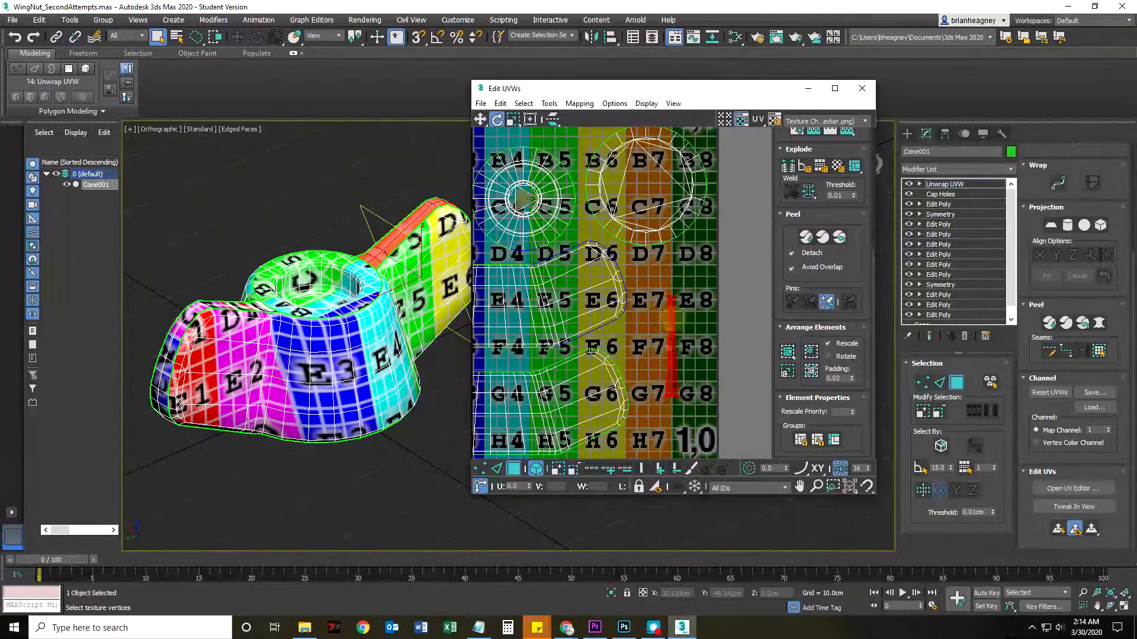
Step: Scale the relaxed wing-edge strip up and move it into the eighth column of the checker map
left_click(512, 121)
left_click_drag(670, 342, 533, 195)
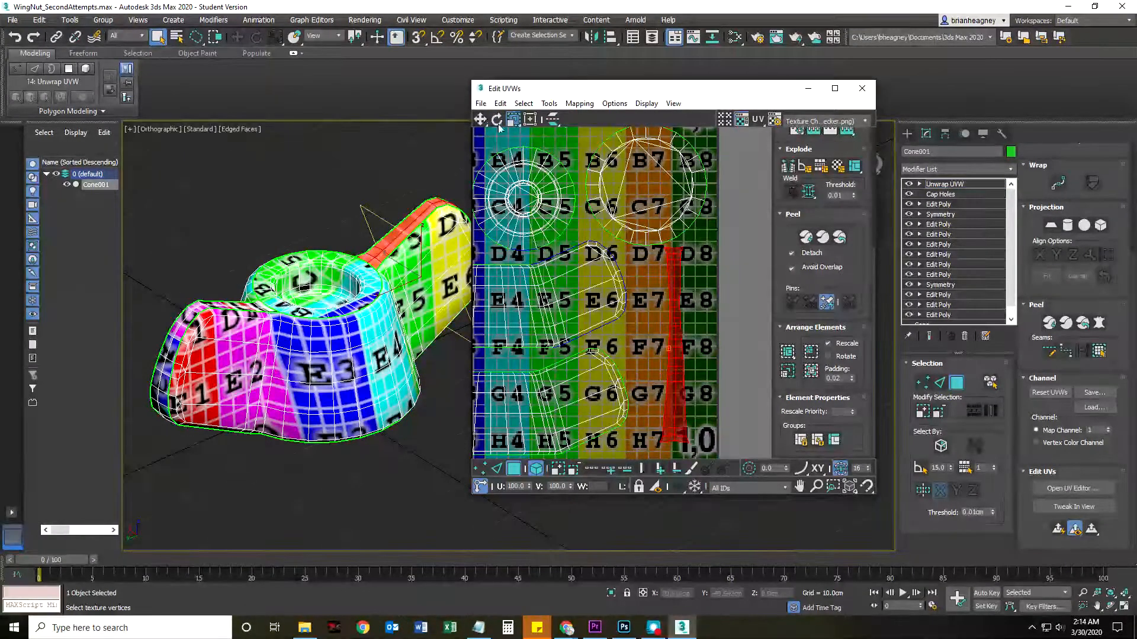
left_click_drag(675, 312, 696, 332)
left_click(480, 120)
scroll(690, 334, "down", 2)
left_click_drag(609, 303, 682, 389)
Step: Rotate the horizontal wing-edge strip in row A upright and move it into column 7, beside the other strip
left_click(629, 250)
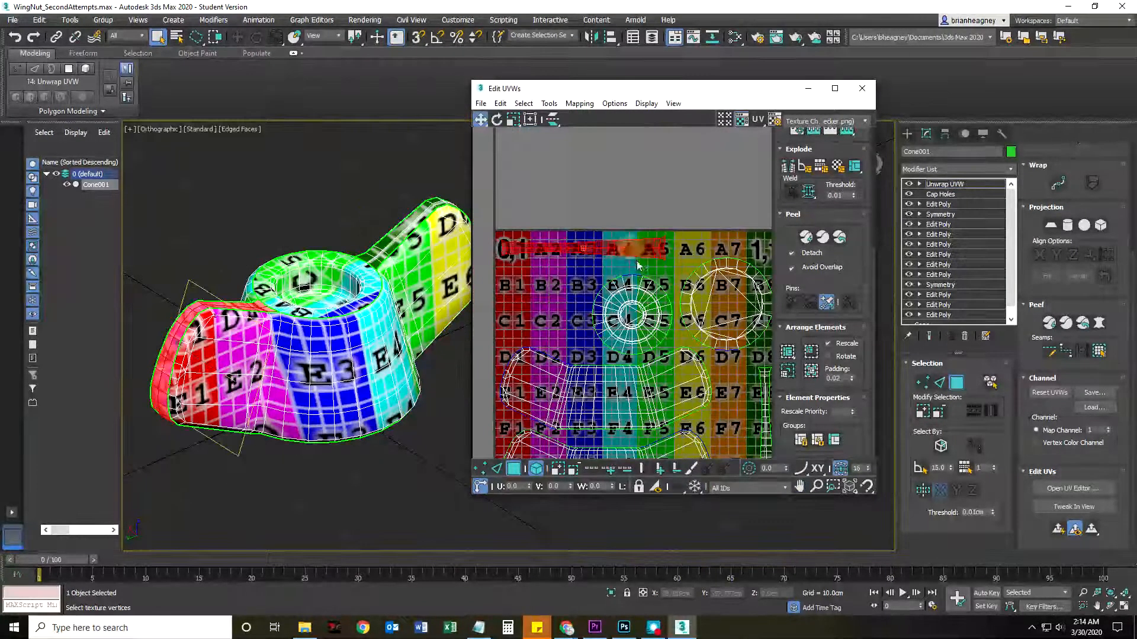
left_click(496, 119)
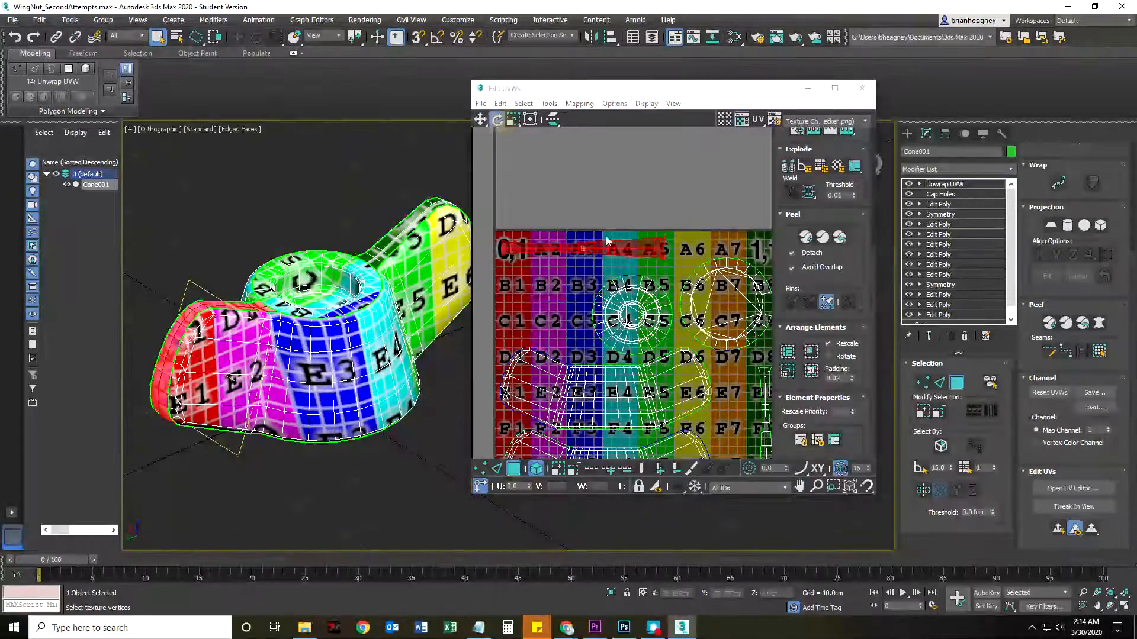
left_click_drag(583, 249, 589, 304)
left_click(479, 120)
left_click_drag(583, 199, 738, 386)
left_click_drag(706, 424, 572, 237)
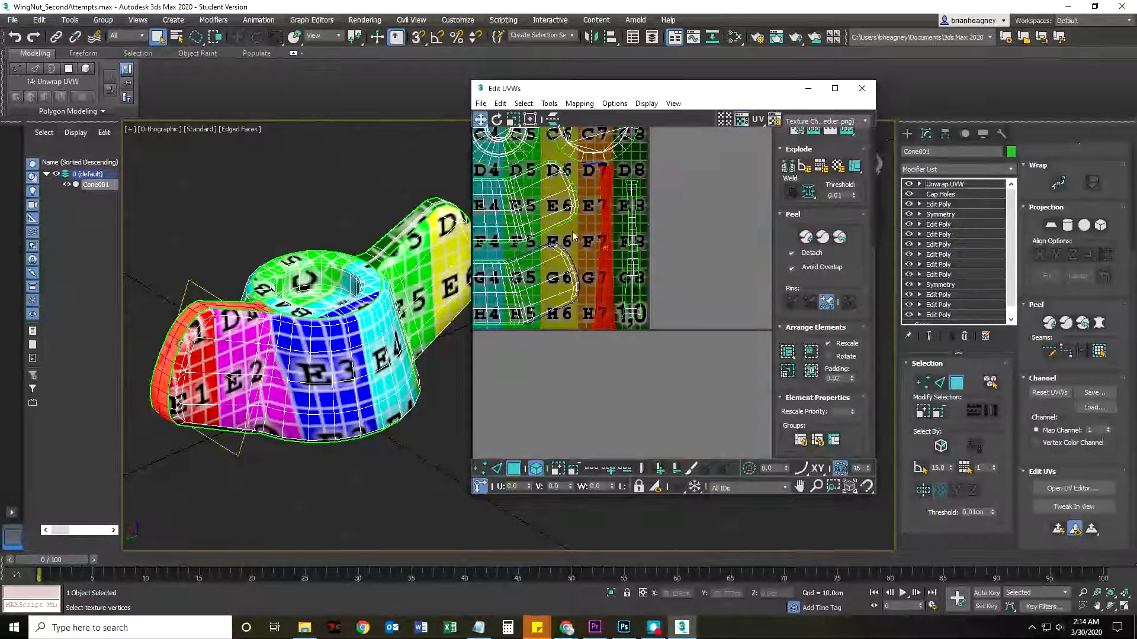
Step: Scale the two upright strips to matching lengths and nudge the column 8 strip into line with its neighbour
left_click(631, 230)
left_click(606, 192)
left_click(513, 120)
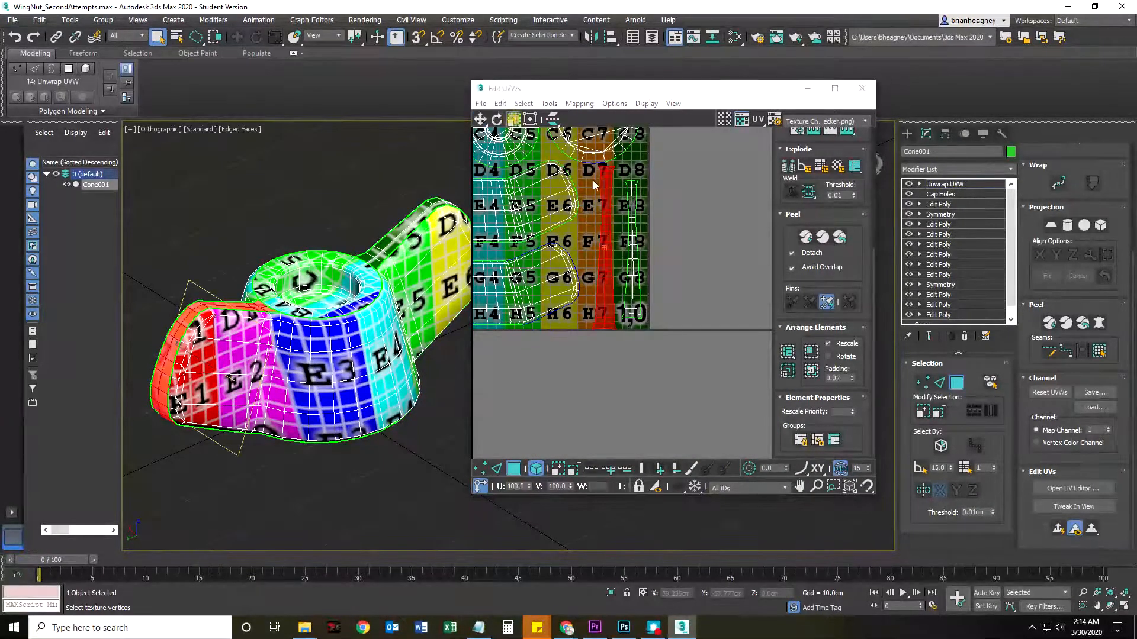
left_click_drag(603, 191, 602, 215)
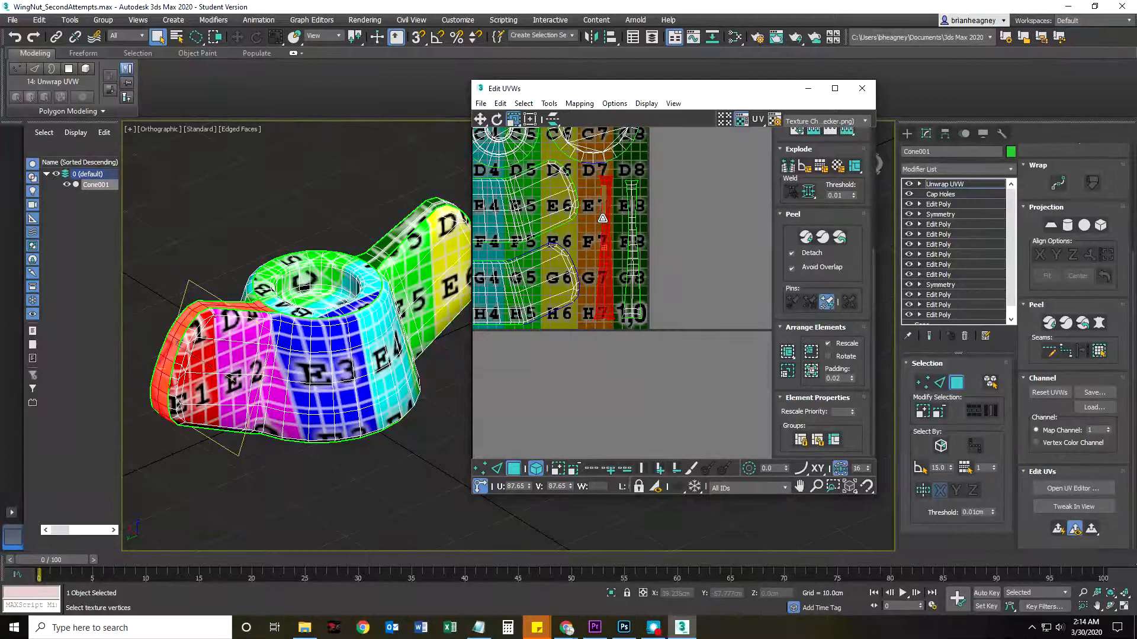
left_click(634, 204)
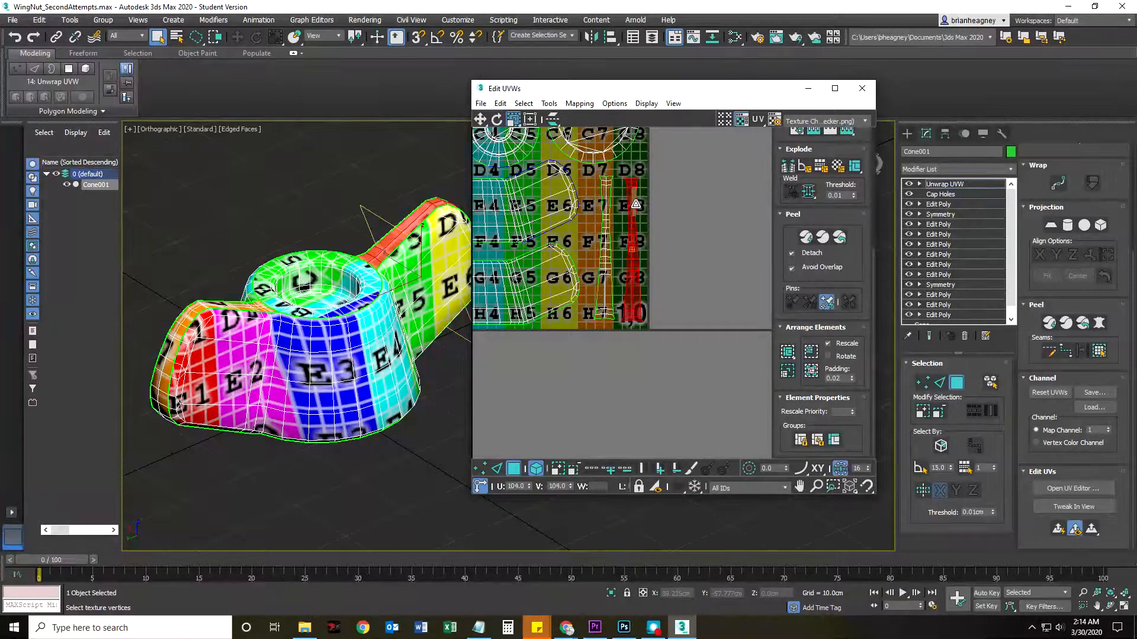
left_click(481, 120)
left_click_drag(634, 212, 633, 209)
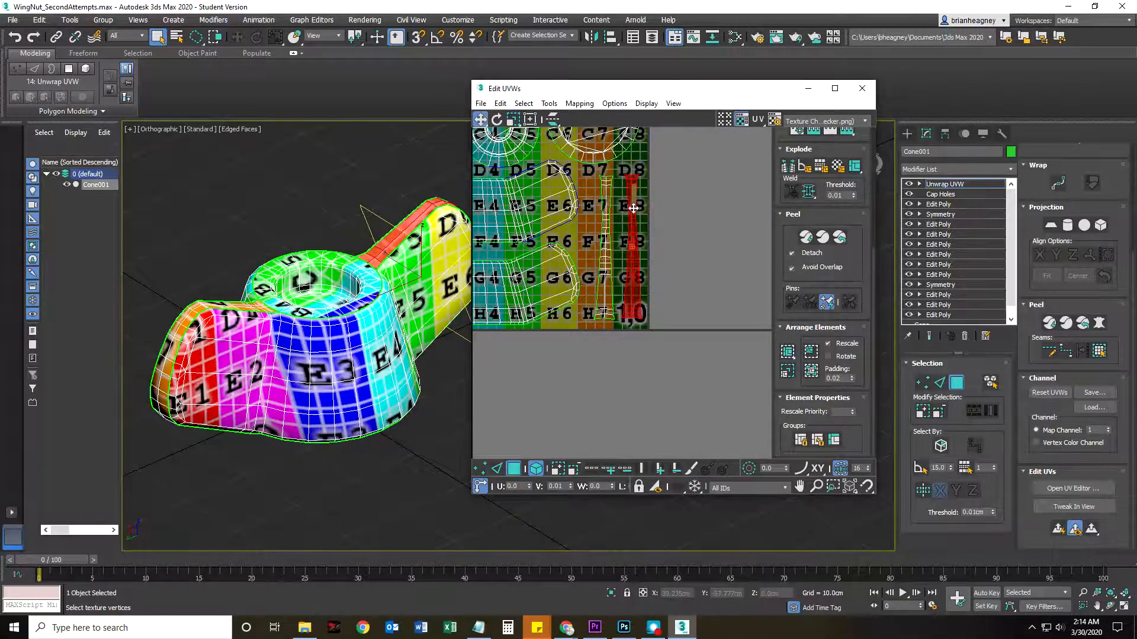
Step: Select all the UV shells and pack them with Rescale turned off
left_click_drag(558, 207, 629, 265)
scroll(629, 265, "down", 3)
left_click_drag(674, 329, 716, 395)
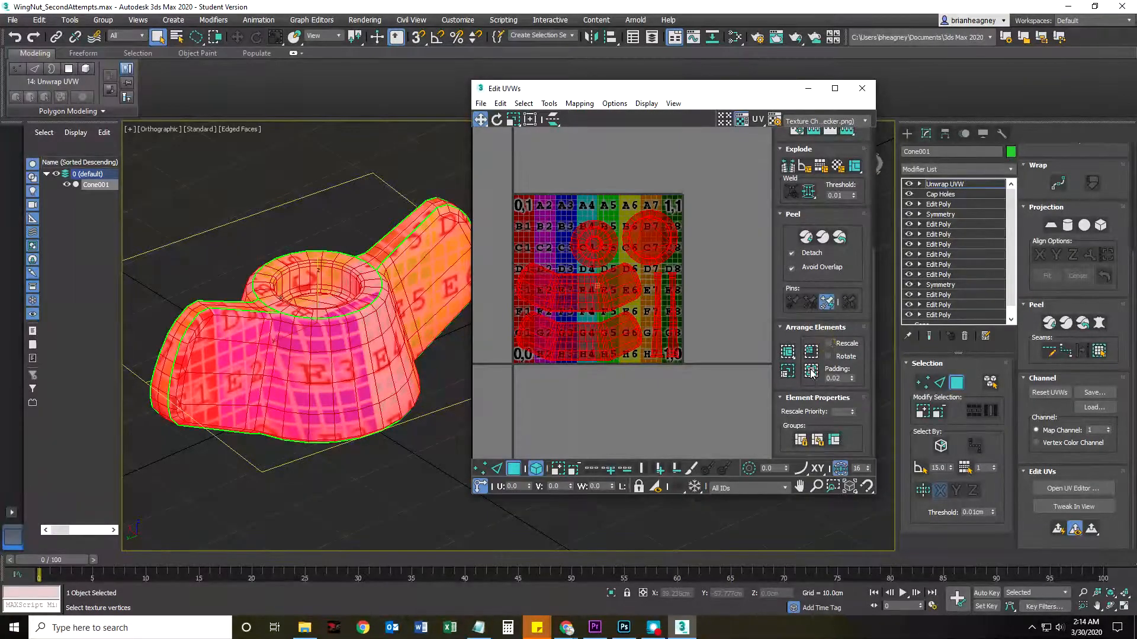
left_click(828, 344)
left_click(813, 373)
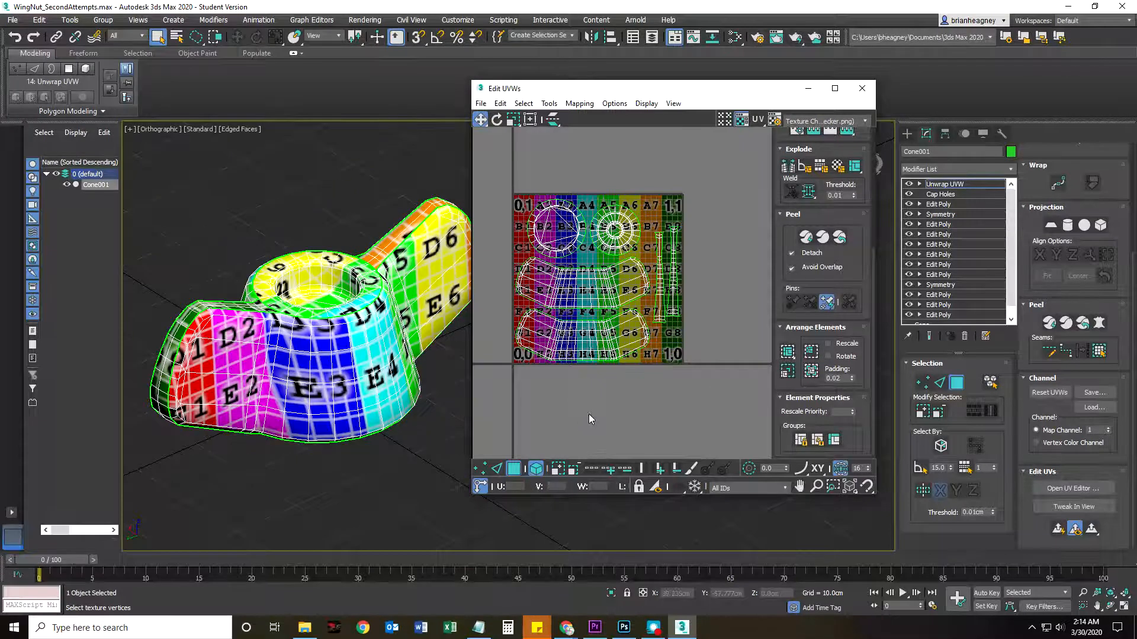
Step: Try scaling down the two circular UV shells in rows A to C
left_click(547, 227)
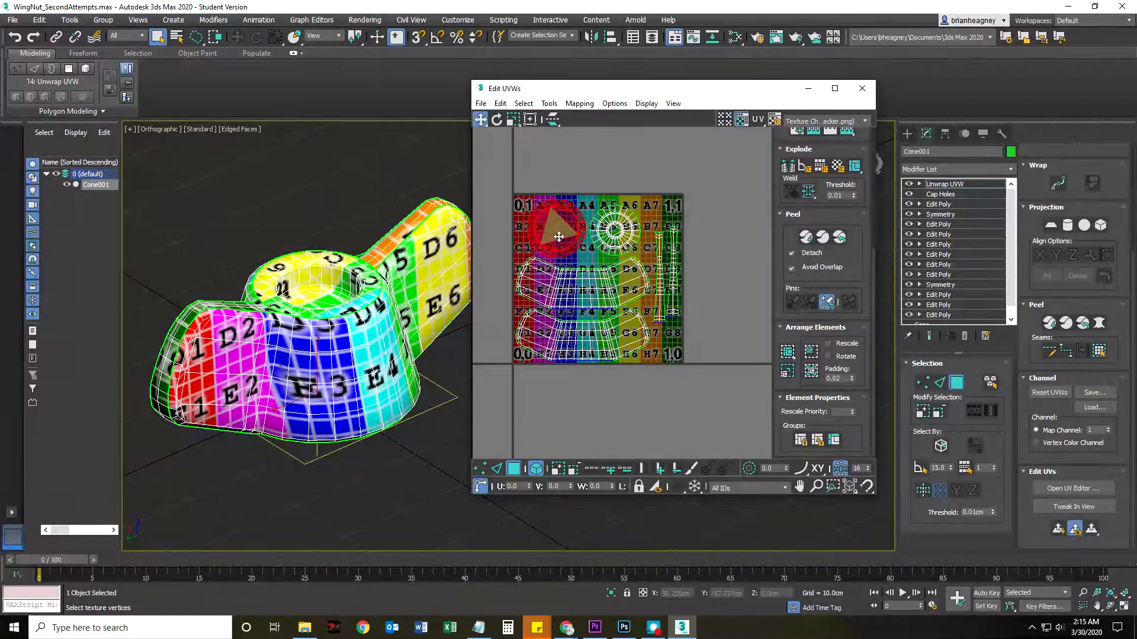
left_click(513, 119)
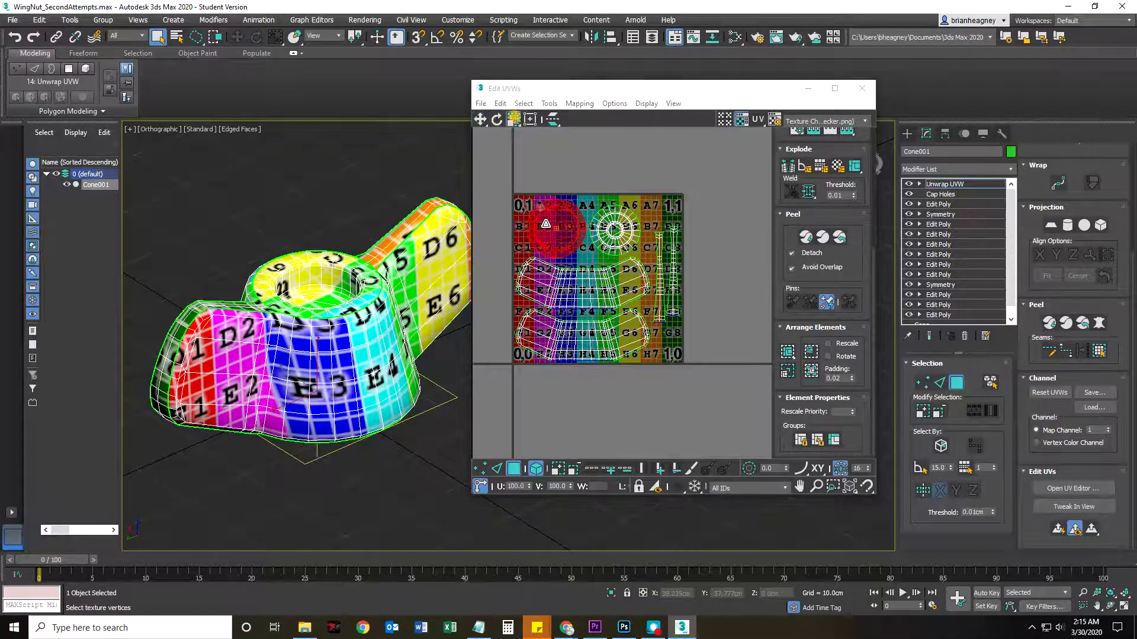
left_click_drag(556, 232, 544, 285)
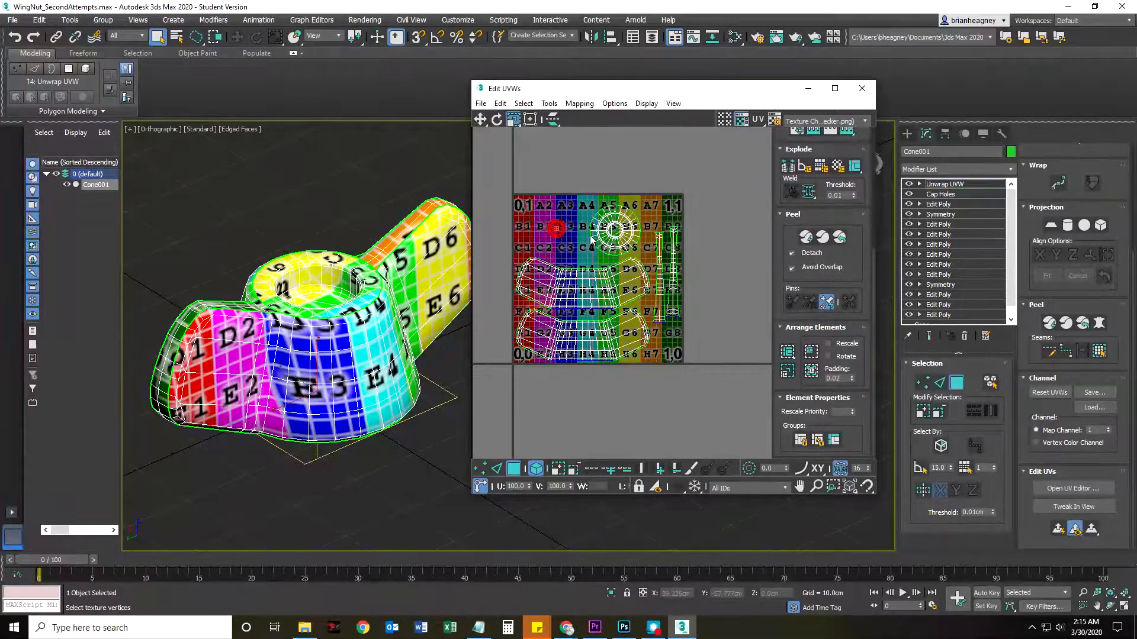
left_click(602, 231)
left_click_drag(602, 231, 595, 253)
left_click(595, 254)
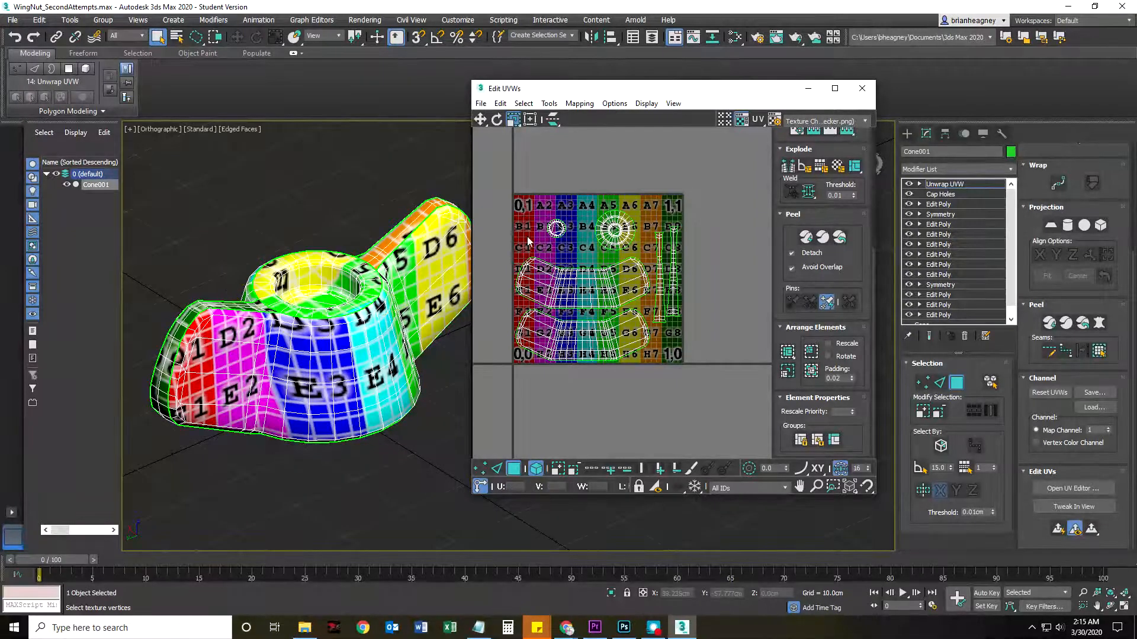
Step: Try repacking all the UV shells with the reduced circular shells
left_click_drag(525, 266, 550, 286)
left_click_drag(507, 178, 699, 403)
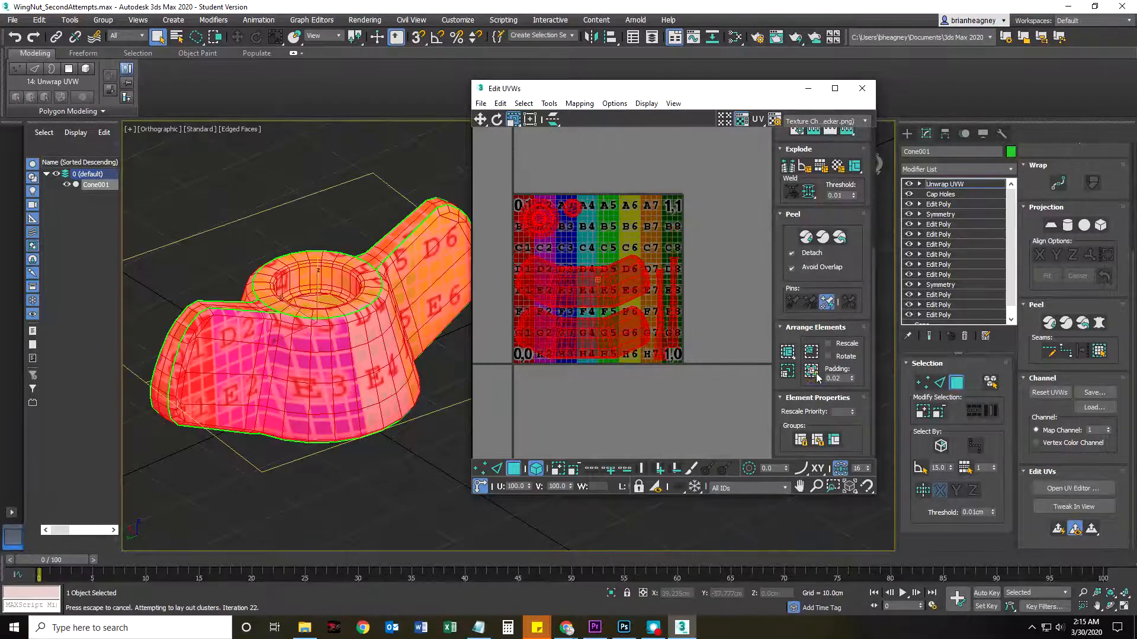
left_click(683, 404)
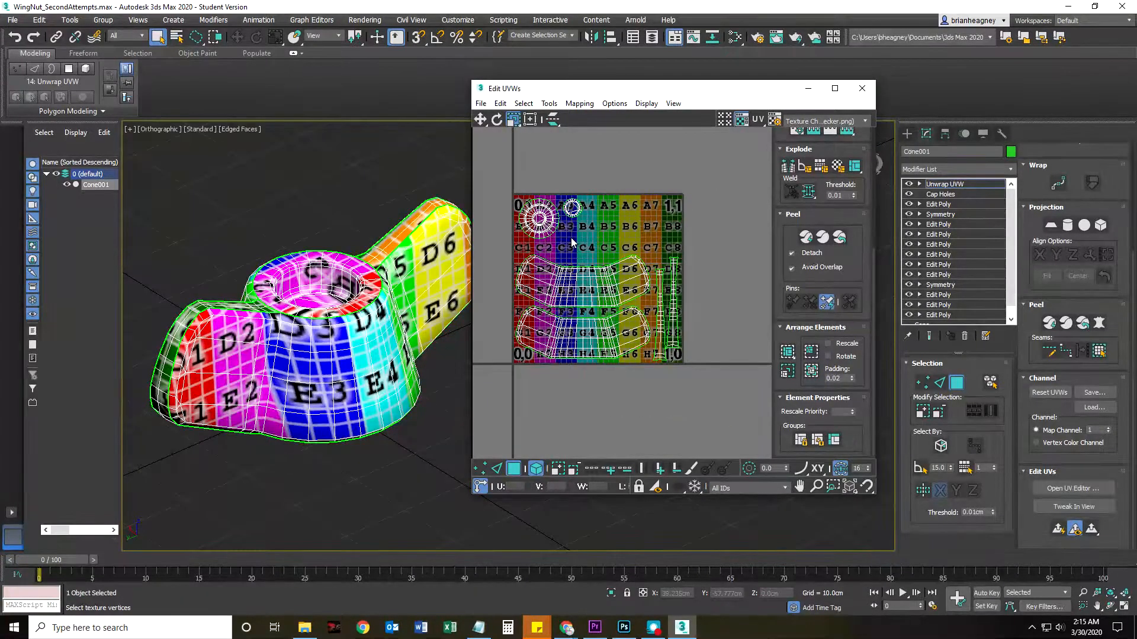
Step: Undo the repacking and the scaling of the circular shells, and clear the selection
left_click_drag(262, 357, 283, 391)
key("ctrl+z")
key("ctrl+z")
key("ctrl+z")
key("ctrl+z")
key("ctrl+z")
key("ctrl+z")
key("ctrl+z")
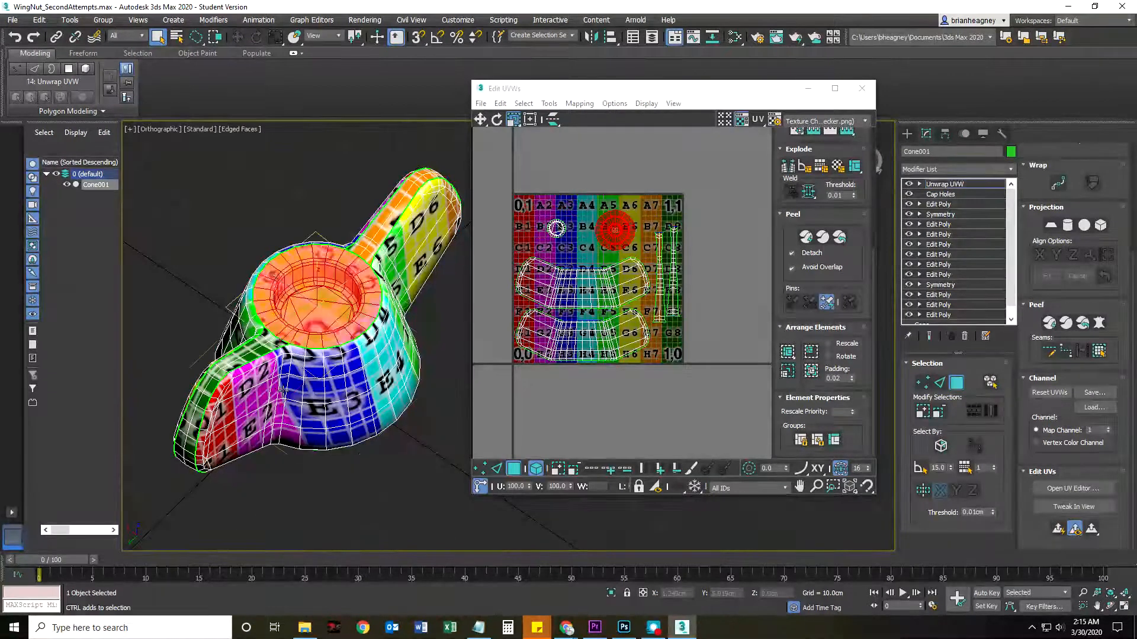
key("ctrl+z")
left_click(609, 433)
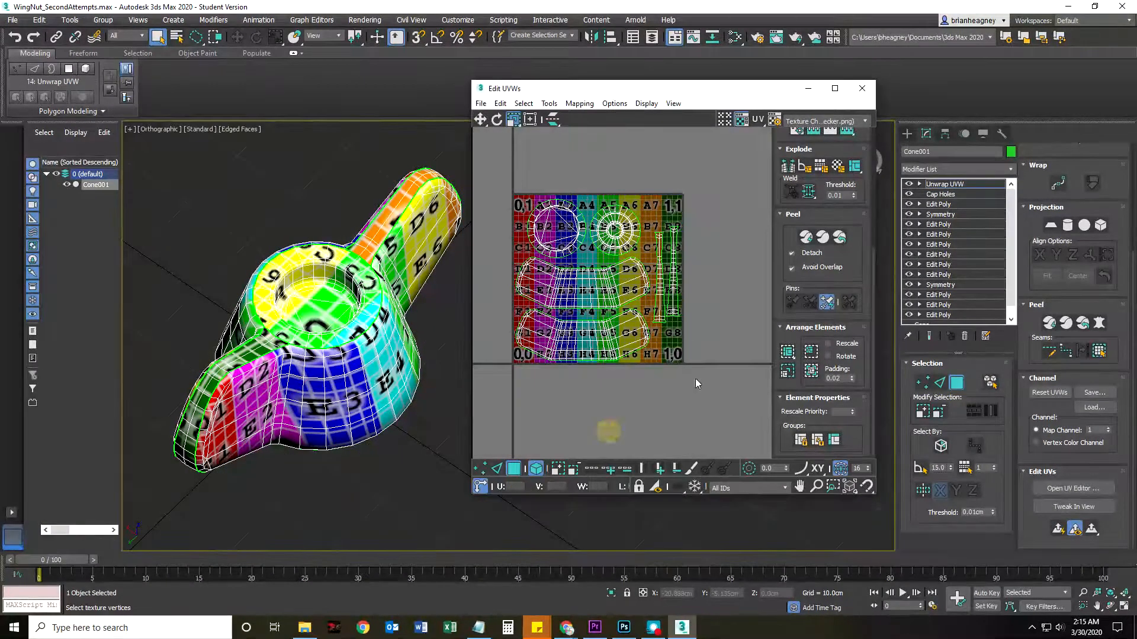
Step: Close the UV editor and save the scene as an incremented copy, WingNut_SecondAttempts01.max
scroll(673, 281, "up", 3)
scroll(674, 207, "down", 4)
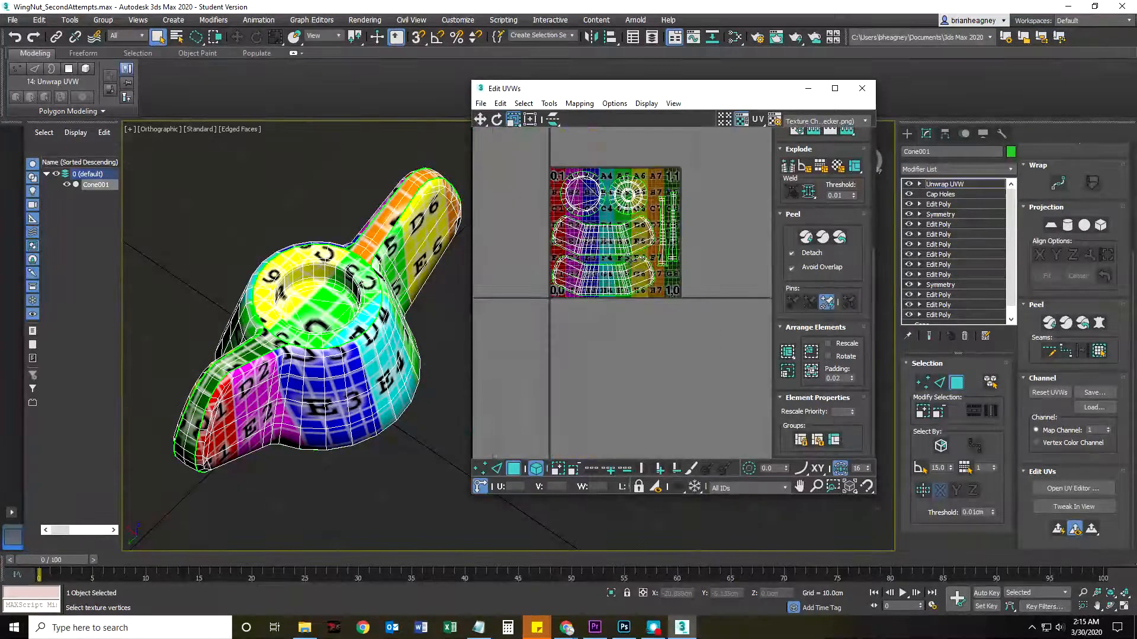
scroll(632, 260, "up", 2)
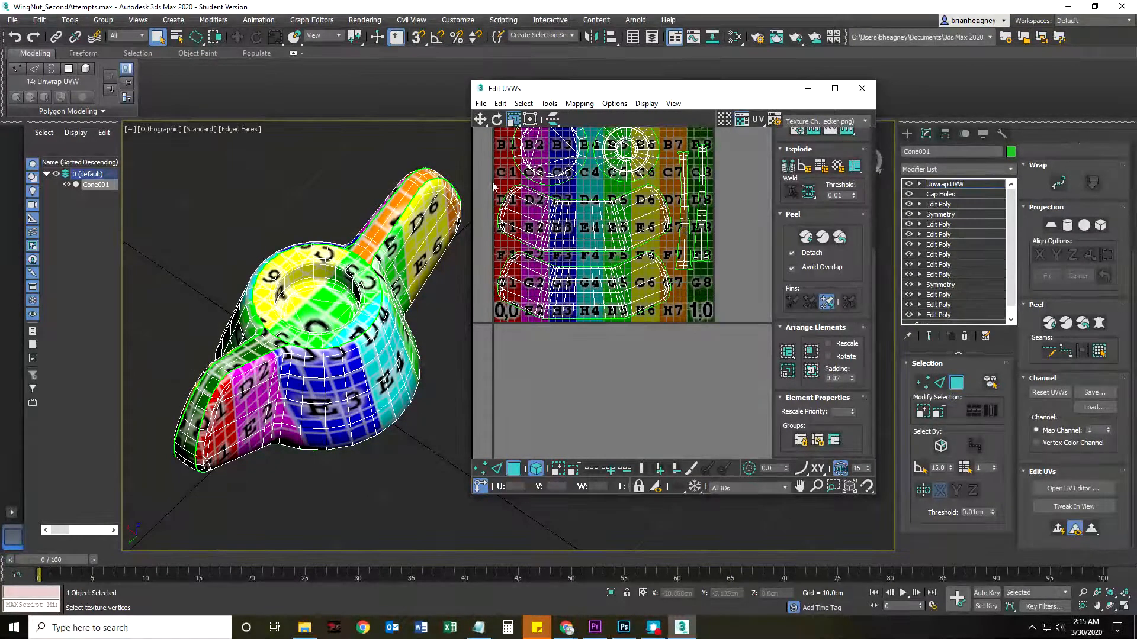
left_click(862, 89)
left_click(12, 19)
left_click(26, 124)
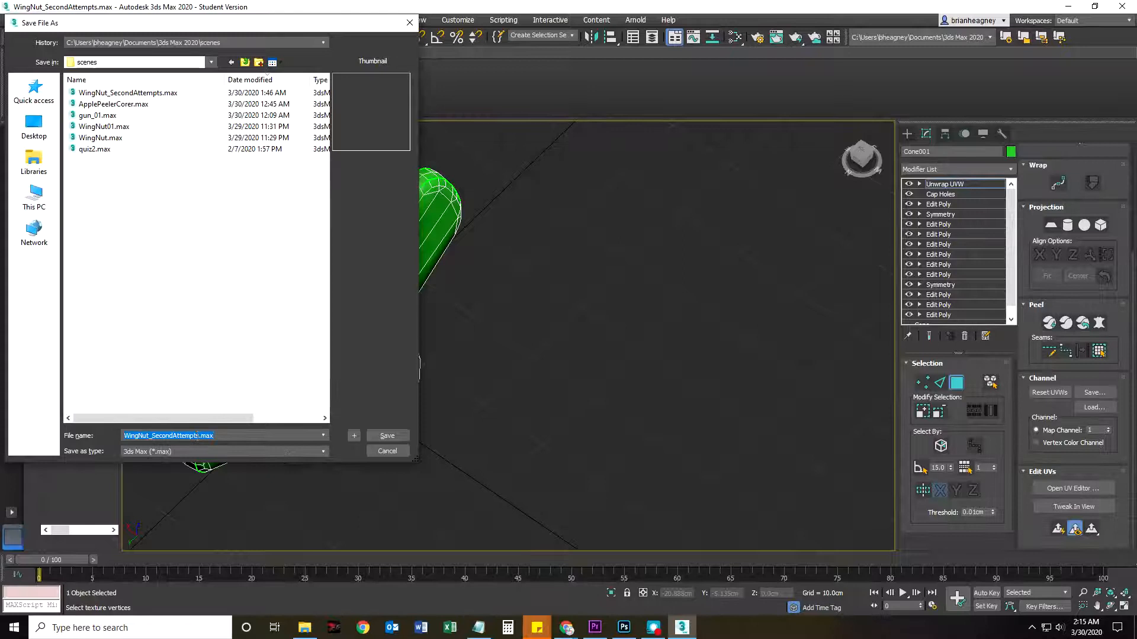
left_click(354, 436)
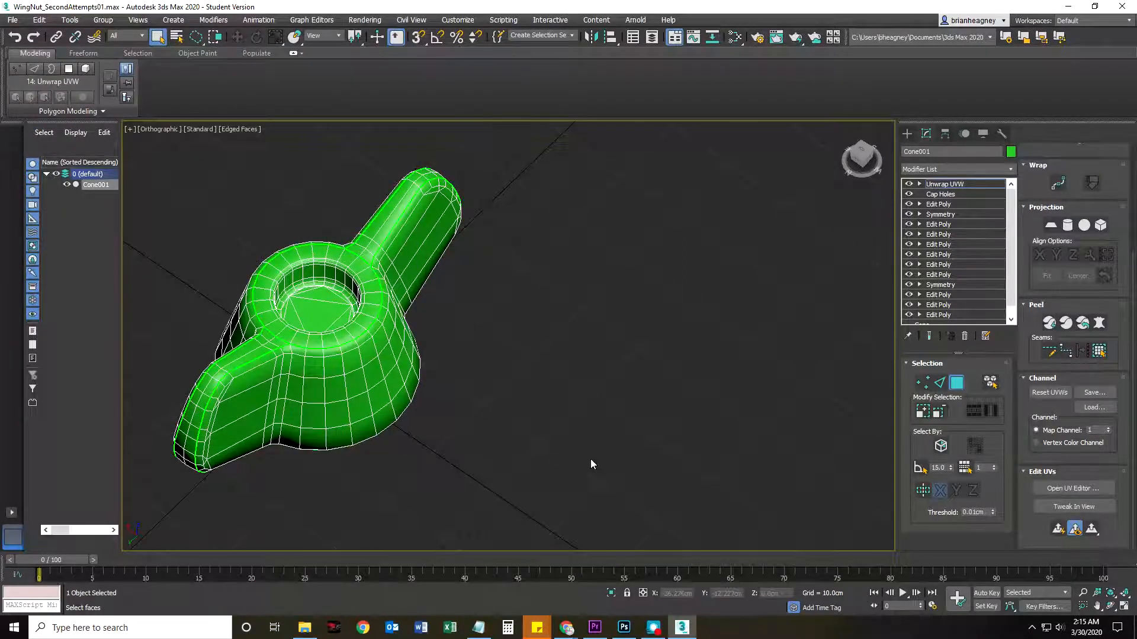
Step: Reopen the UV editor for the wing nut and frame the packed shells
left_click_drag(468, 471, 536, 470)
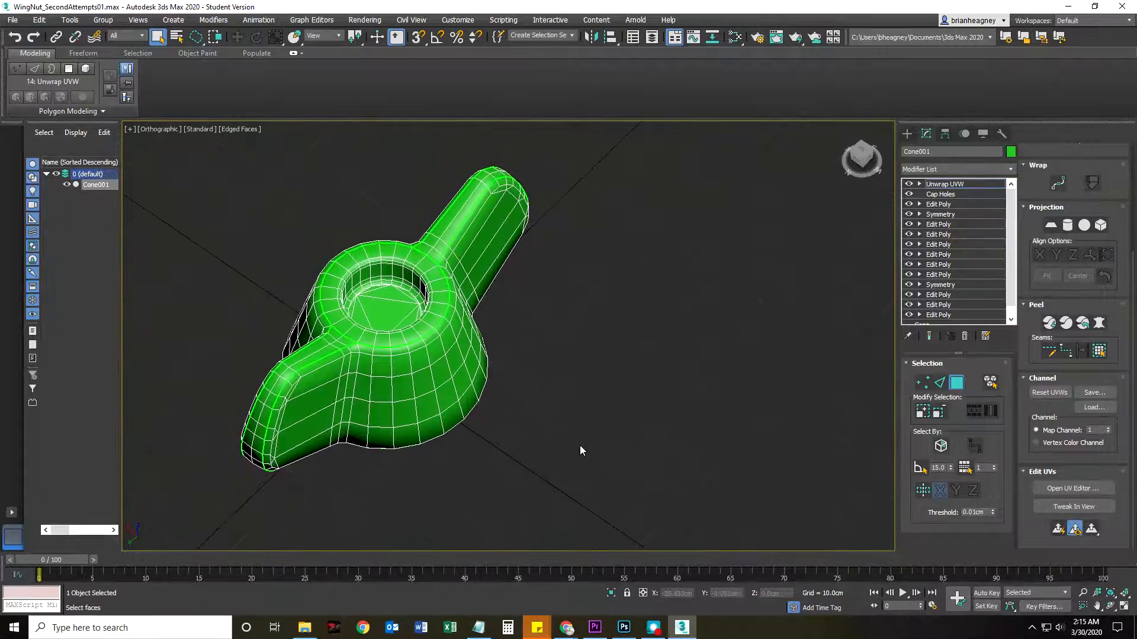
left_click_drag(596, 363, 638, 368)
scroll(607, 360, "up", 3)
scroll(605, 360, "down", 3)
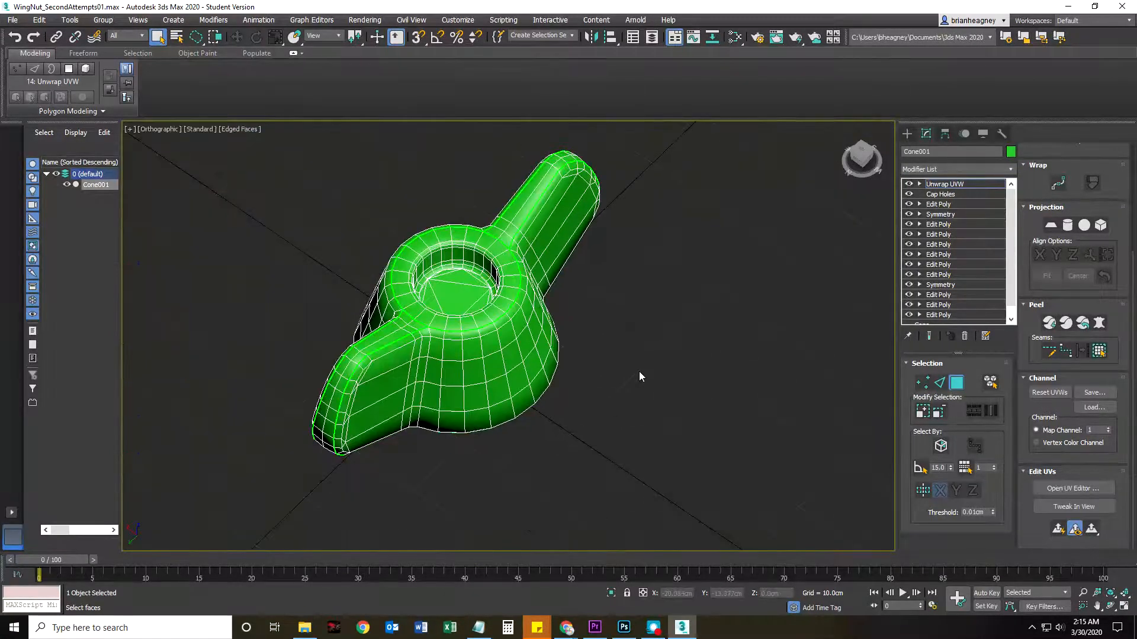
left_click(1053, 395)
left_click(1042, 489)
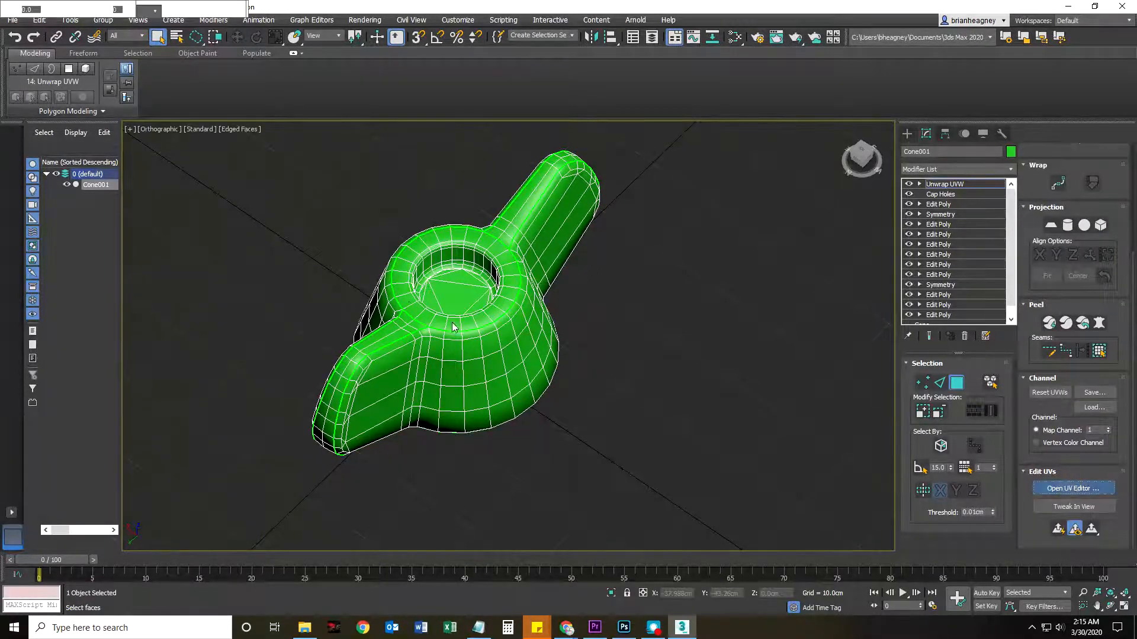
left_click_drag(608, 361, 628, 429)
scroll(638, 281, "up", 3)
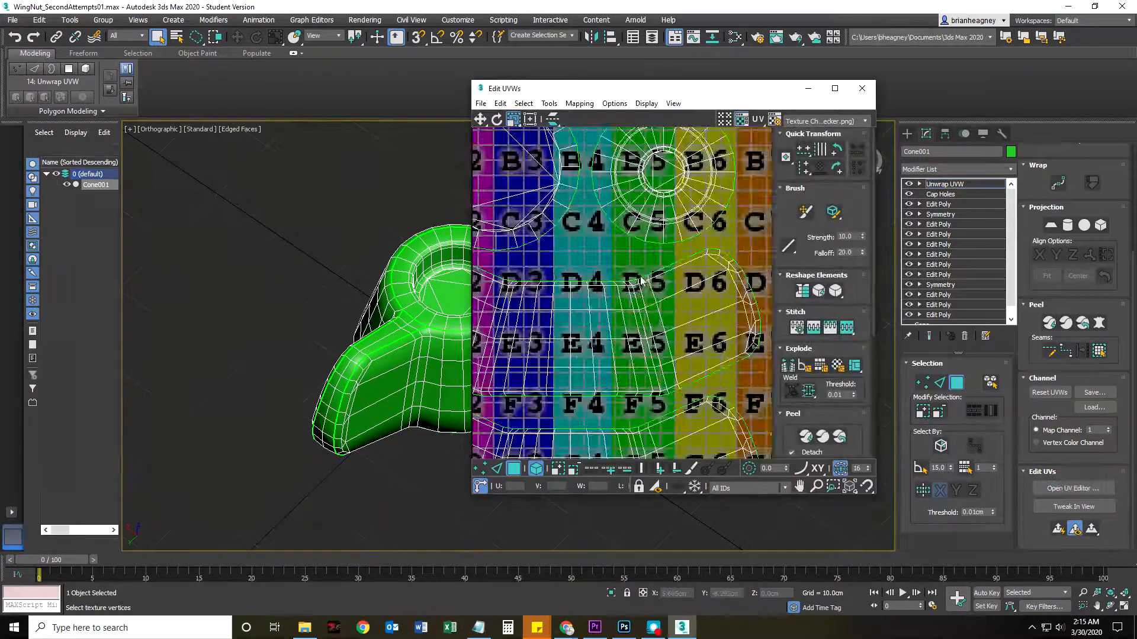
scroll(637, 310, "down", 2)
Step: Reposition the Edit UVWs window over the viewport and enlarge it to fit the whole UV tile
left_click_drag(679, 96, 429, 56)
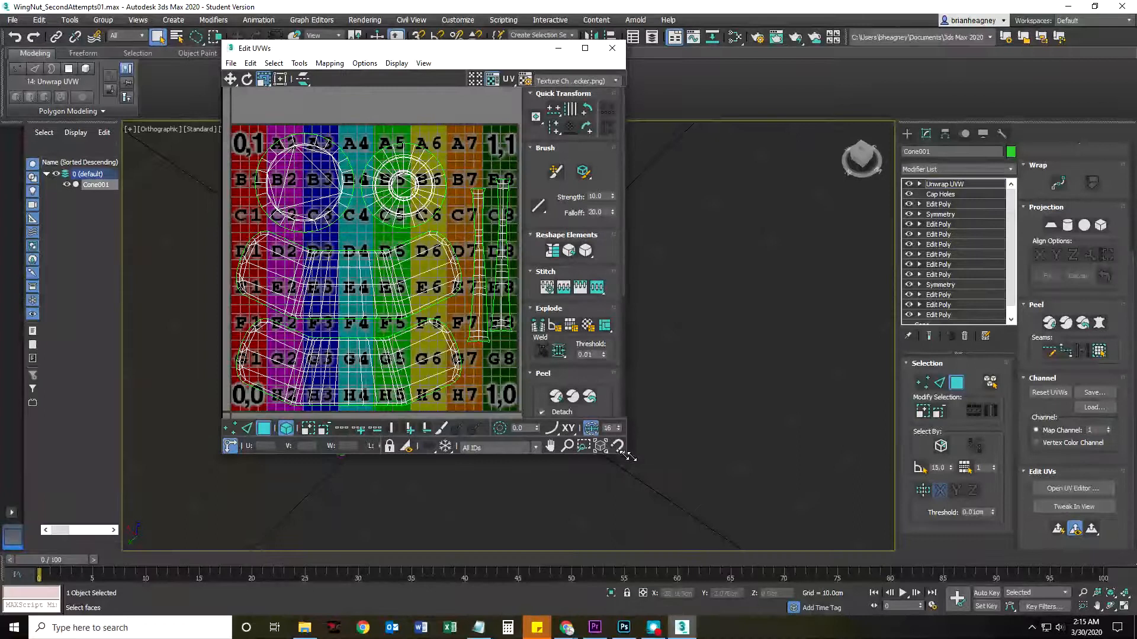
left_click_drag(627, 453, 772, 500)
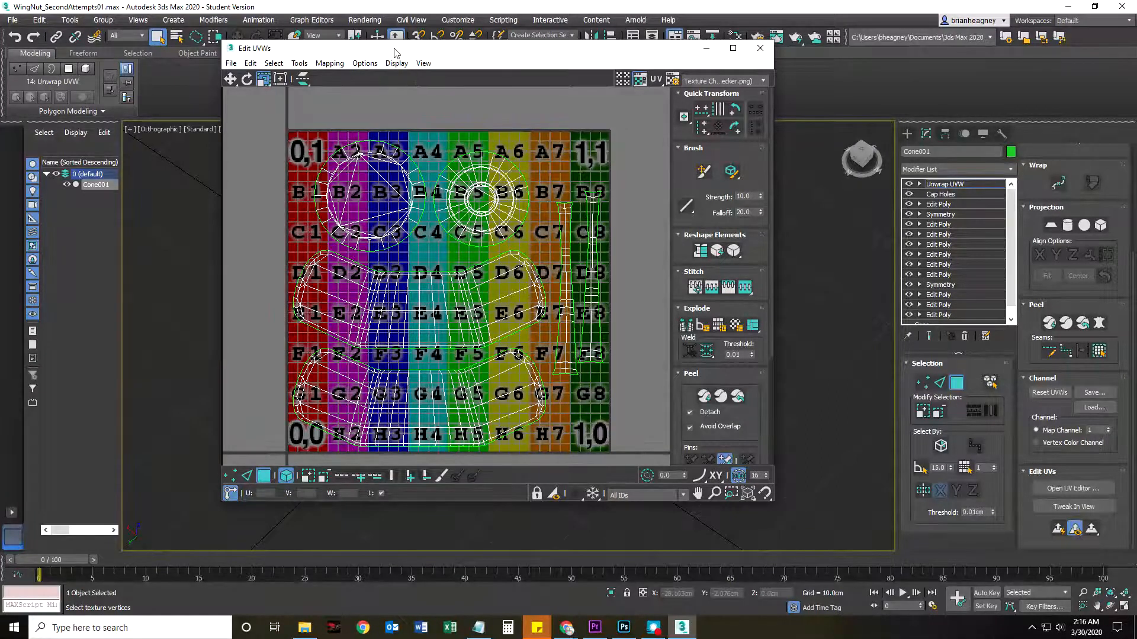
left_click_drag(395, 52, 431, 60)
left_click_drag(361, 54, 332, 51)
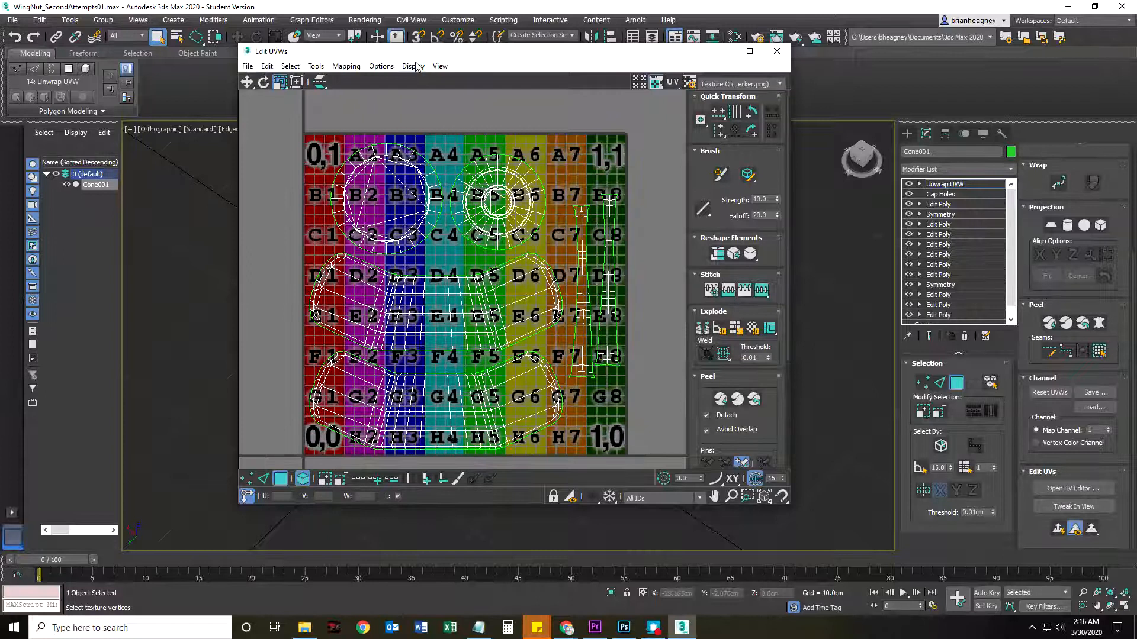
Step: Move the Edit UVWs window aside and open the Render UVW Template settings
left_click(248, 66)
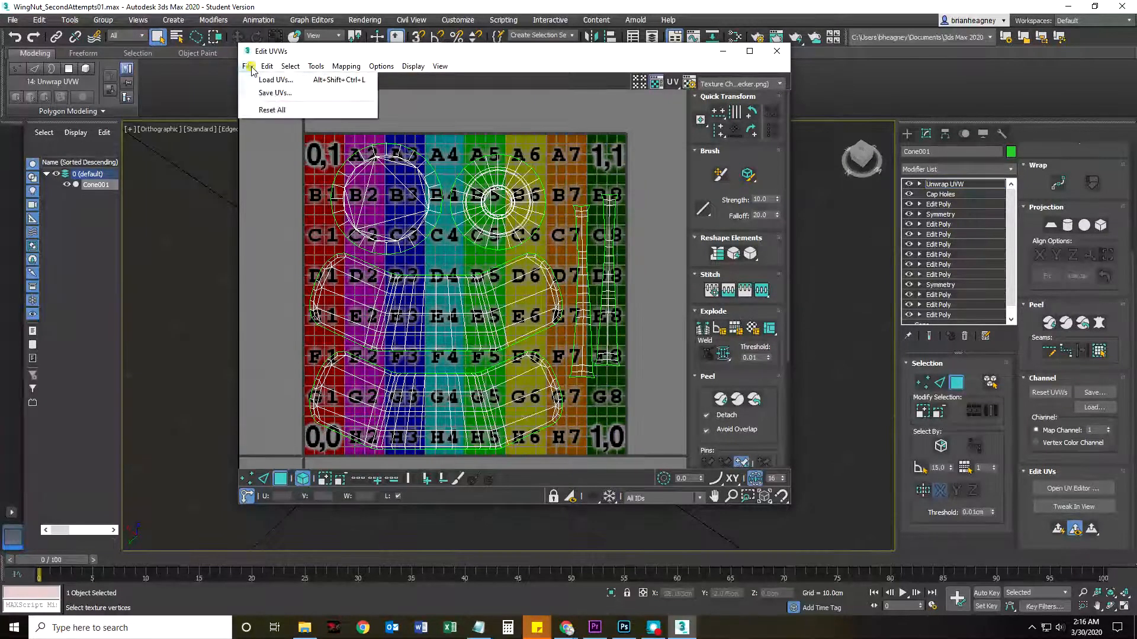
left_click_drag(306, 57, 256, 55)
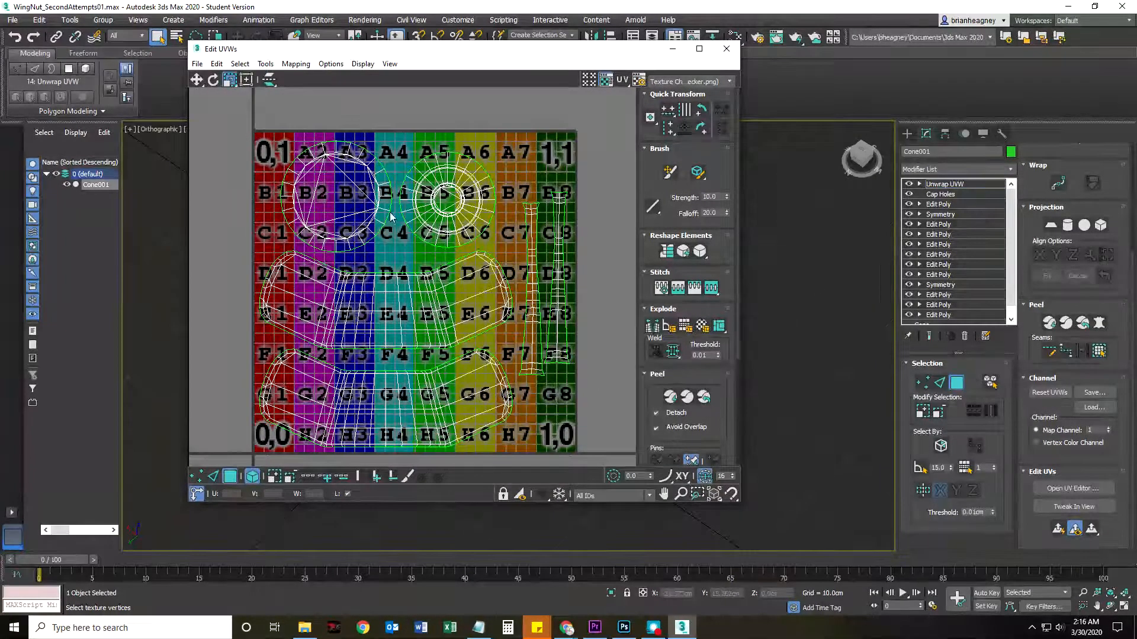
left_click(265, 64)
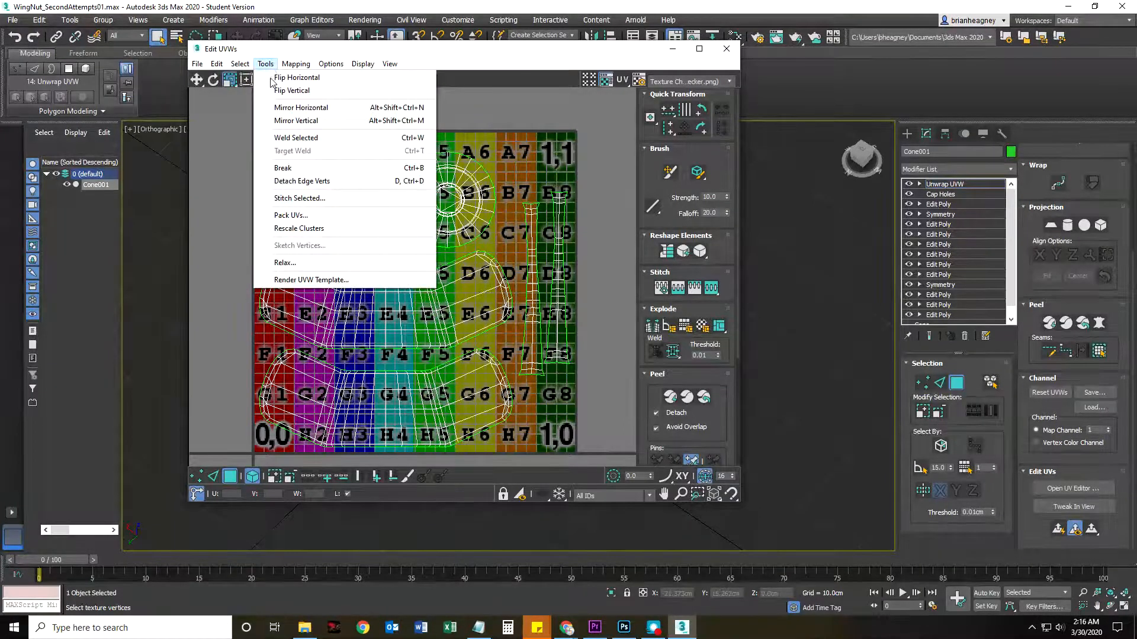
left_click(323, 282)
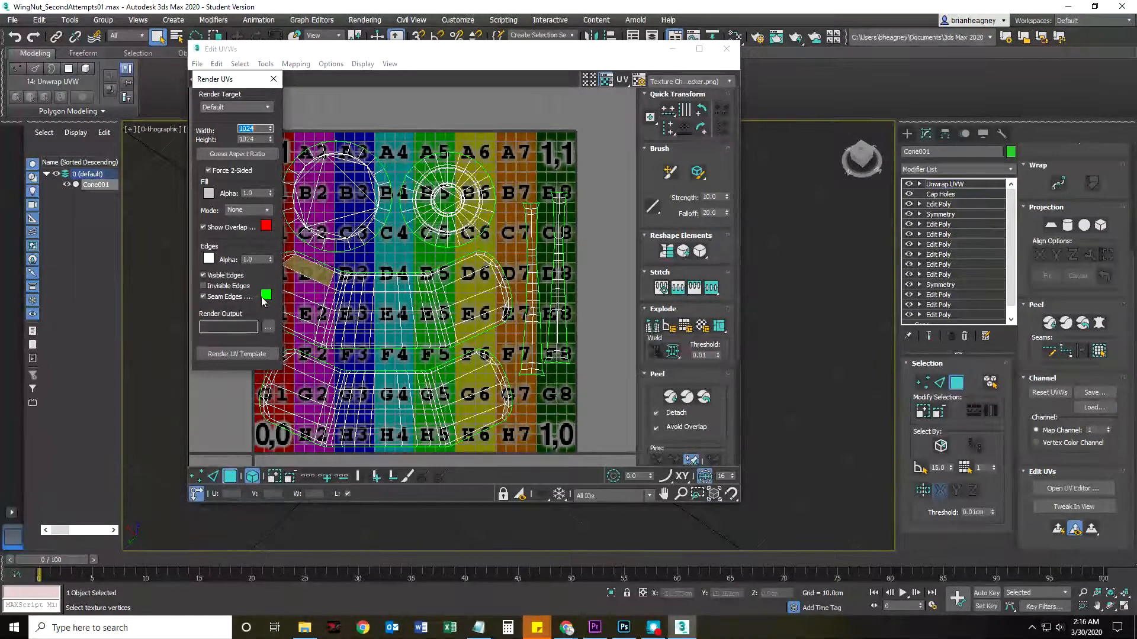
Step: Render a trial UV template at the default size, look it over and close the rendered map
left_click(241, 354)
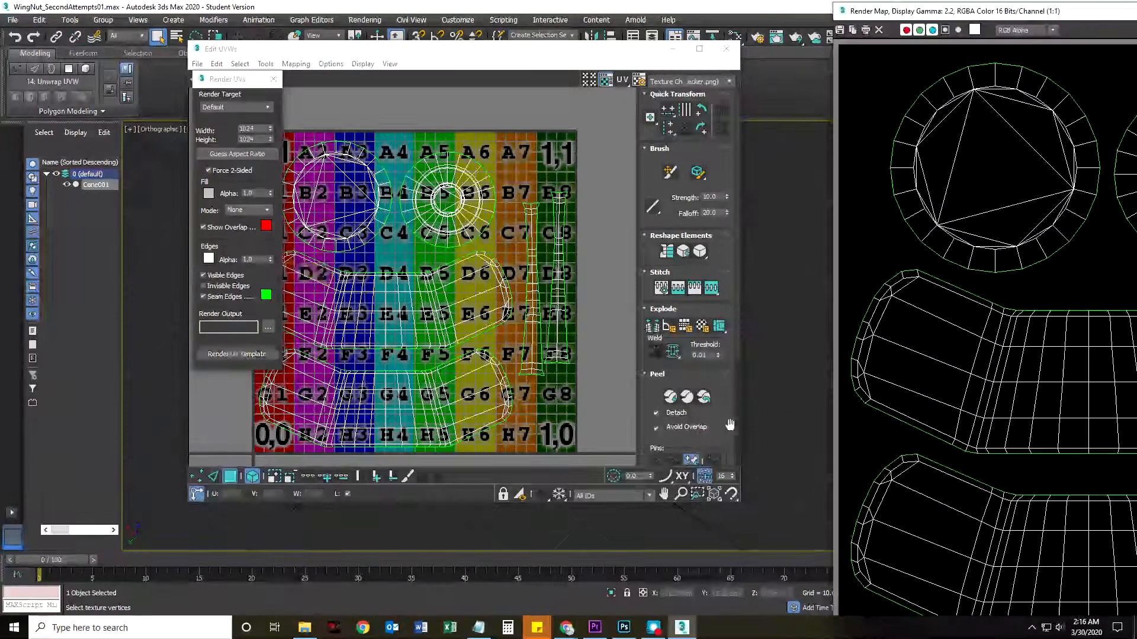
left_click_drag(1005, 17, 650, 49)
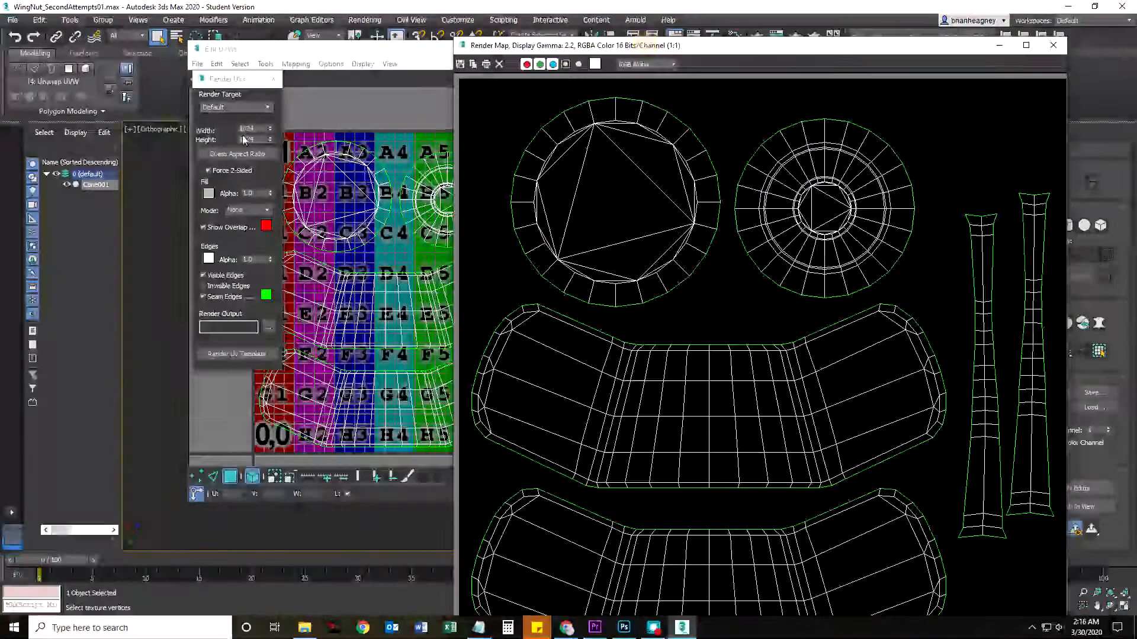
left_click(1053, 45)
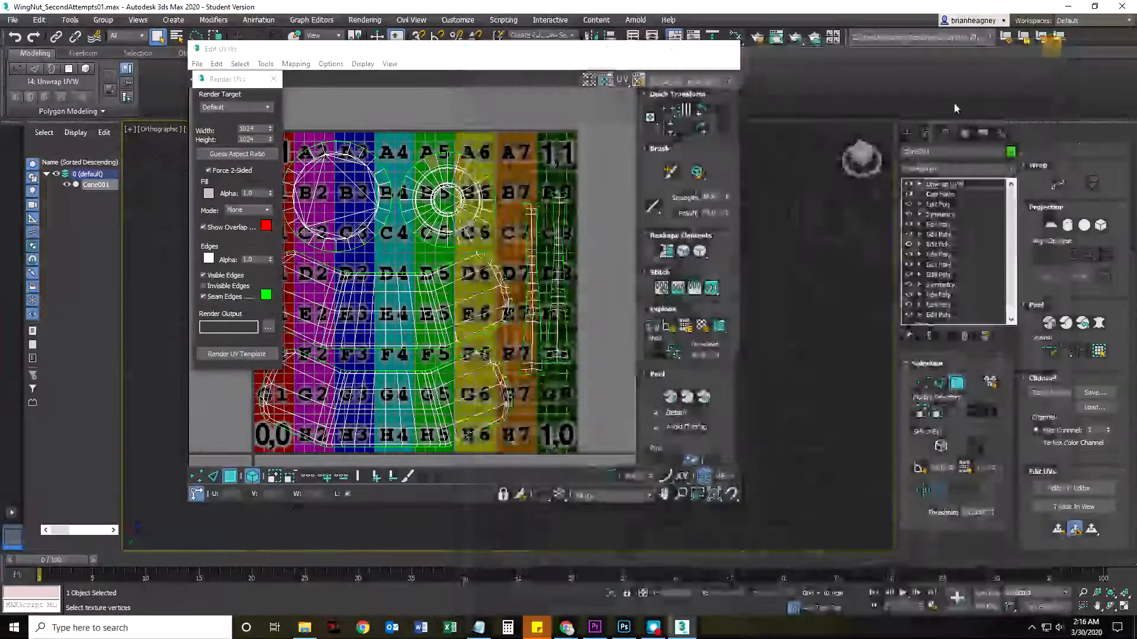
Step: Set the UV template's width and height to 2048 and render it
double_click(251, 128)
type("2")
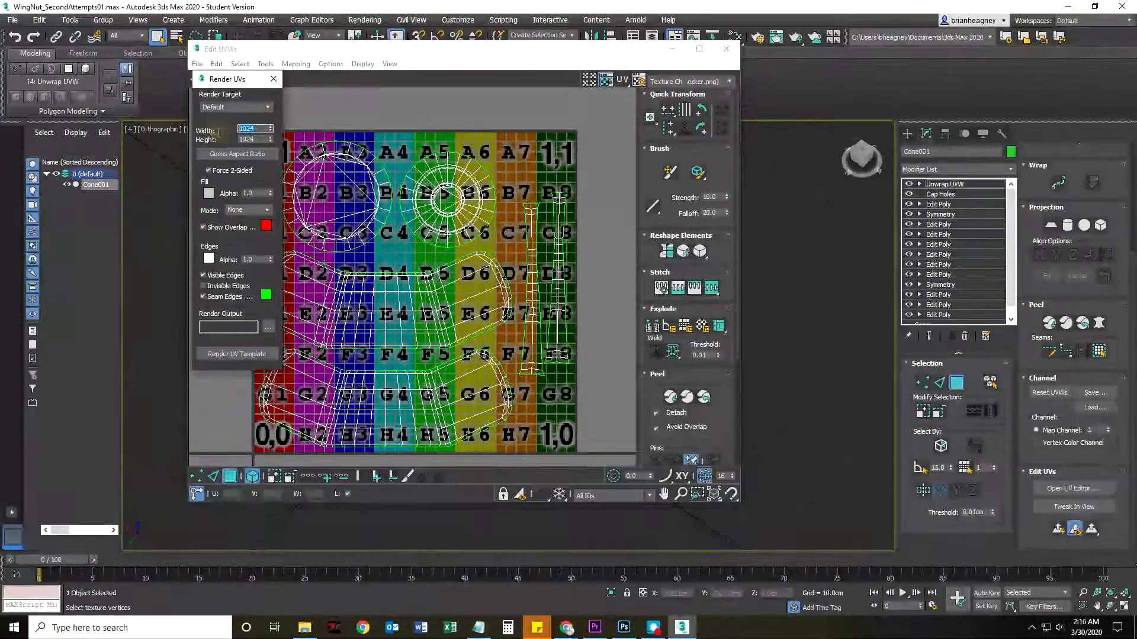
type("048")
key("Return")
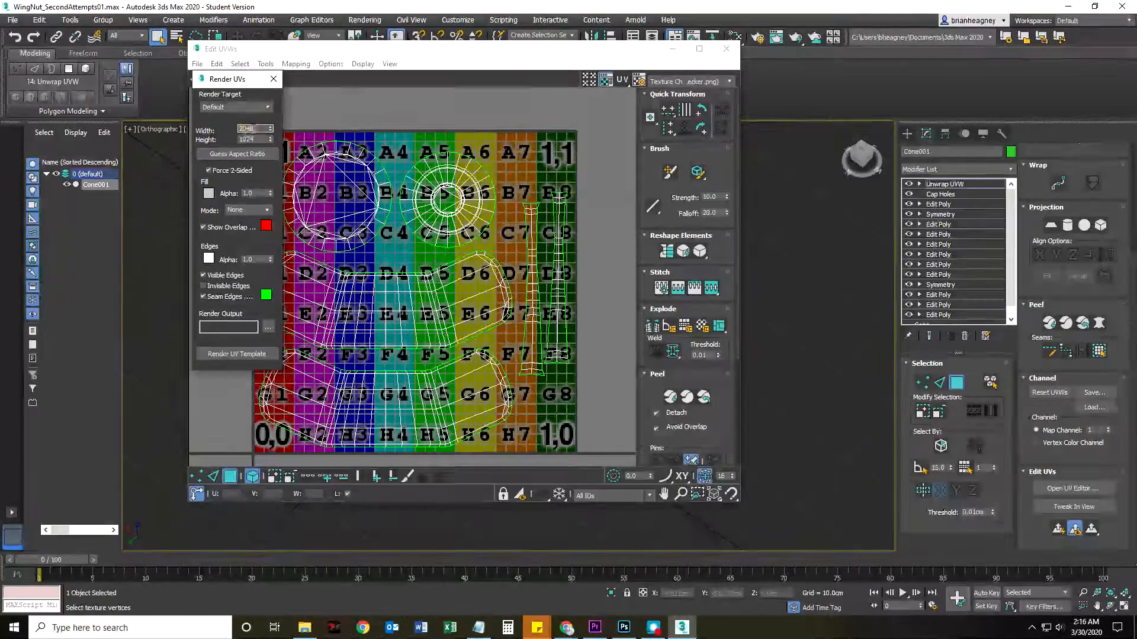
left_click(254, 139)
type("2048")
key("Return")
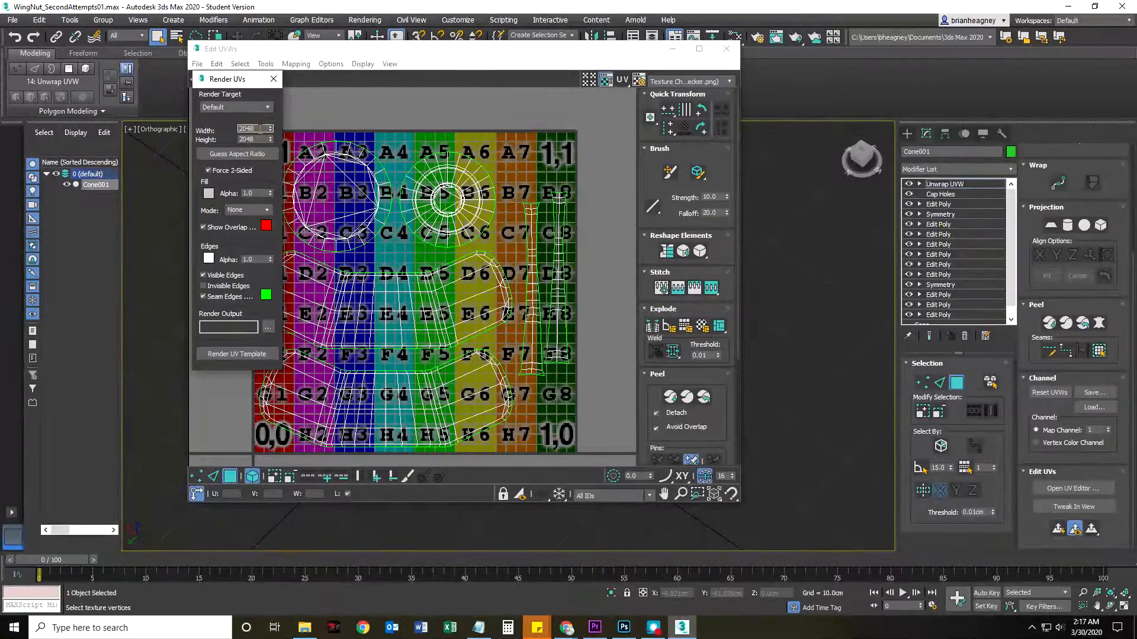
left_click(237, 353)
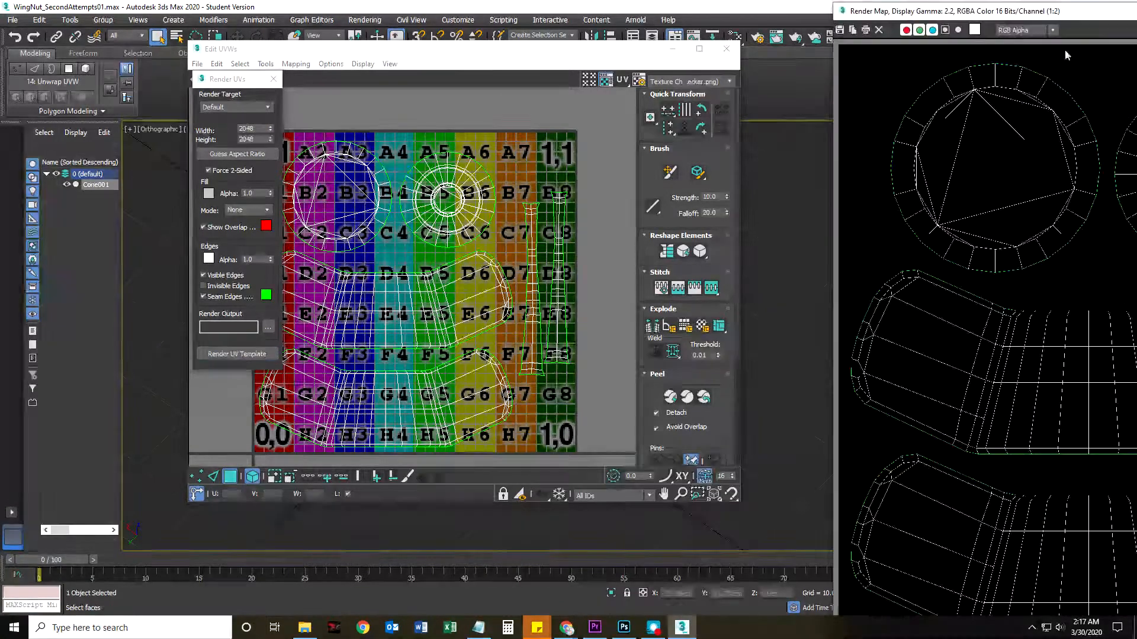
Step: Maximize the rendered map and start saving it as an image, browsing to 2020-SP's GAM4432 folder on the Data (D:) drive
double_click(1039, 12)
left_click(9, 26)
left_click(411, 22)
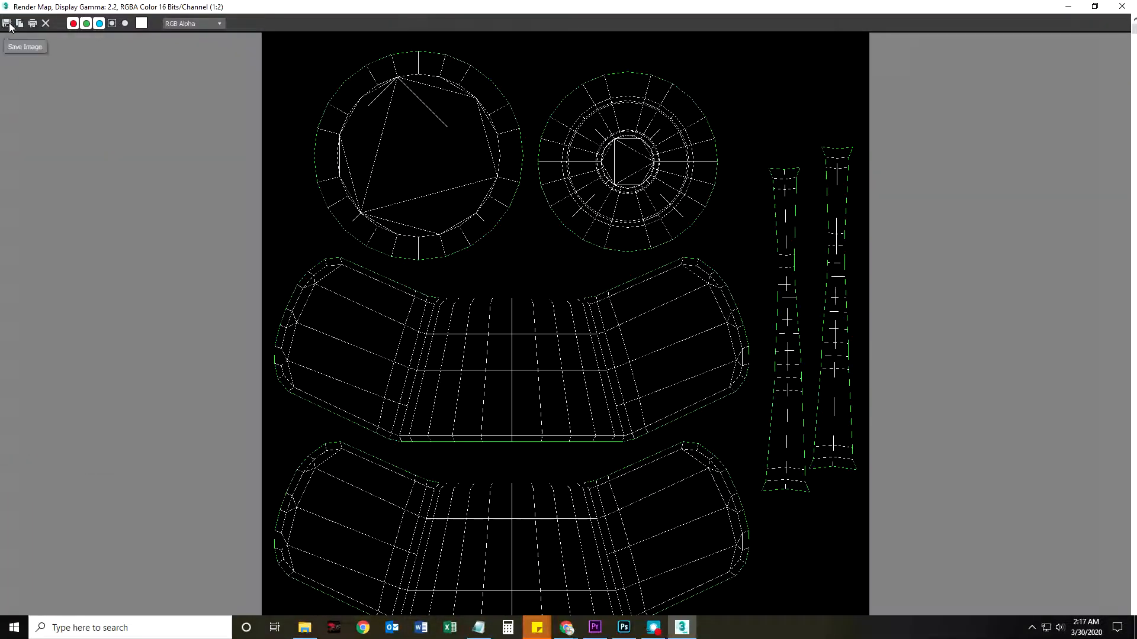
left_click(11, 26)
left_click_drag(148, 28, 335, 47)
left_click(227, 214)
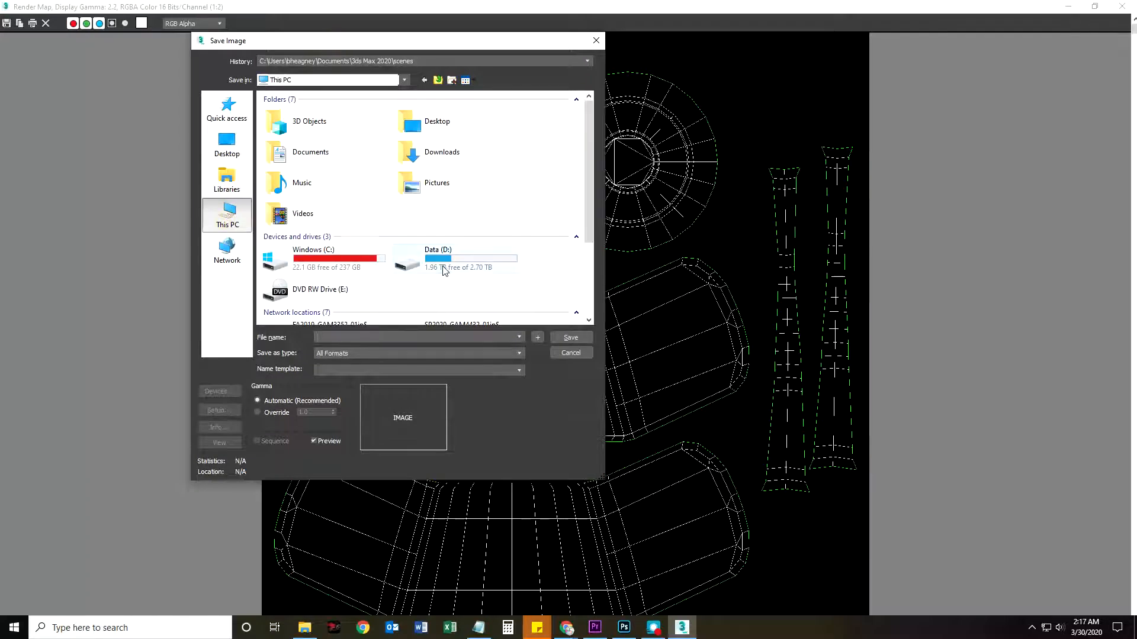
double_click(444, 270)
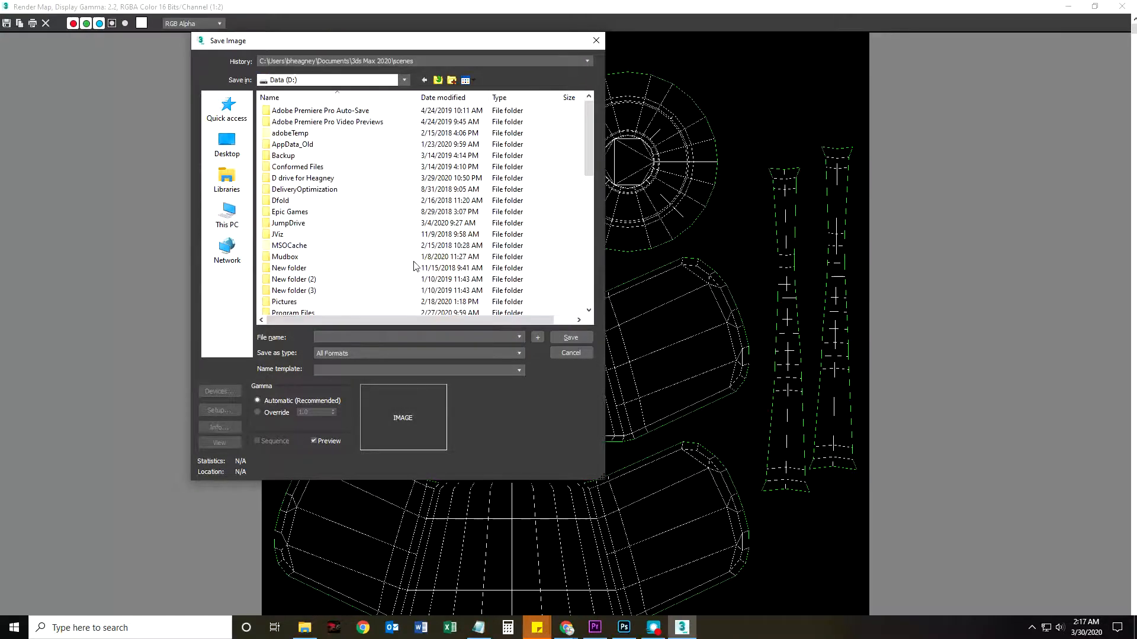
double_click(302, 178)
double_click(287, 145)
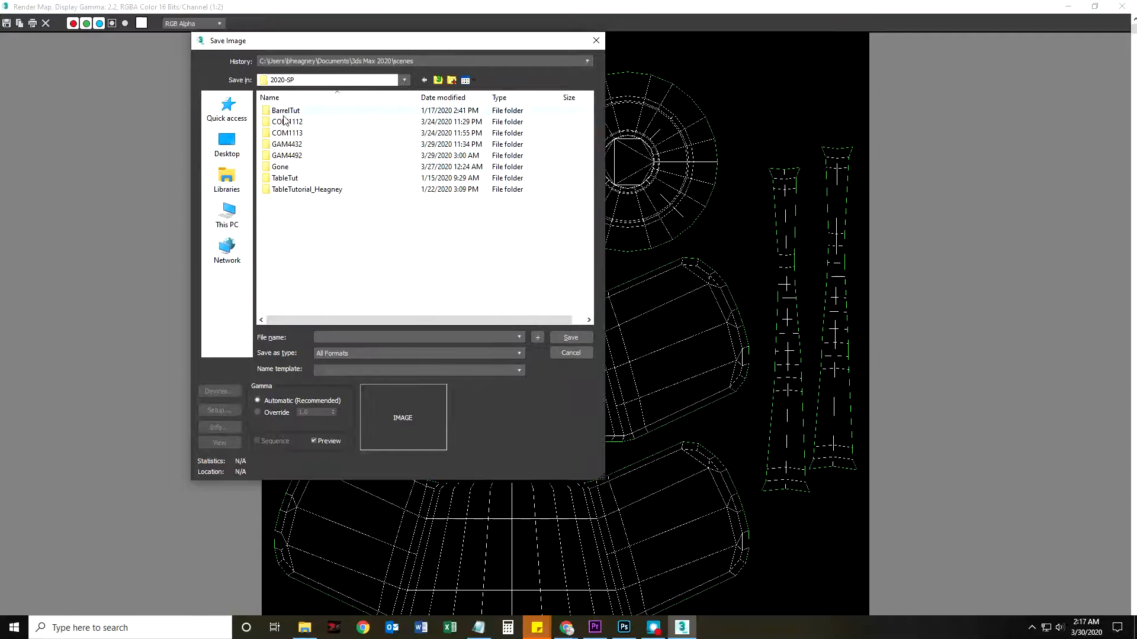
double_click(286, 144)
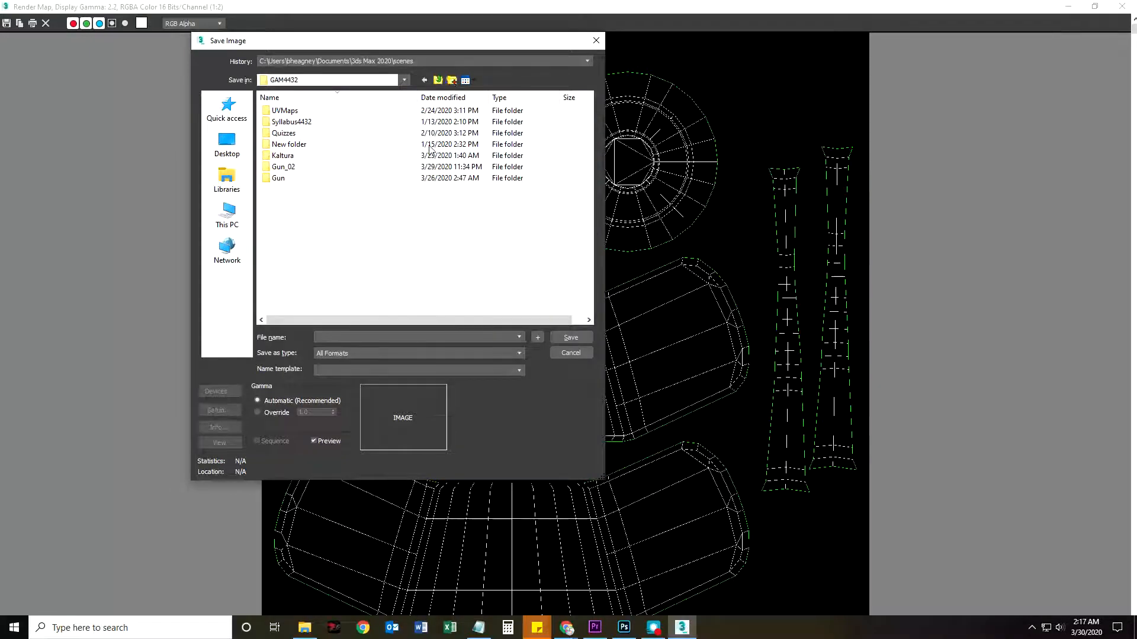
Step: Create a WingNut folder in GAM4432 with a UVTemplate subfolder, and open that subfolder as the save location
left_click(451, 80)
type("WingNut")
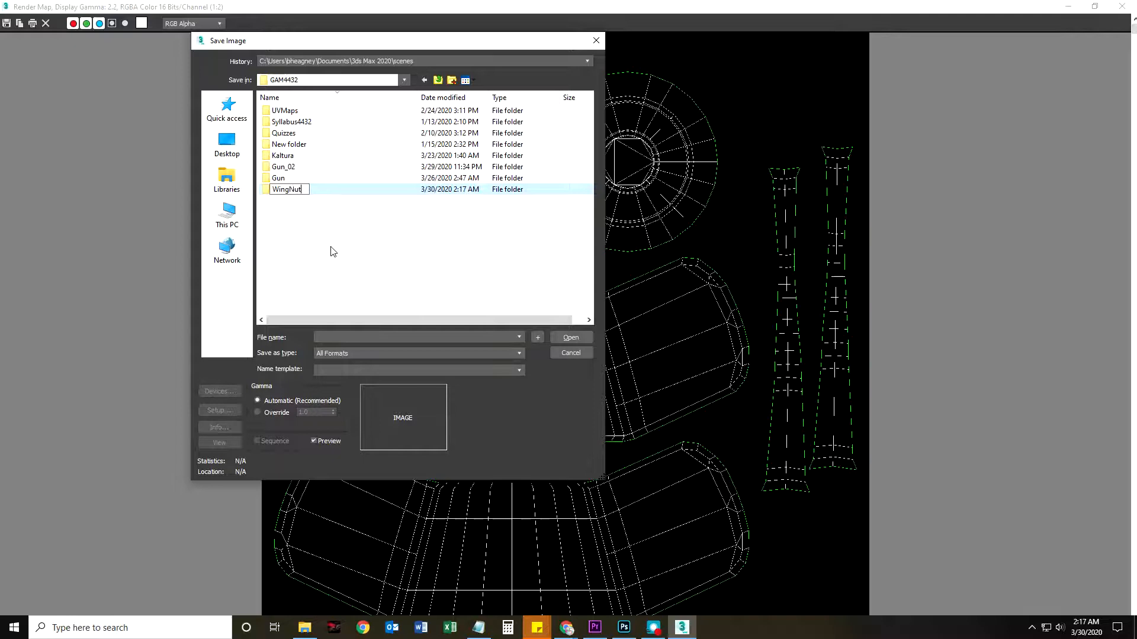
key("Return")
double_click(280, 189)
left_click(451, 81)
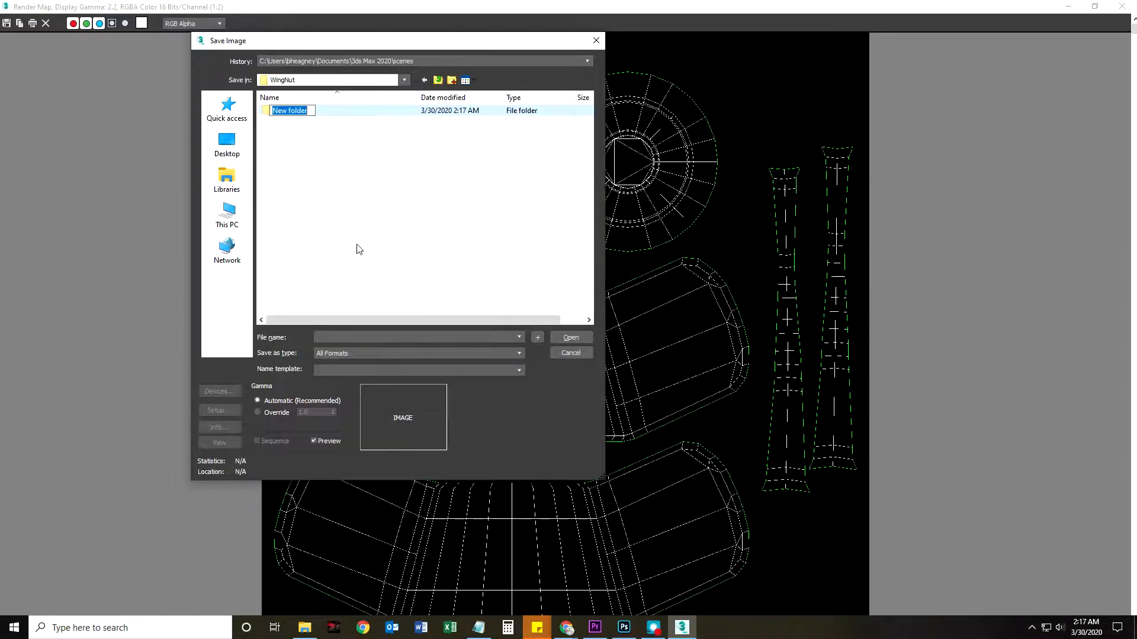
type("UV")
key("Return")
double_click(294, 117)
Step: Save the rendered map as UVttemplate in Targa format with the default 32-bit compressed options, and close the map window
left_click(355, 337)
type("U")
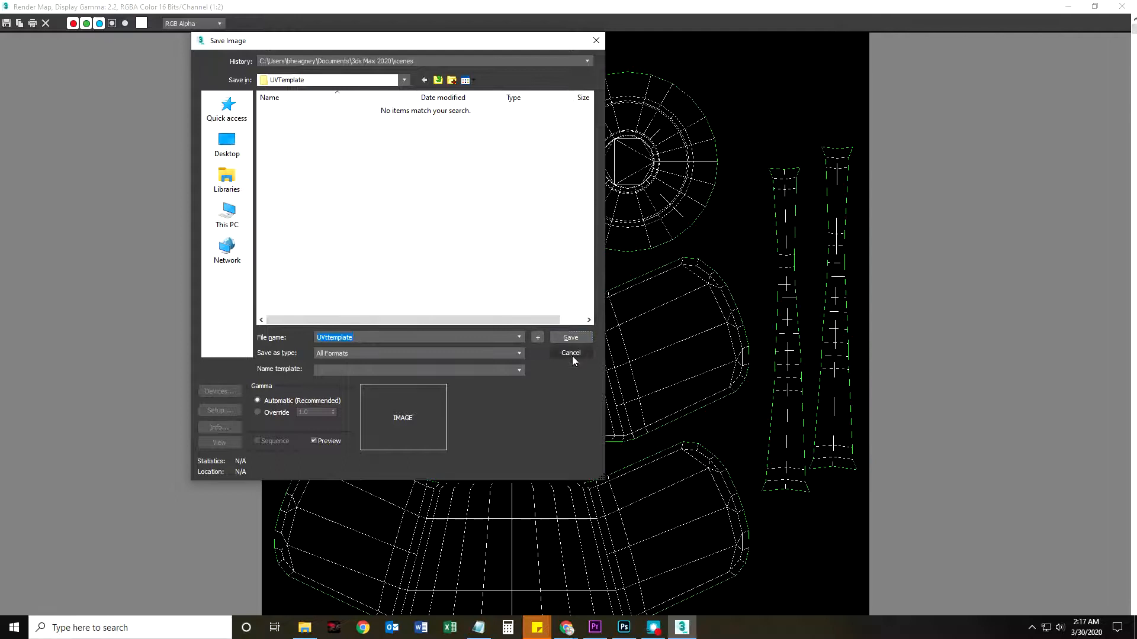
left_click(431, 353)
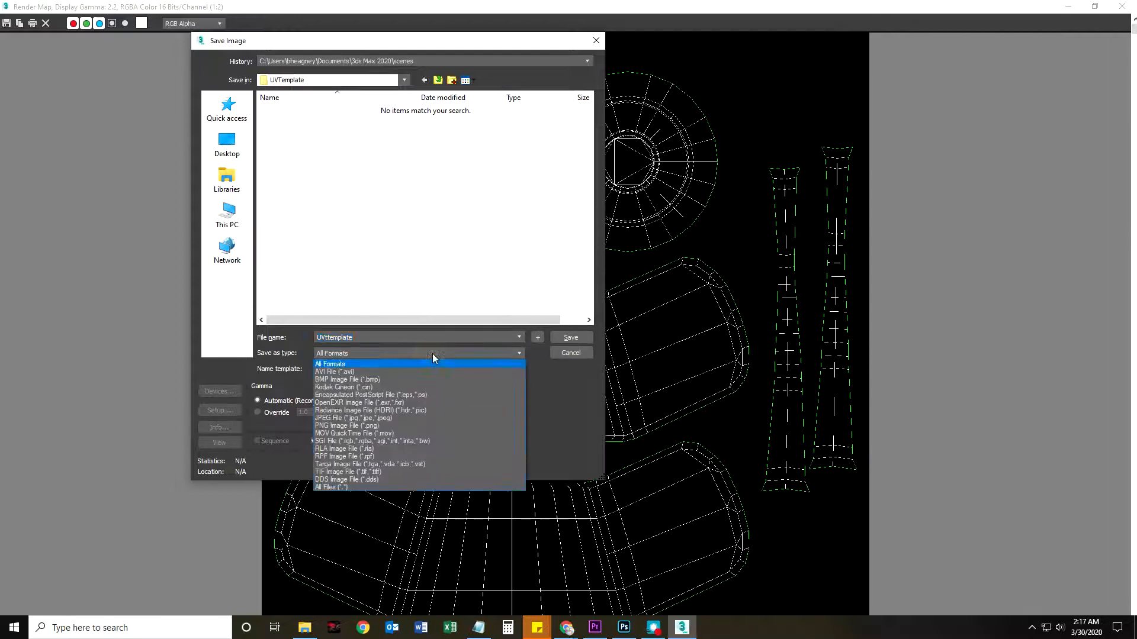
left_click(345, 464)
left_click(568, 338)
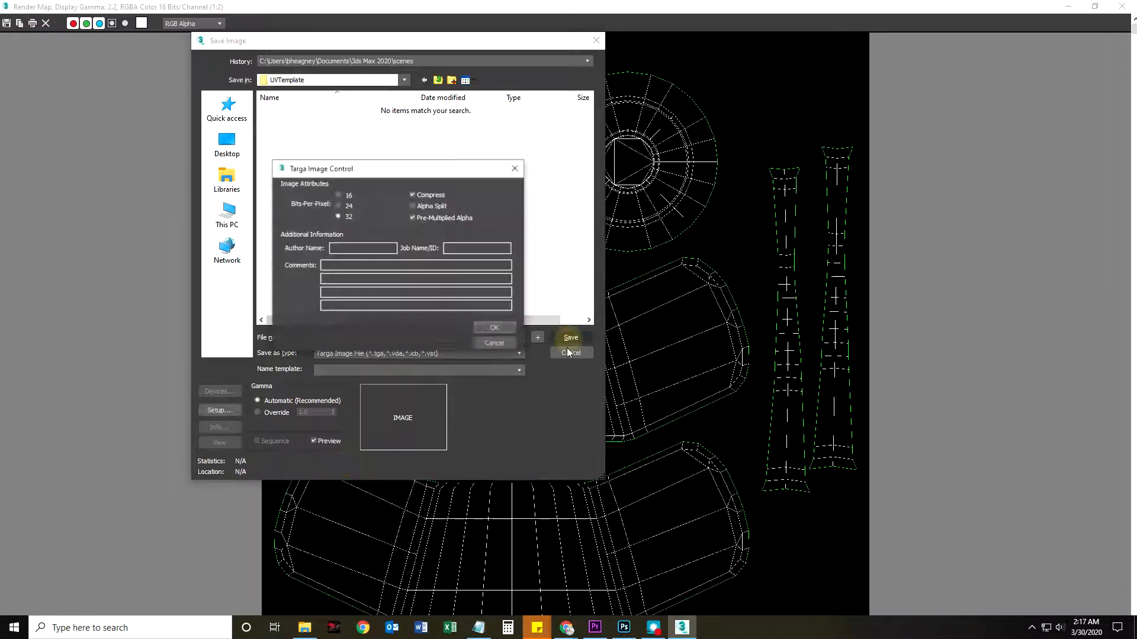
left_click(493, 329)
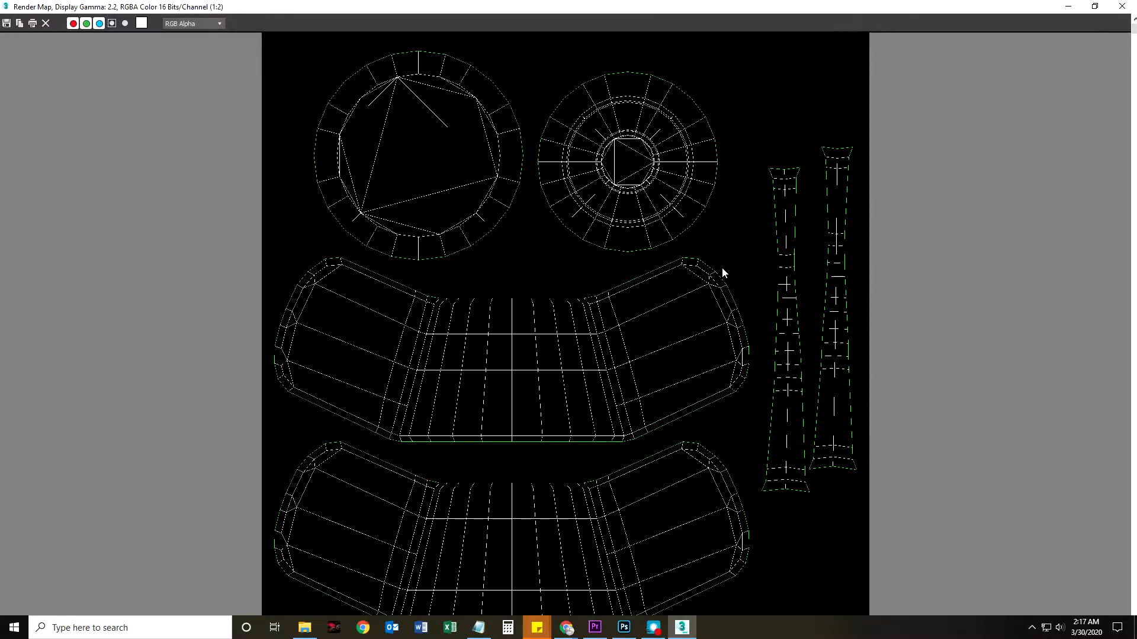
left_click(1121, 6)
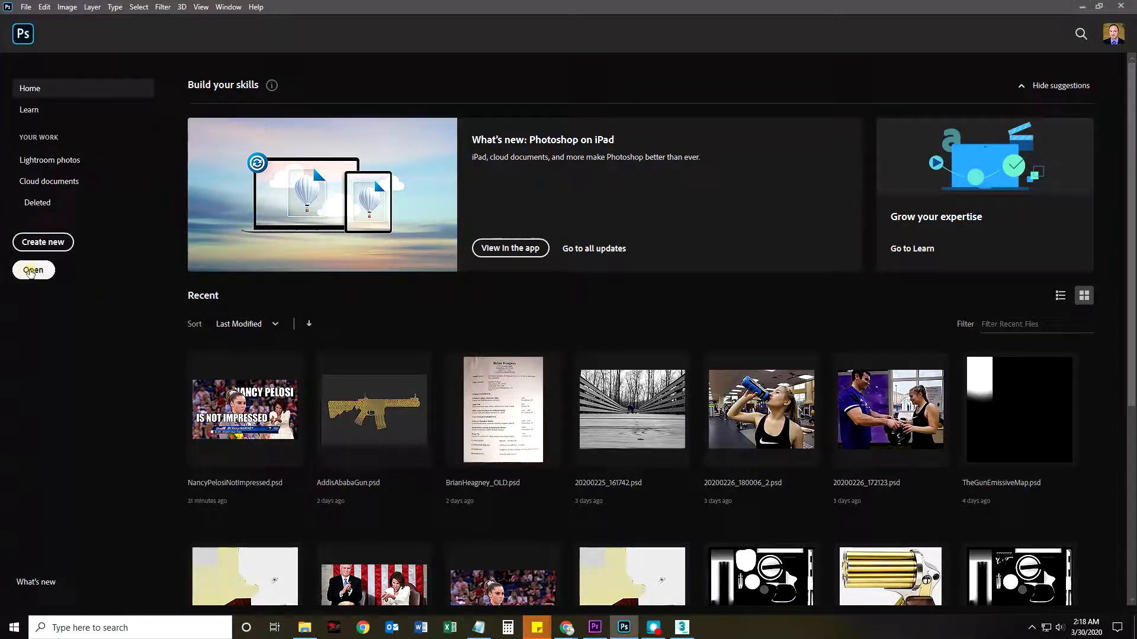
Step: In Photoshop, open UVttemplate.tga from the UVTemplate folder inside WingNut and enlarge it in the view
left_click(33, 271)
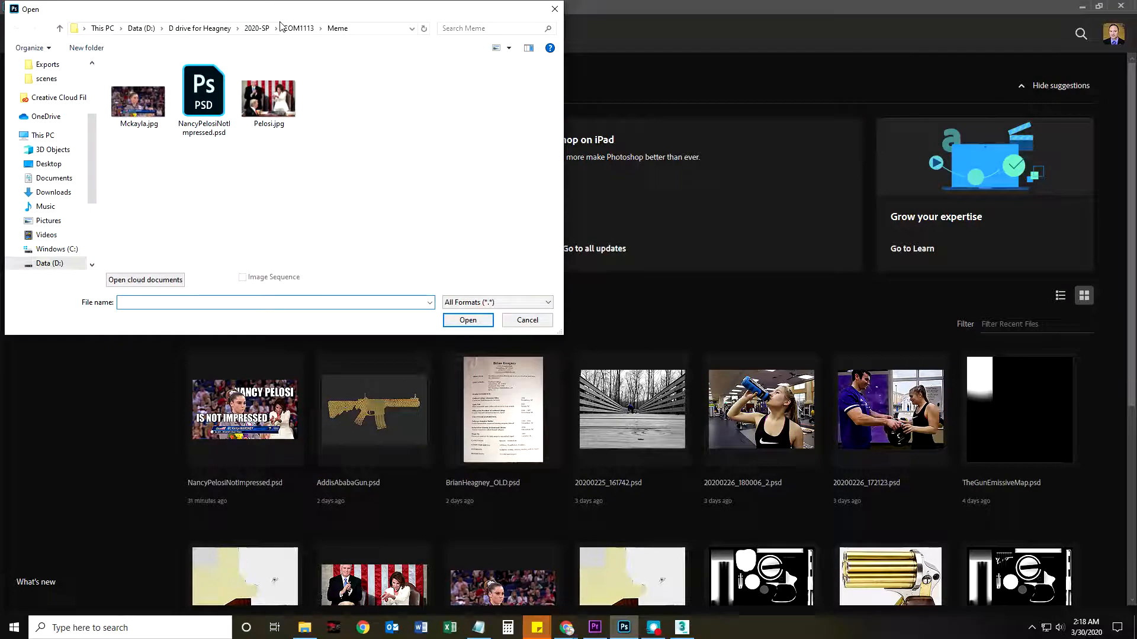
left_click(260, 28)
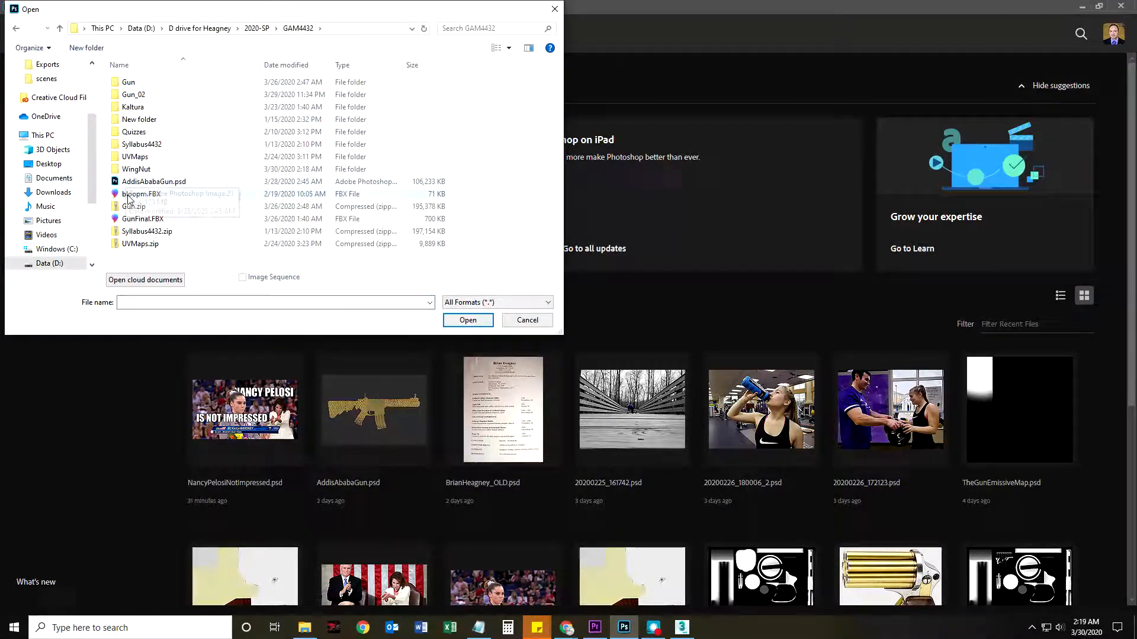
double_click(134, 169)
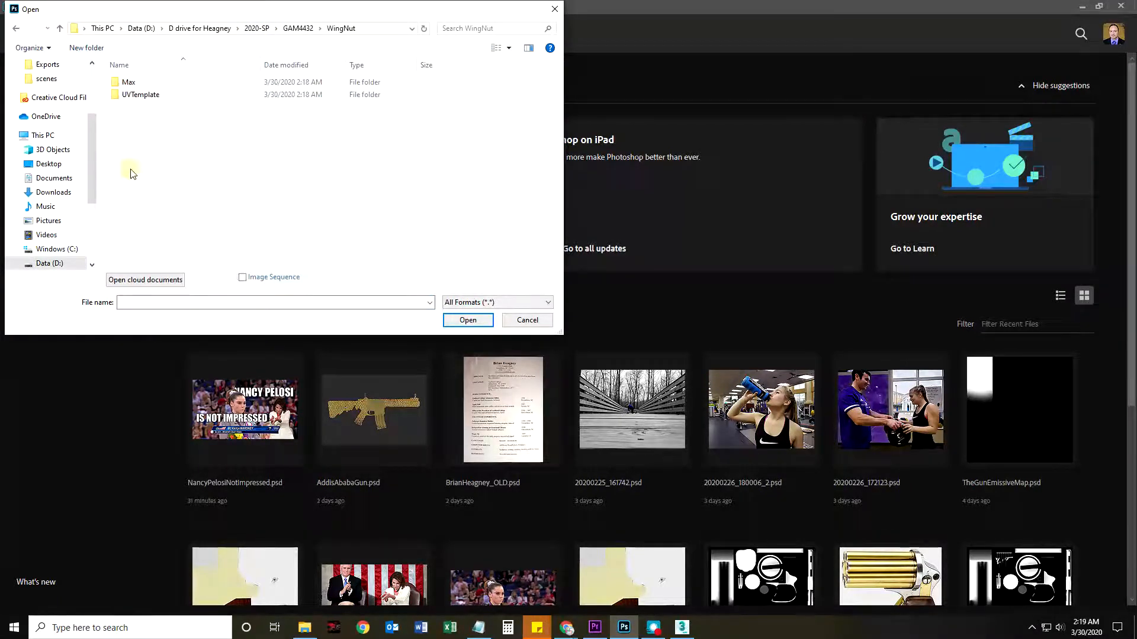
double_click(126, 95)
double_click(151, 82)
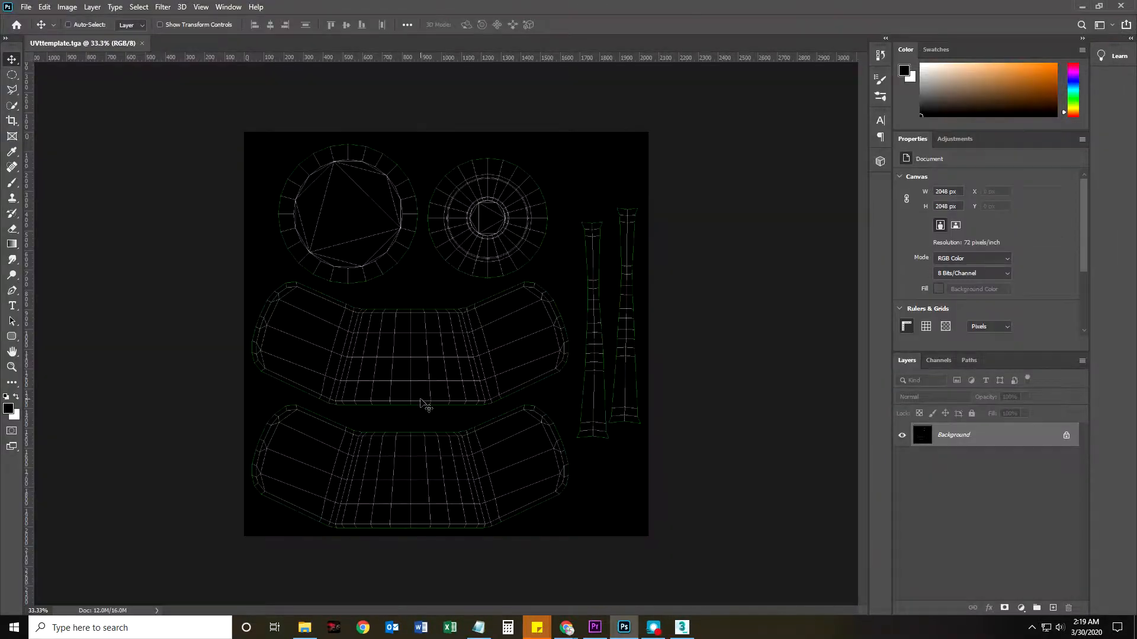
scroll(442, 405, "up", 3)
scroll(450, 400, "down", 2)
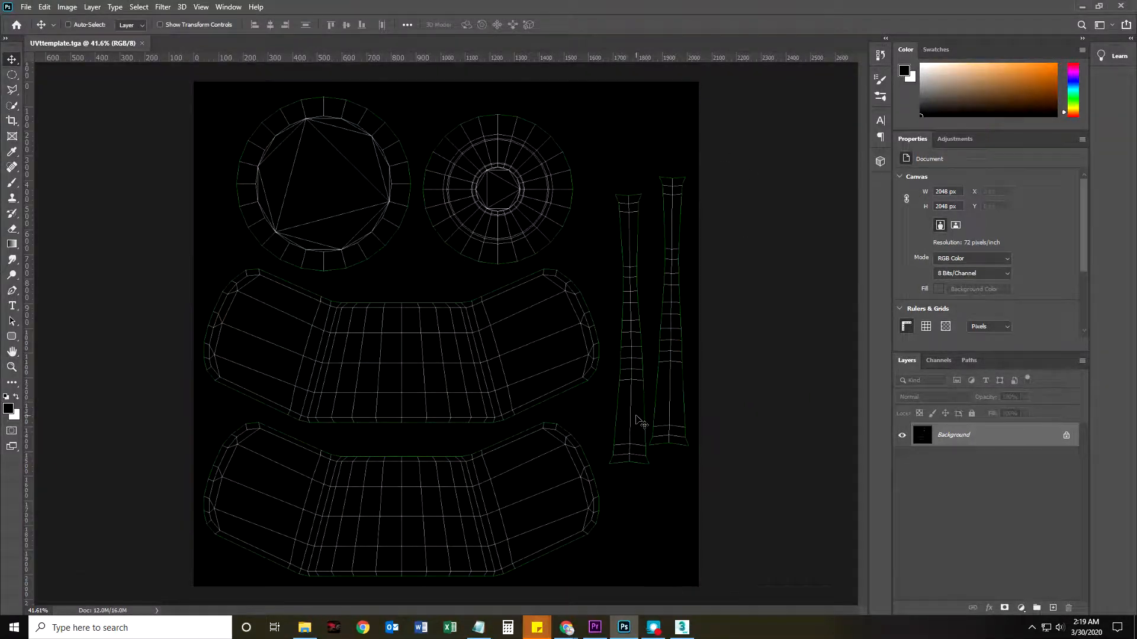
Step: Switch to Chrome and bring up the Google tab in the window that holds the Google Slides presentation
mouse_move(567, 629)
mouse_move(400, 601)
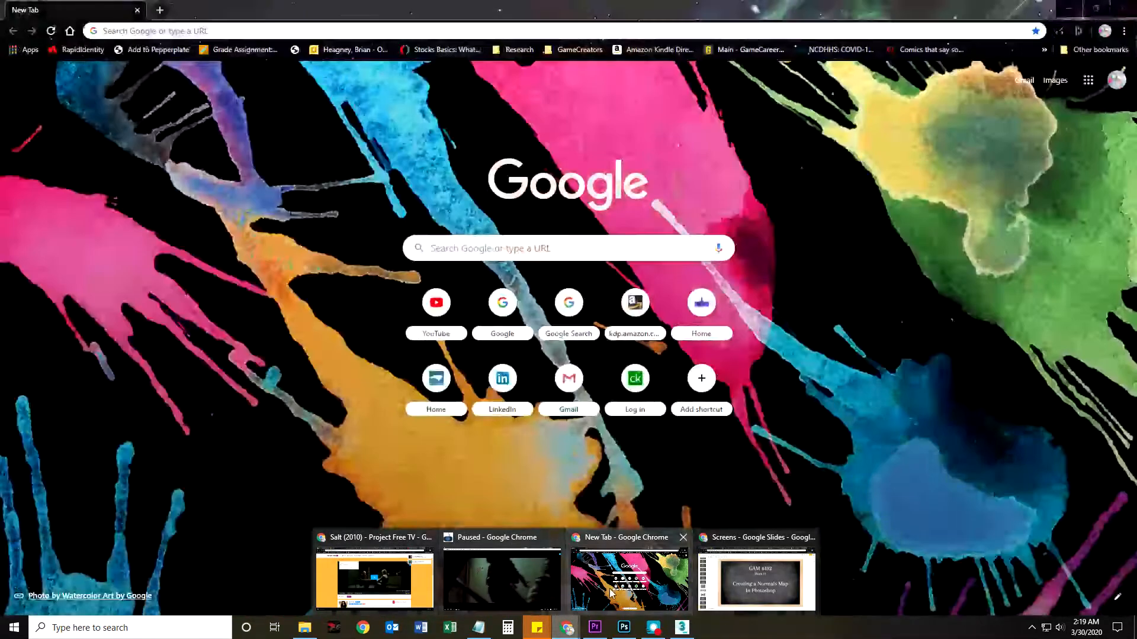
left_click(629, 581)
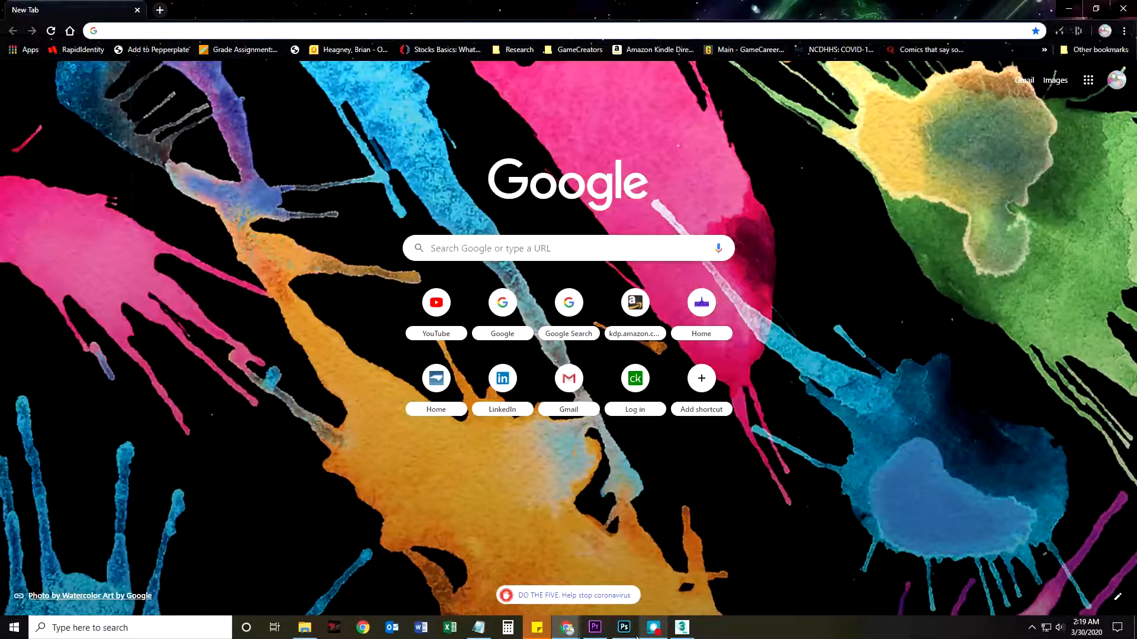
mouse_move(567, 629)
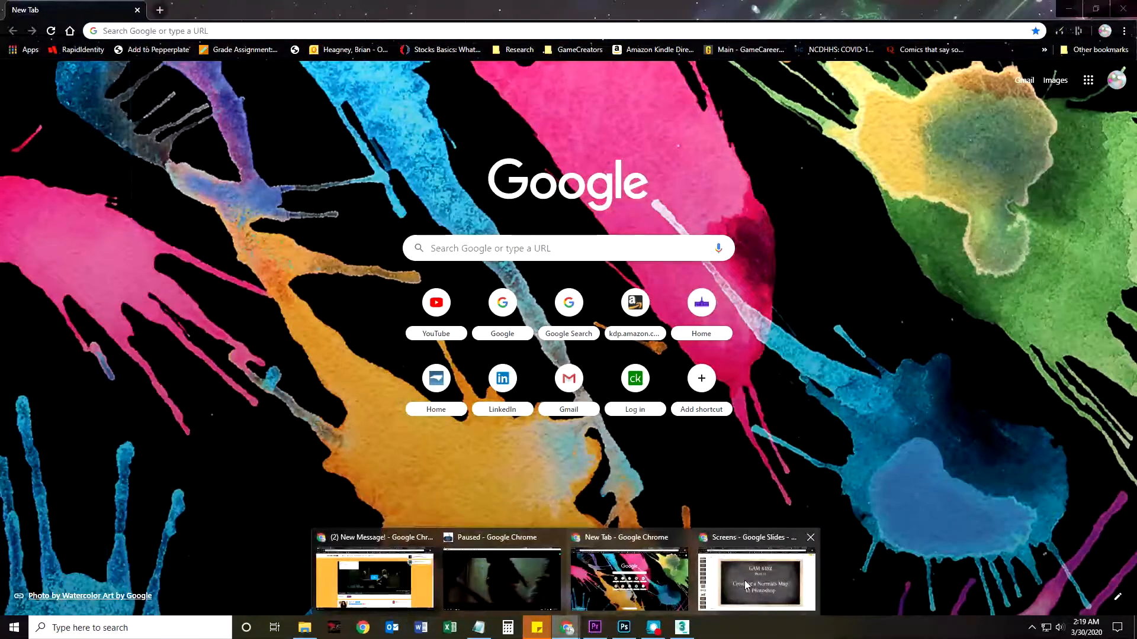
left_click(767, 586)
left_click(701, 9)
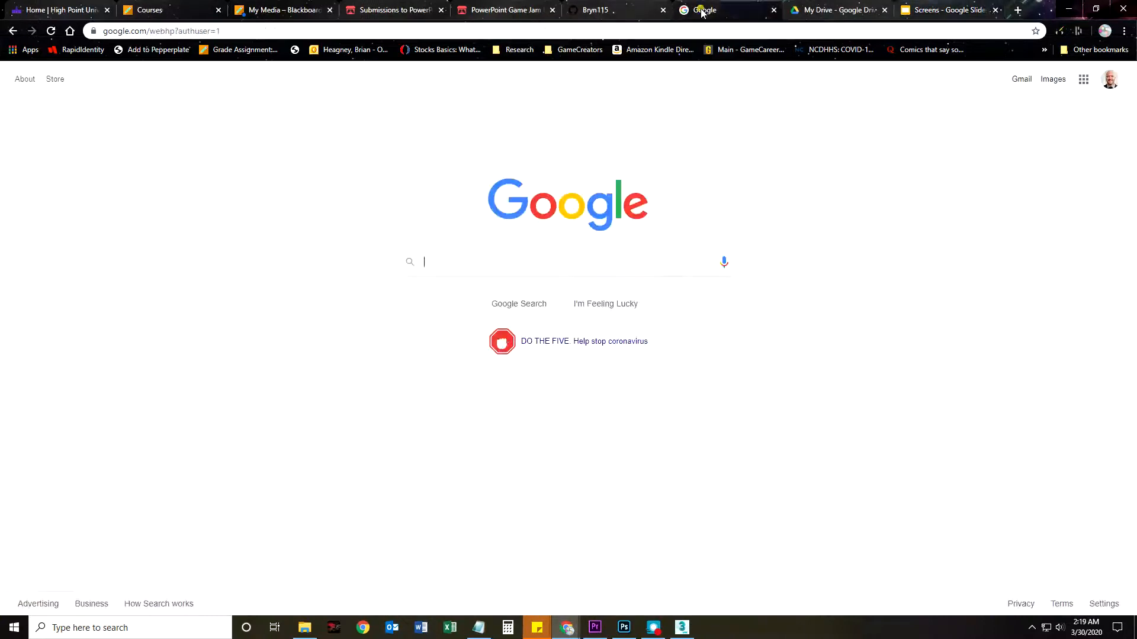
Step: Search Google for "wing nut" and browse the image results for reference photos
left_click(505, 30)
type("wing")
key("Return")
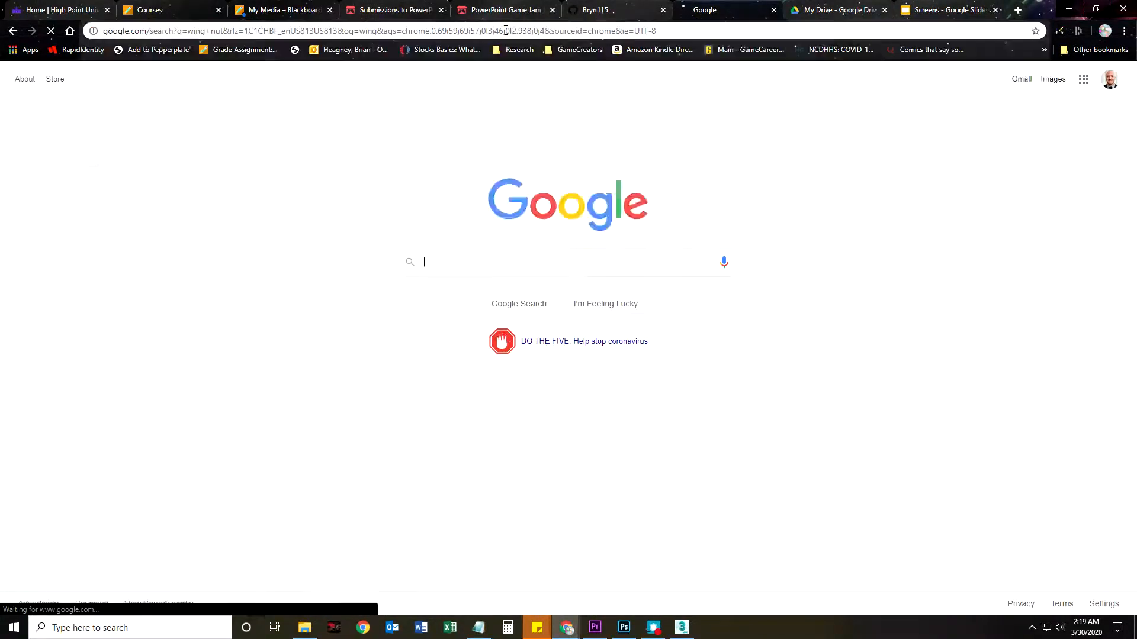
left_click(163, 121)
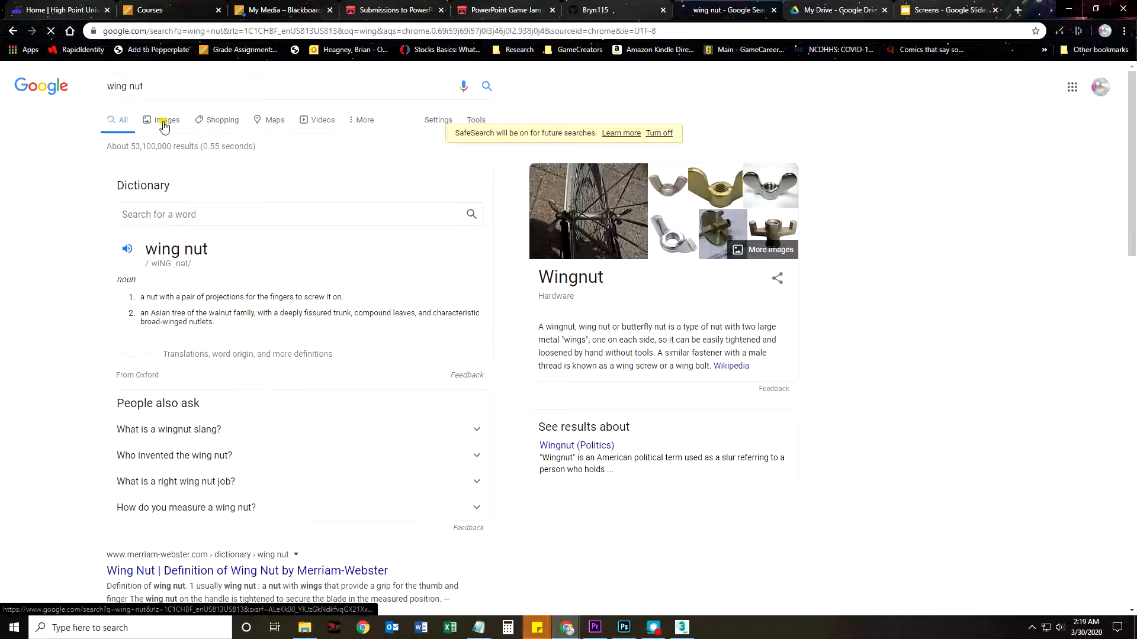
scroll(411, 287, "down", 2)
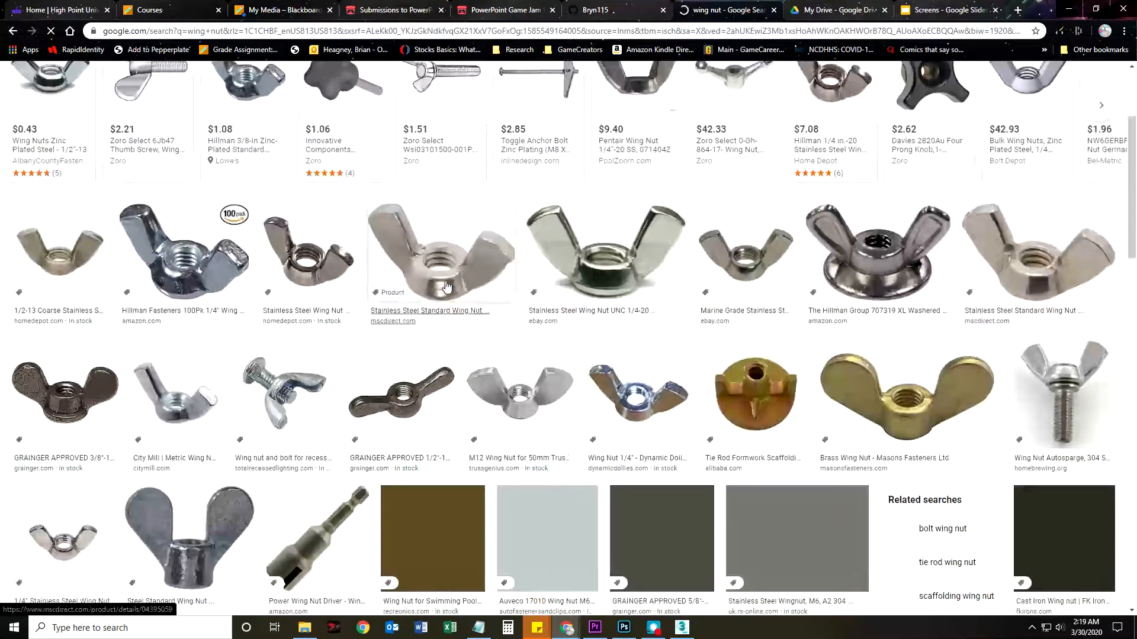
Step: Examine several wing nut image results up close, ending with the rough cast stainless steel nut from RGM Motors
left_click(411, 287)
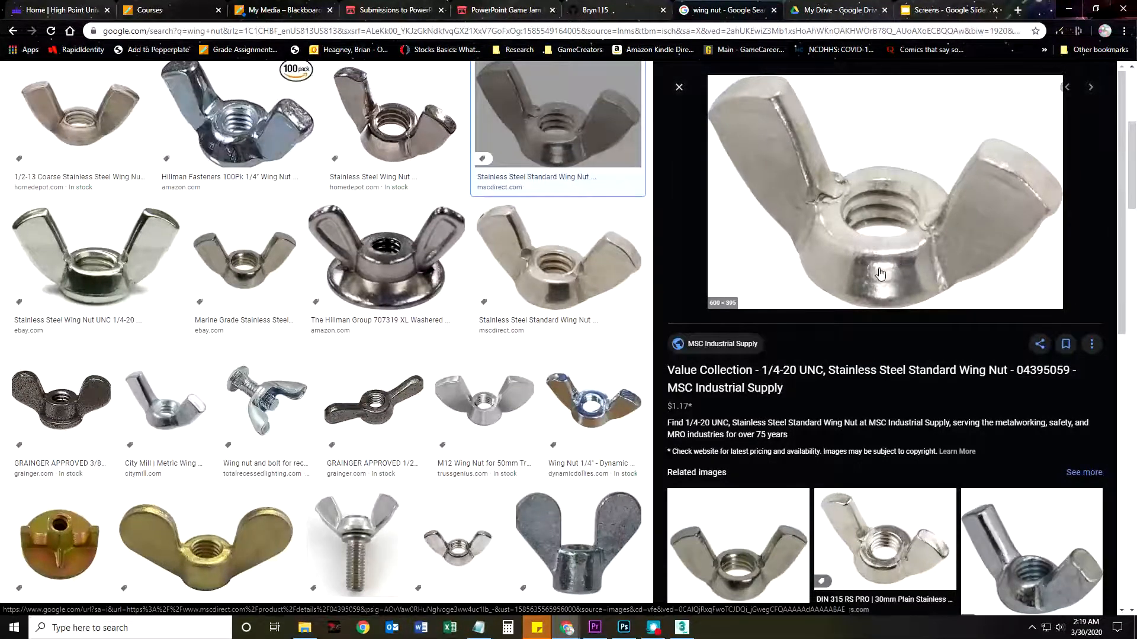
left_click(640, 608)
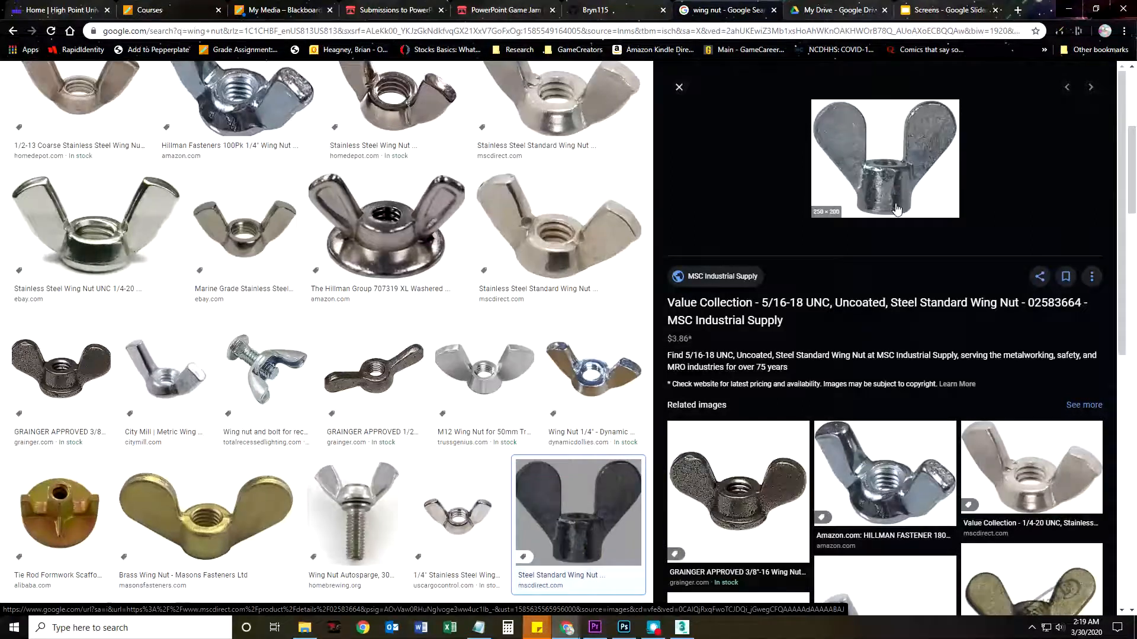
left_click(704, 495)
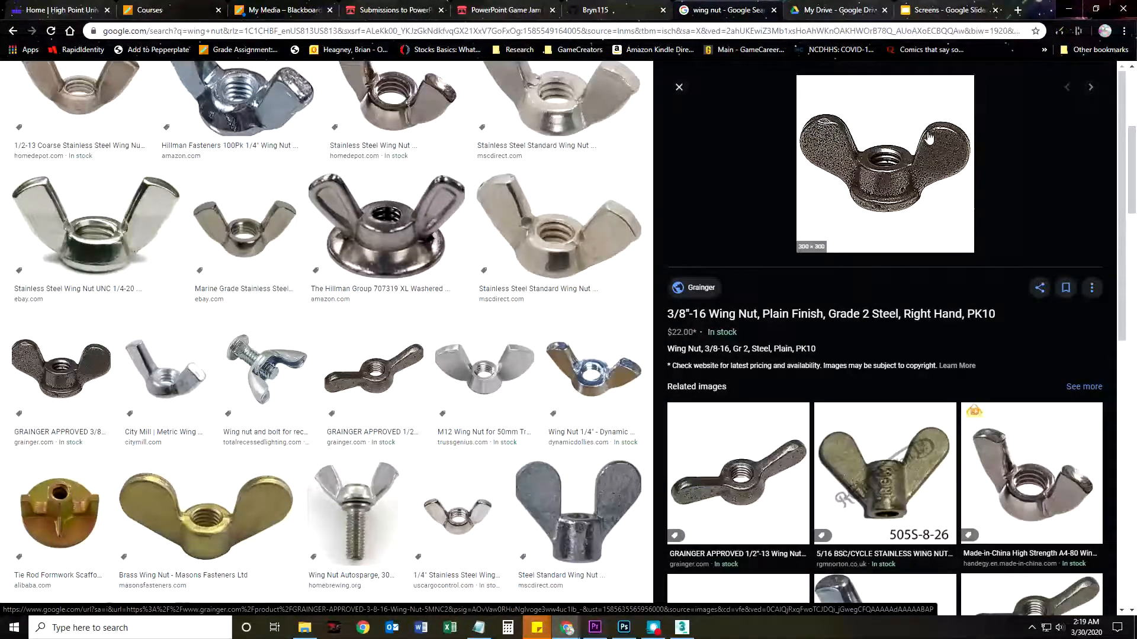
left_click(888, 496)
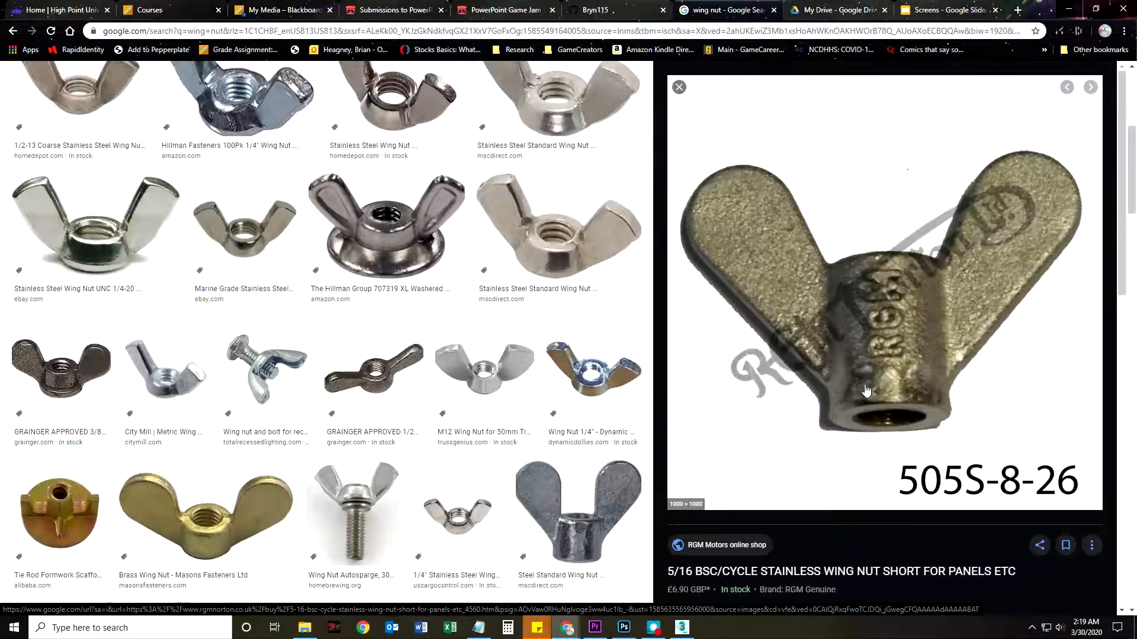
Step: Switch to Photoshop, add a new layer above the UV template and fill it with a pale blue-green color at 100% opacity
left_click(623, 628)
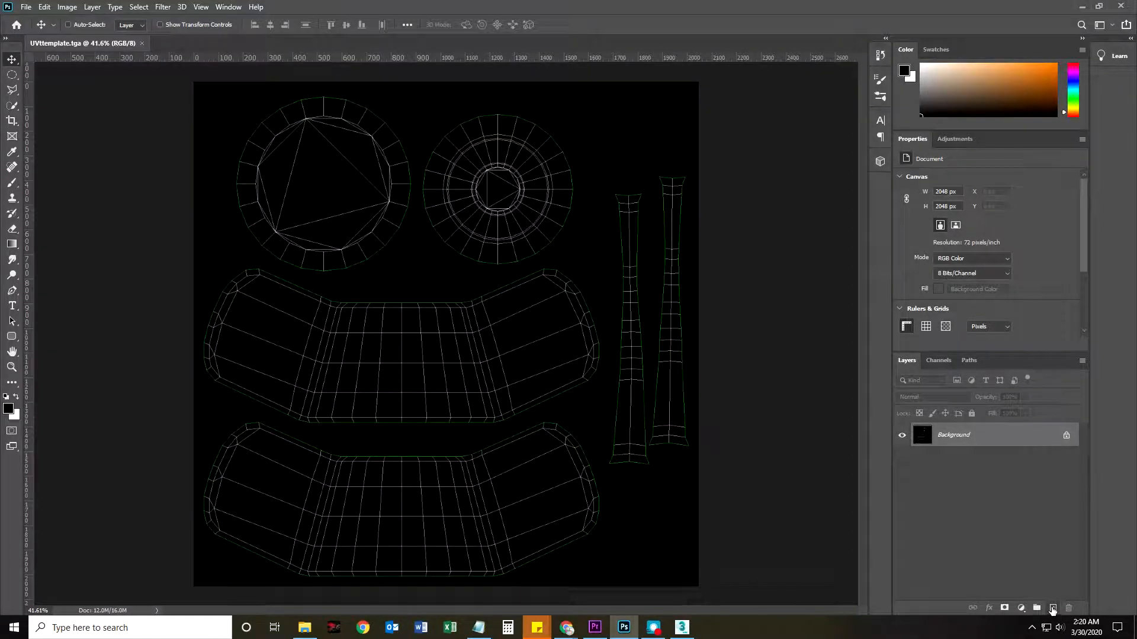
left_click(1052, 609)
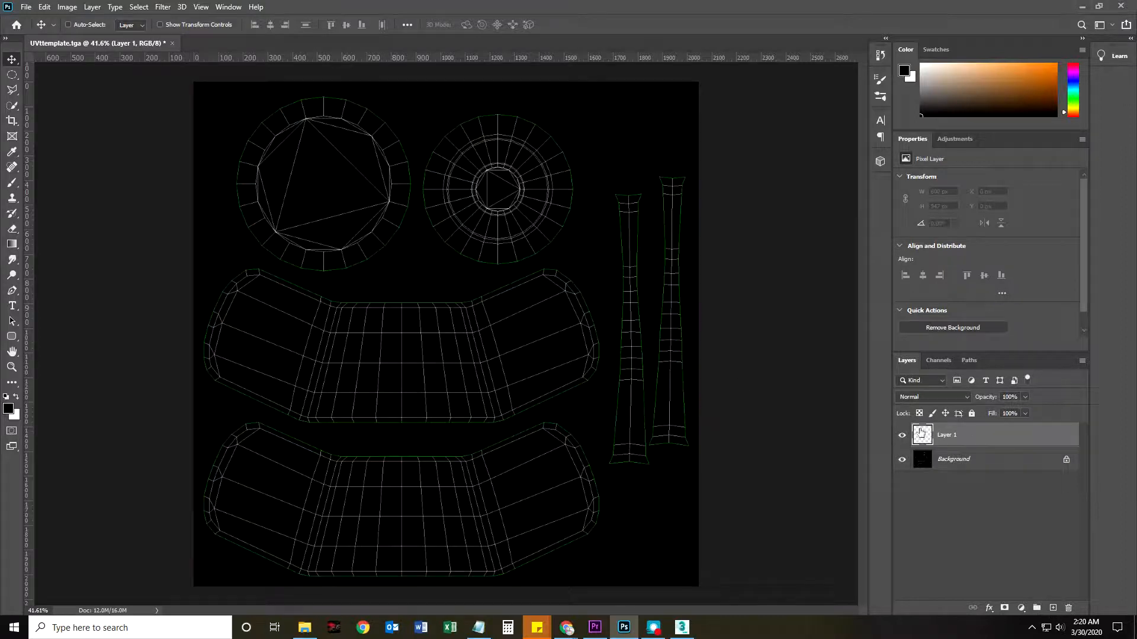
left_click(43, 7)
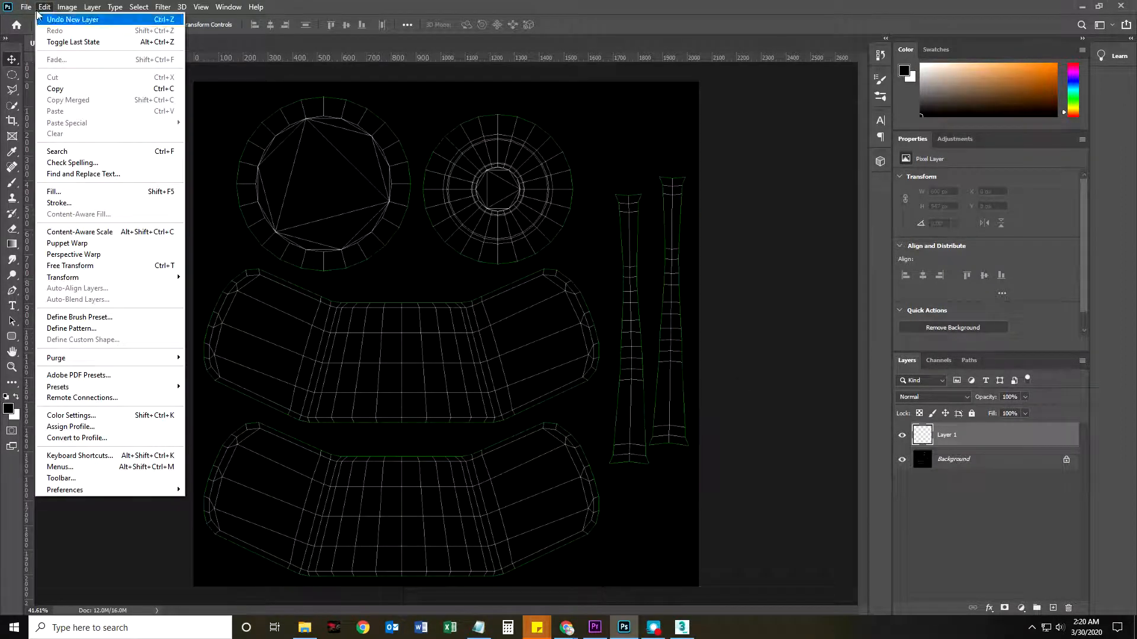
left_click(54, 191)
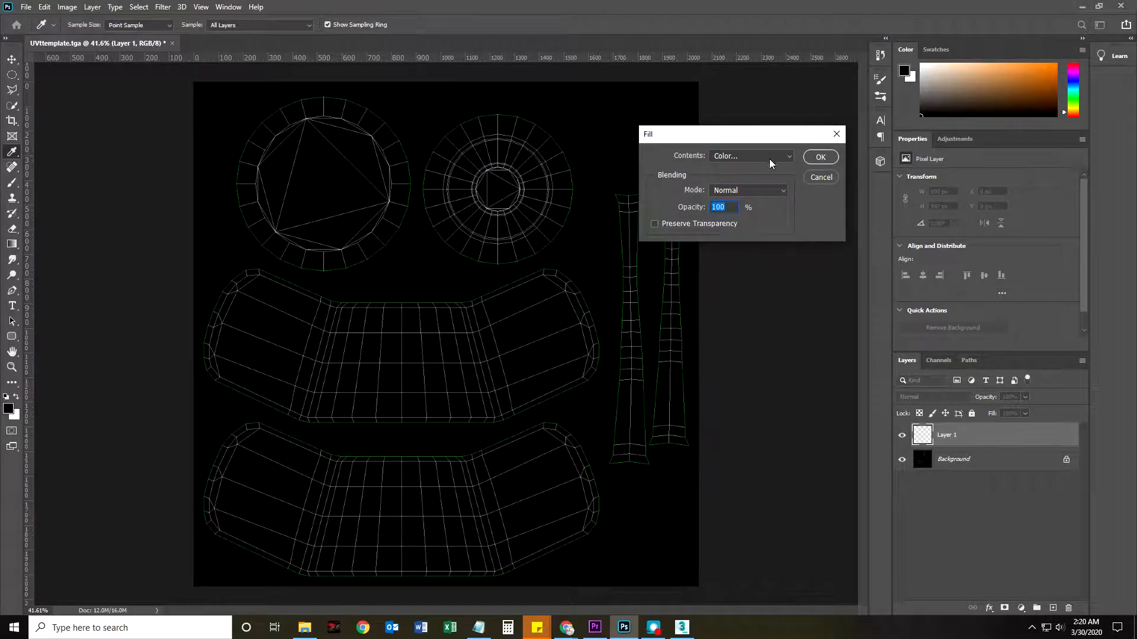
left_click(769, 156)
left_click(724, 188)
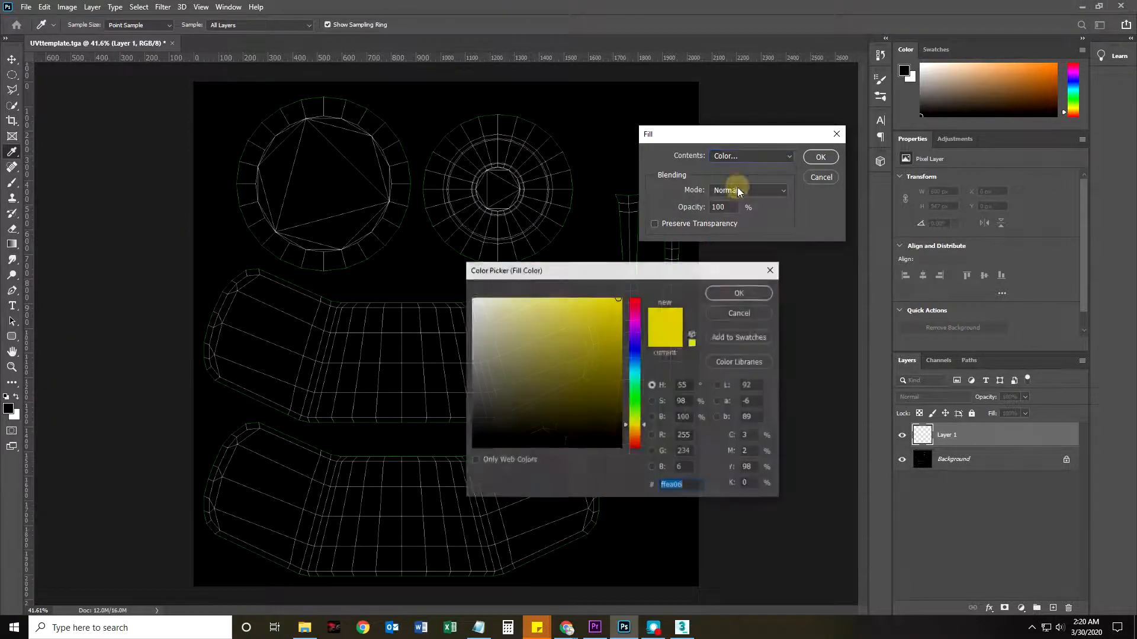
left_click(528, 357)
left_click_drag(634, 425, 634, 377)
left_click_drag(501, 321, 487, 318)
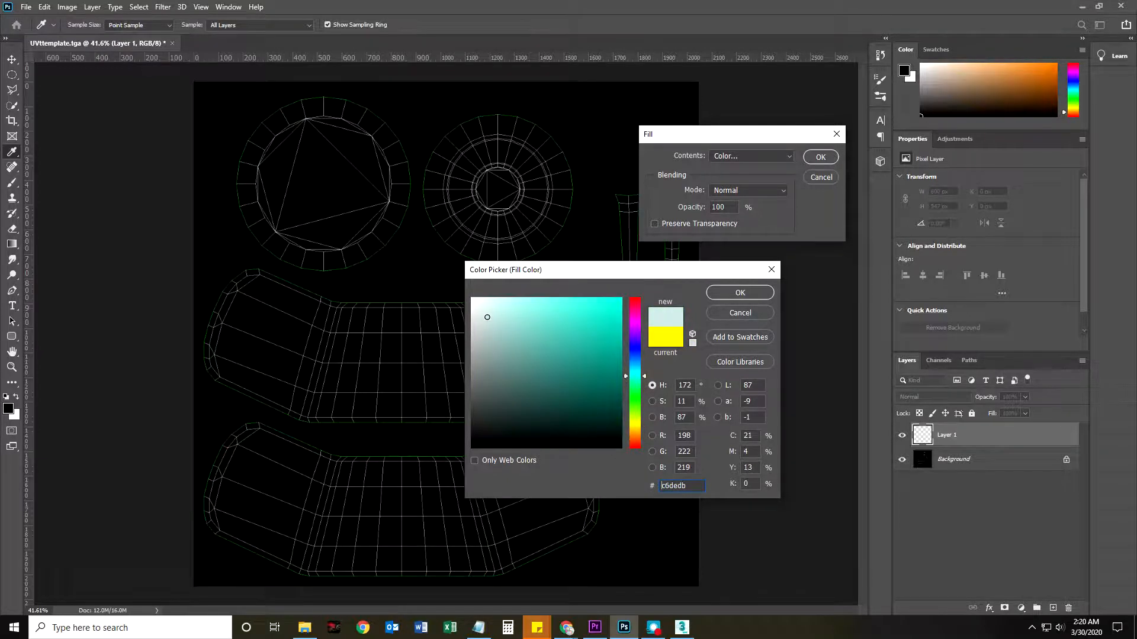
left_click(744, 293)
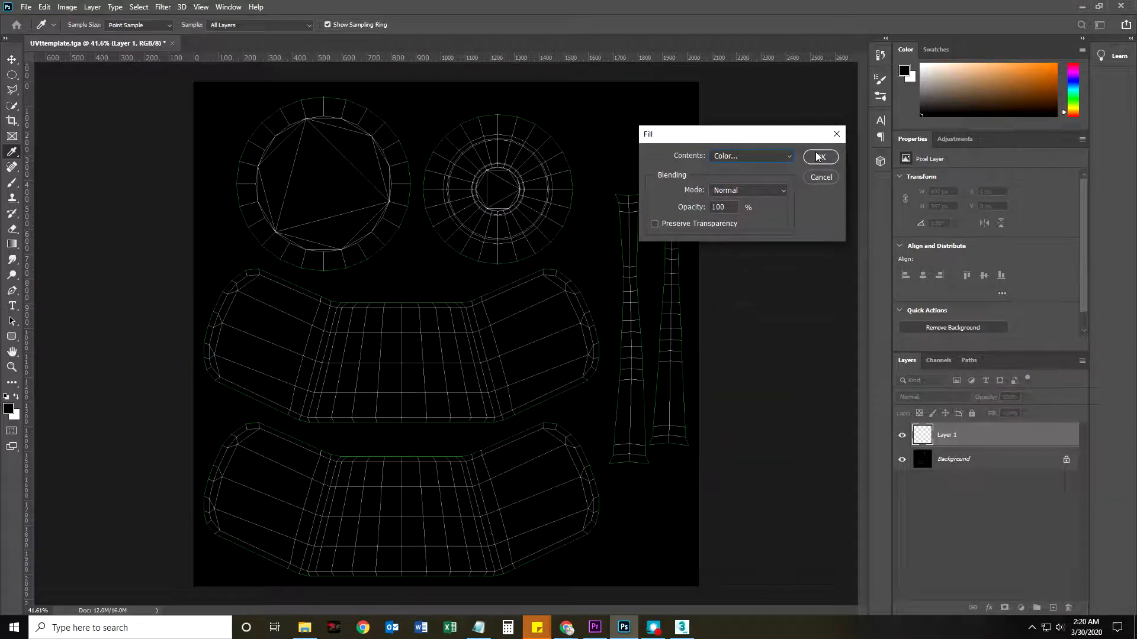
left_click(819, 157)
key("v")
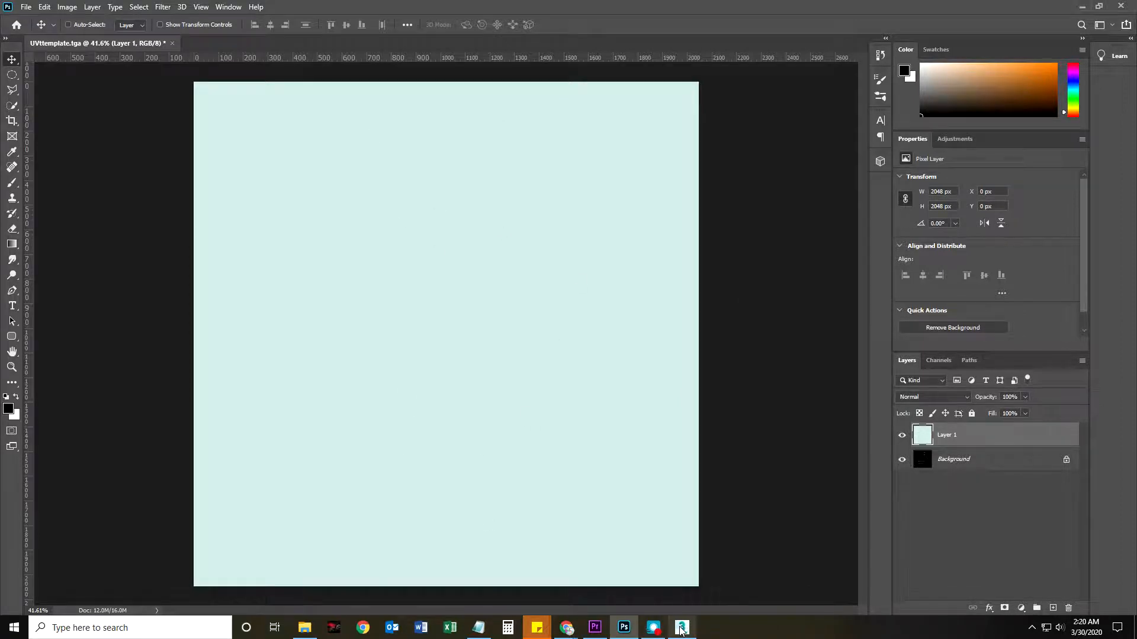
Step: Rename the pale blue-green layer as Diffuse
mouse_move(687, 631)
double_click(946, 435)
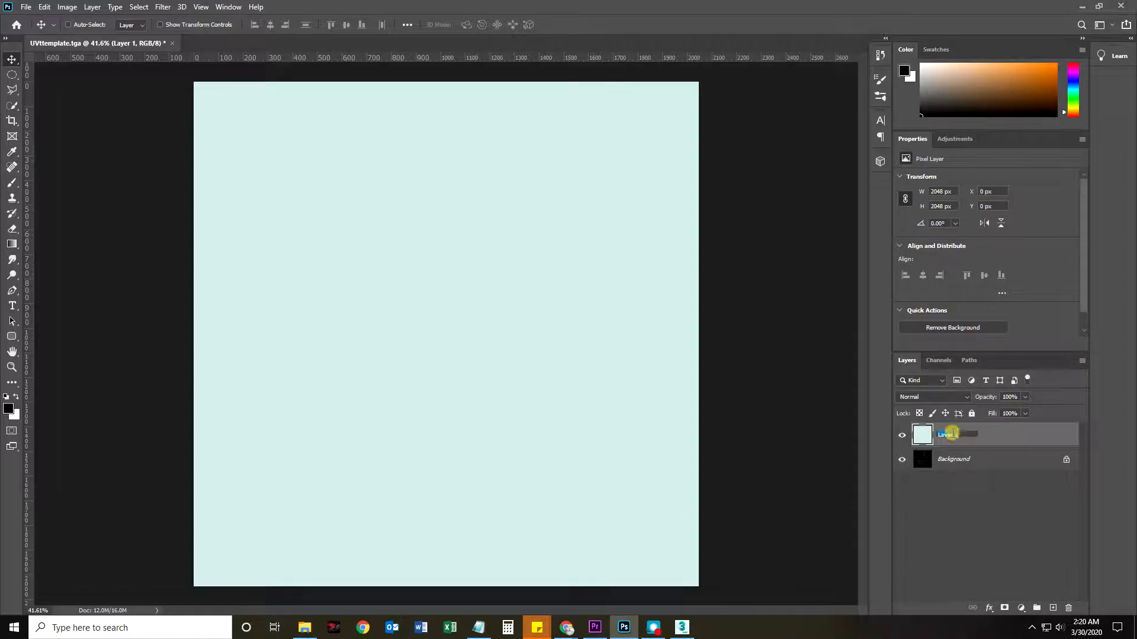
type("Diffuse")
key("Return")
Step: Add another layer above Diffuse, fill it with white and name it Metals
left_click(1052, 610)
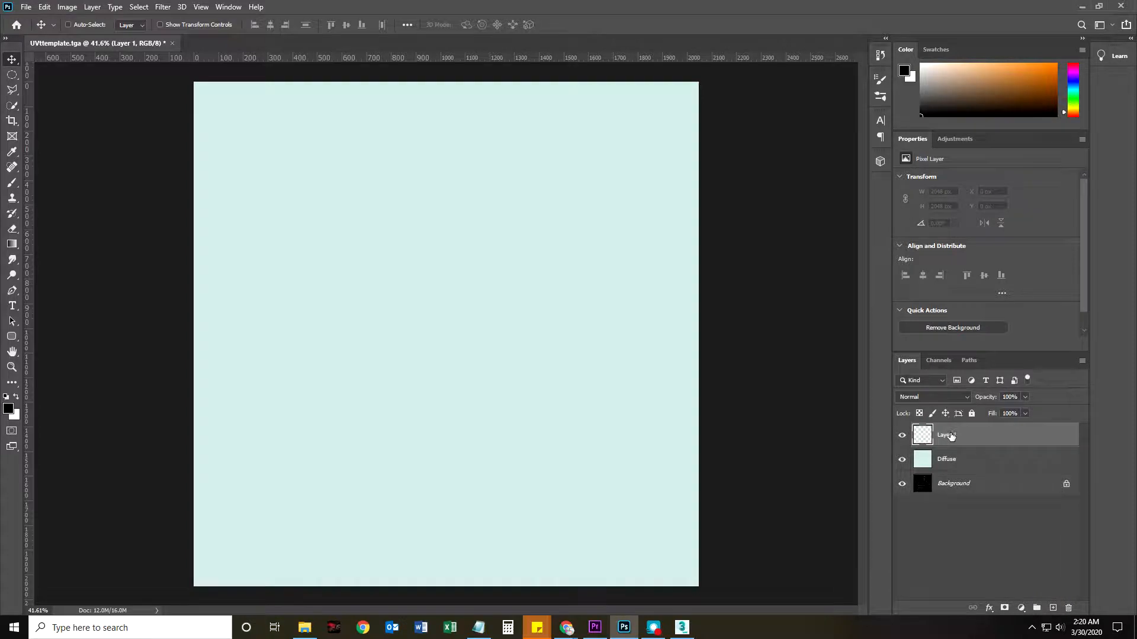
left_click(45, 7)
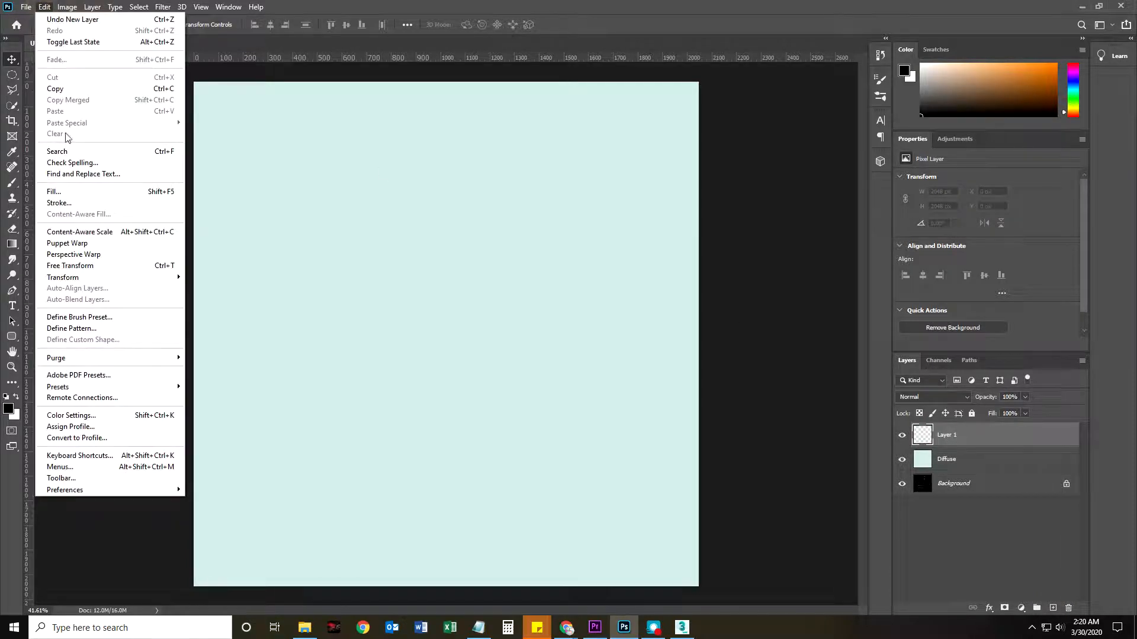
left_click(70, 187)
left_click(751, 155)
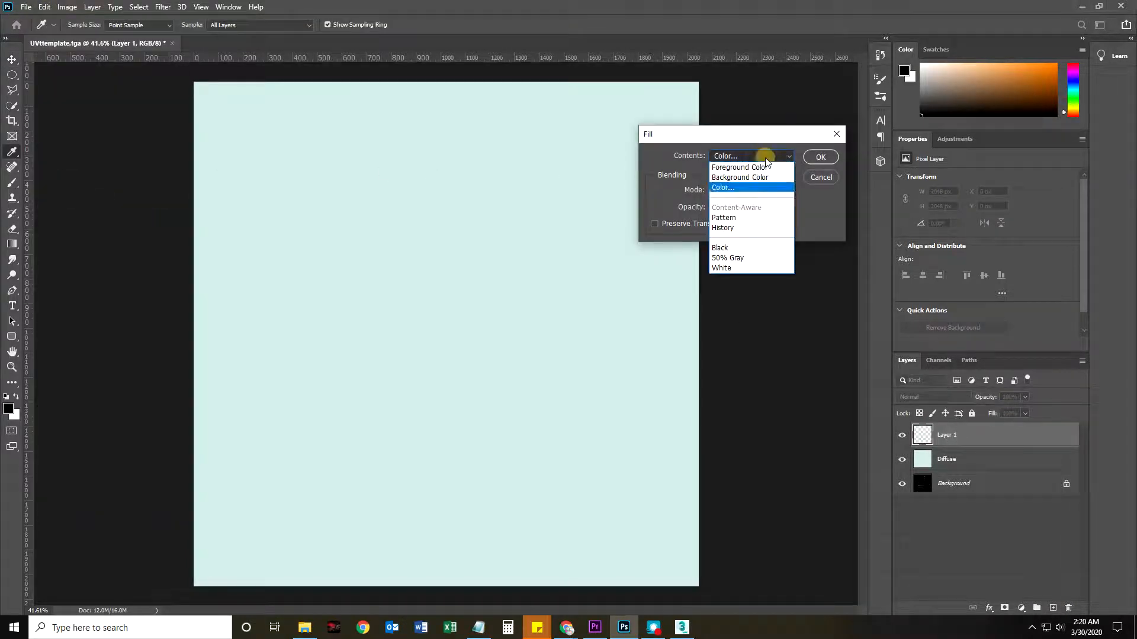
left_click(727, 268)
left_click(820, 157)
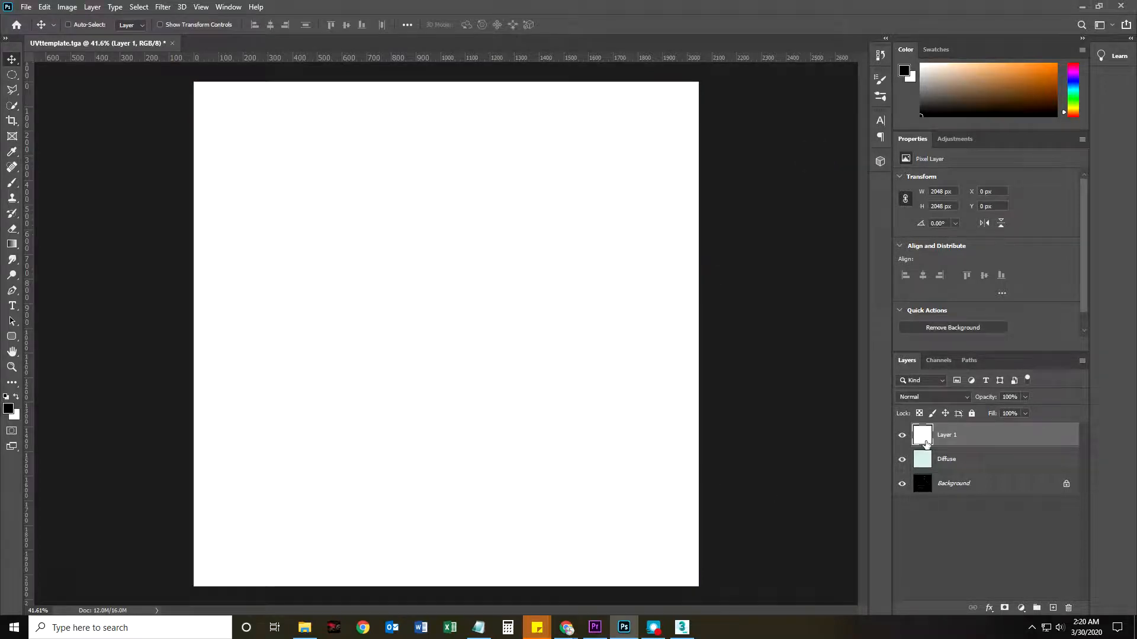
double_click(948, 435)
type("Metals")
key("Return")
Step: Add a Hue/Saturation adjustment with Lightness -55 above Metals and clip it to that layer
left_click(945, 140)
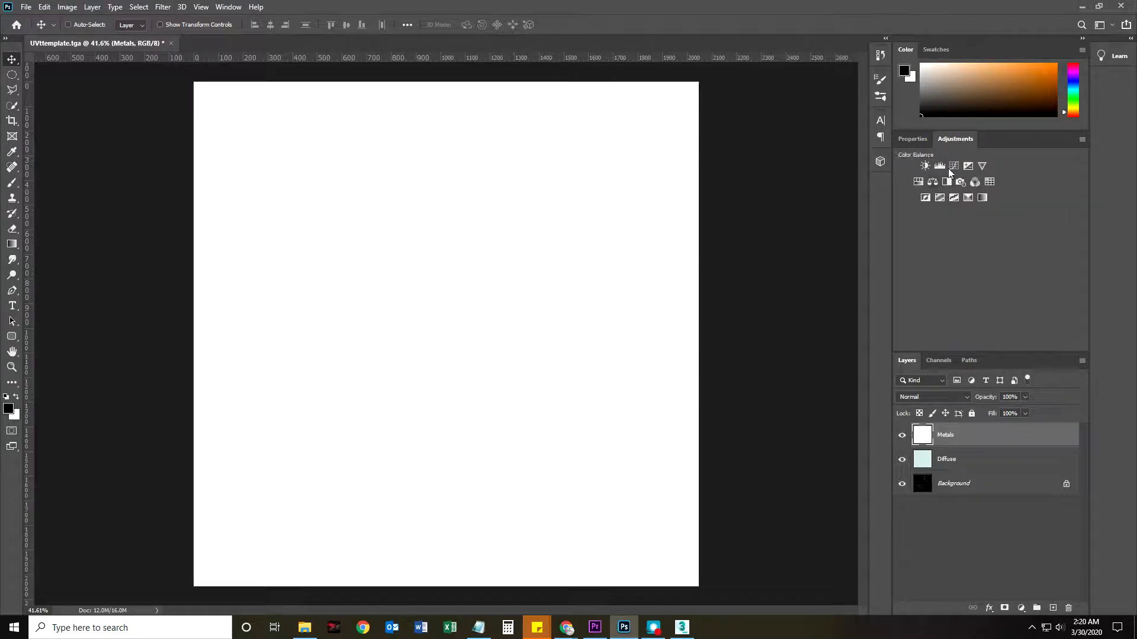
left_click(917, 183)
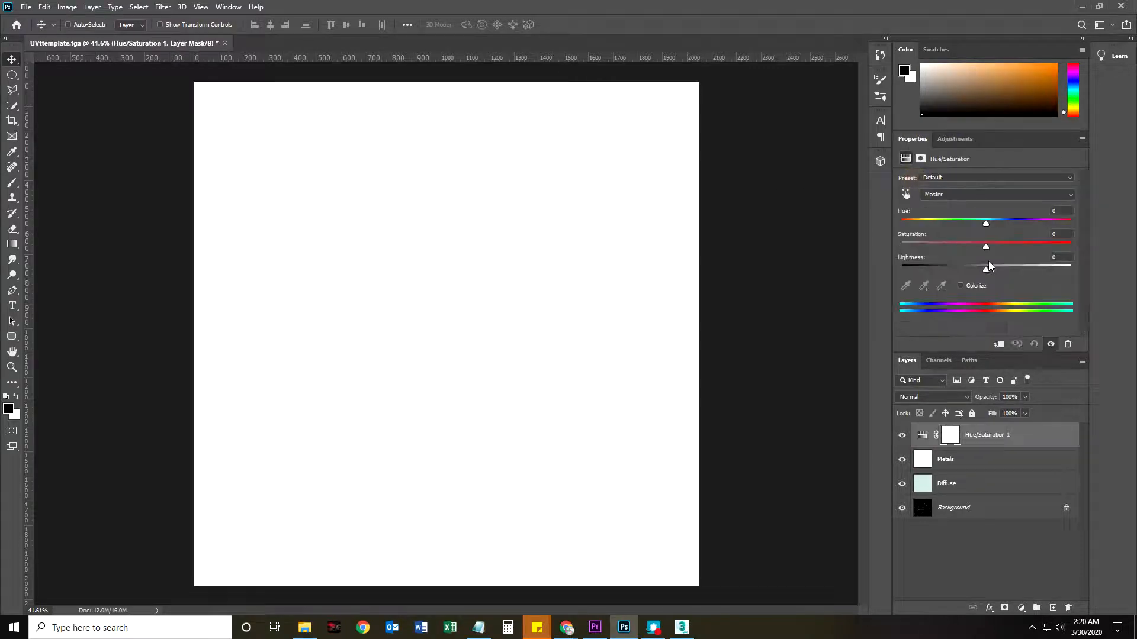
left_click_drag(987, 270, 941, 277)
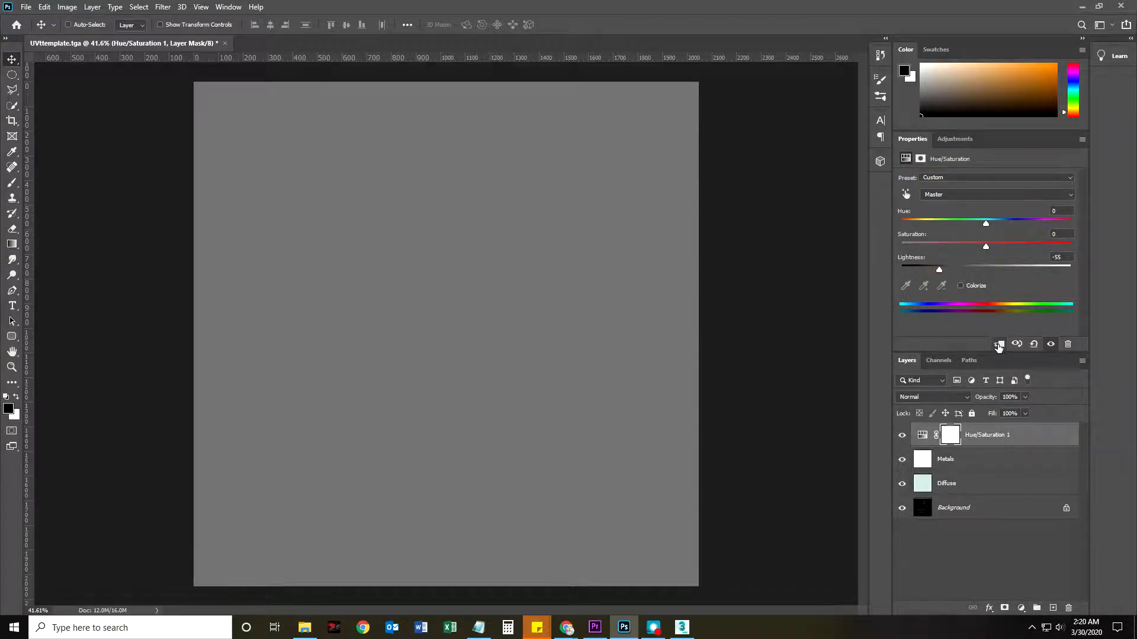
left_click(1000, 345)
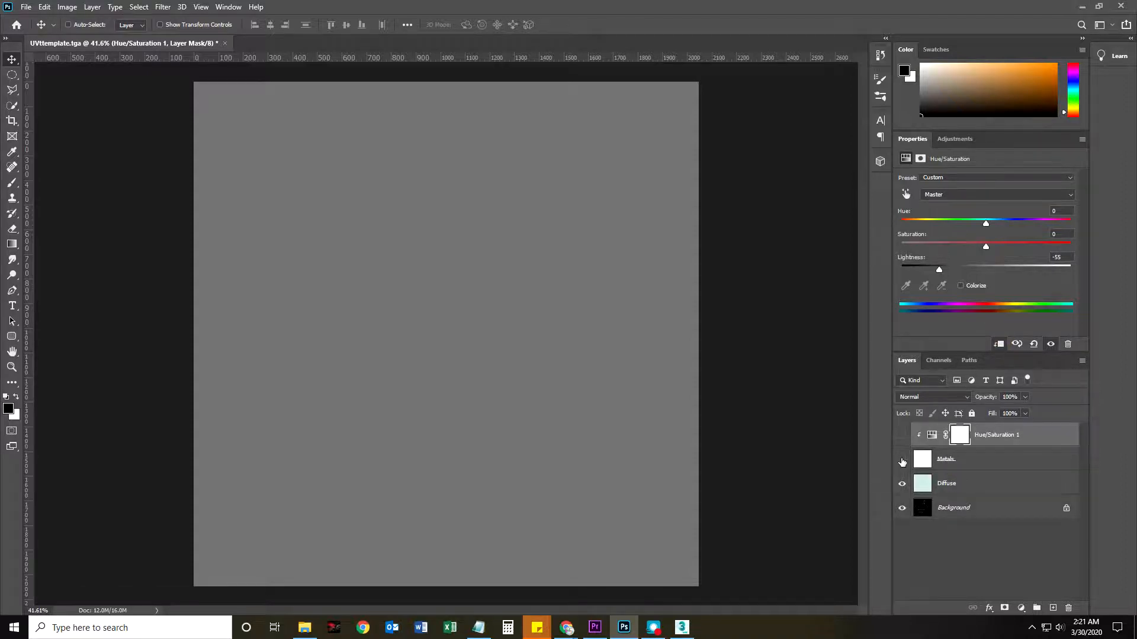
left_click_drag(901, 437, 901, 460)
left_click(26, 6)
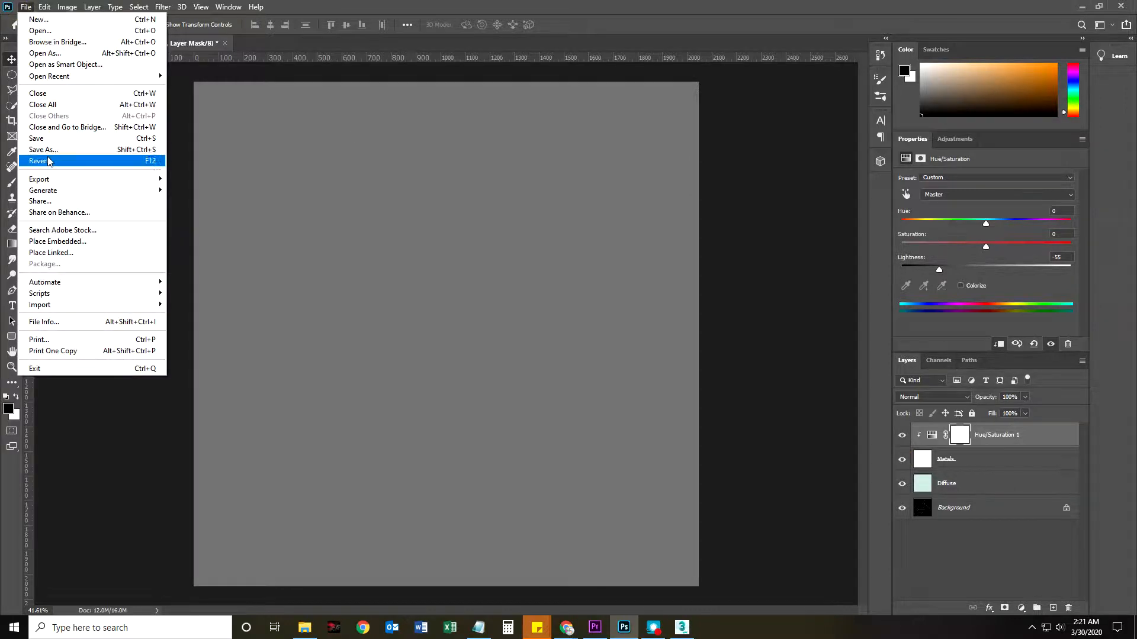
left_click(71, 149)
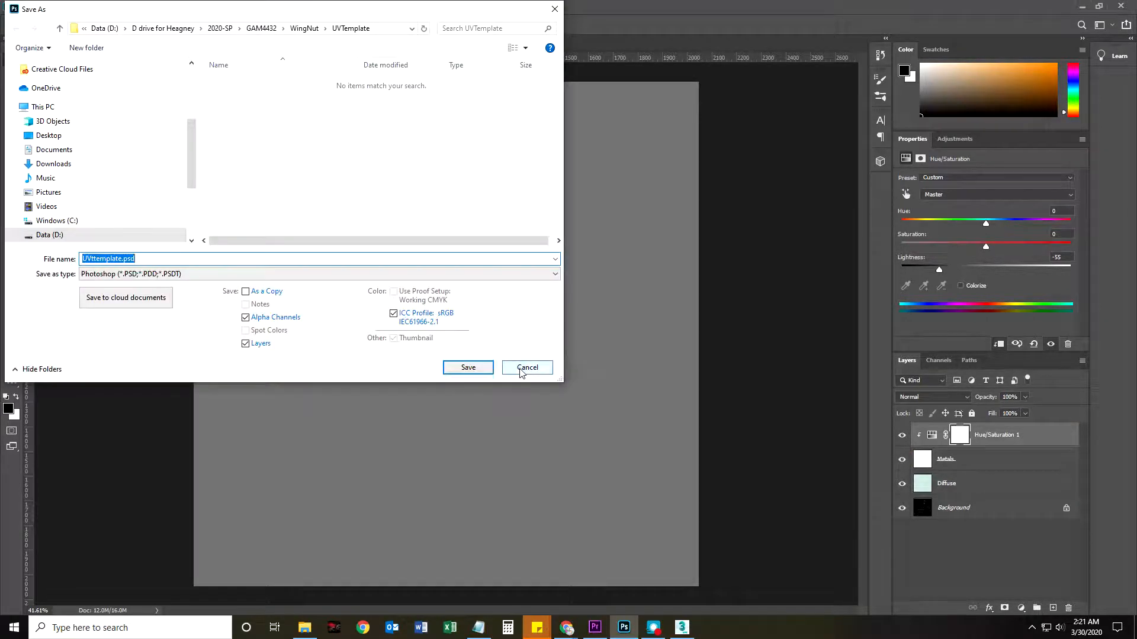
left_click(521, 367)
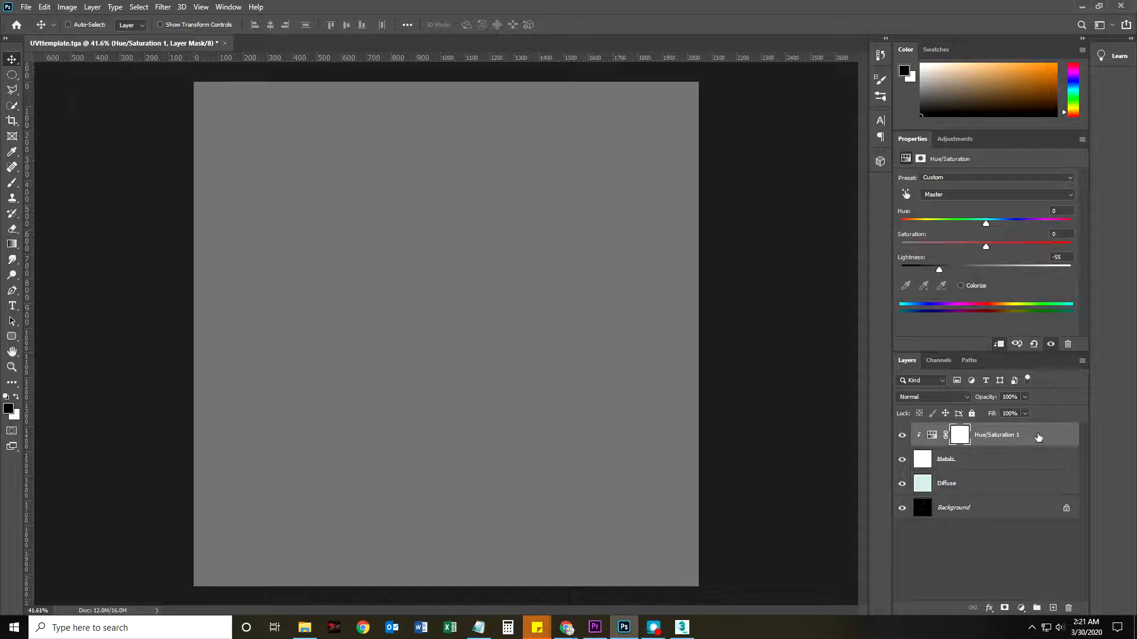
Step: Switch to Chrome and examine the surface of the enlarged cast wing nut reference, then return to Photoshop
mouse_move(564, 627)
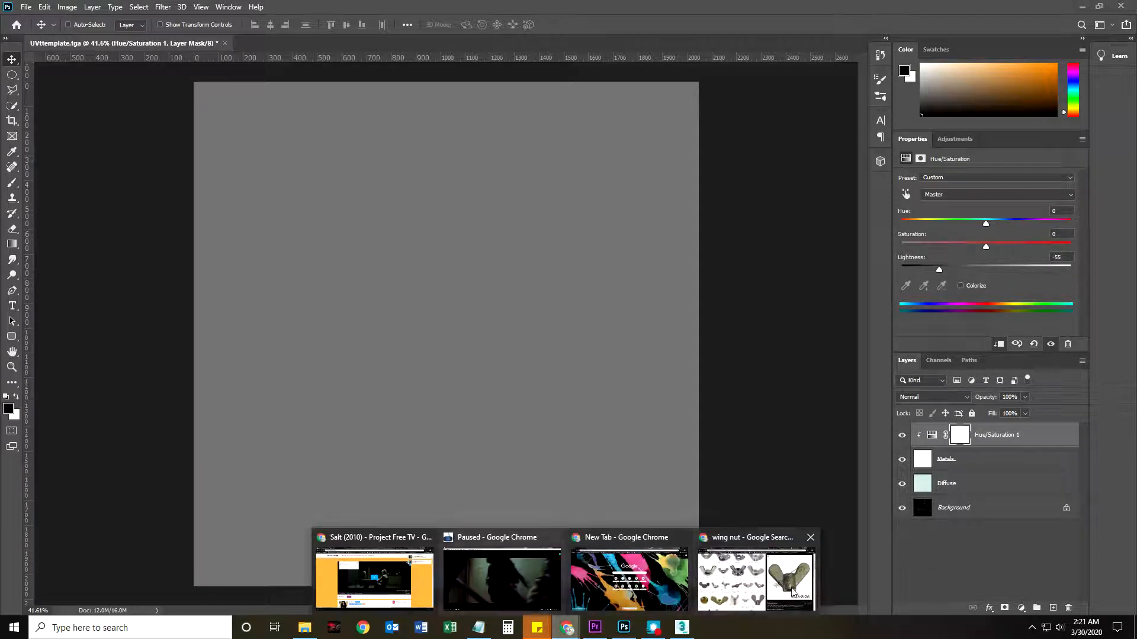
left_click(749, 590)
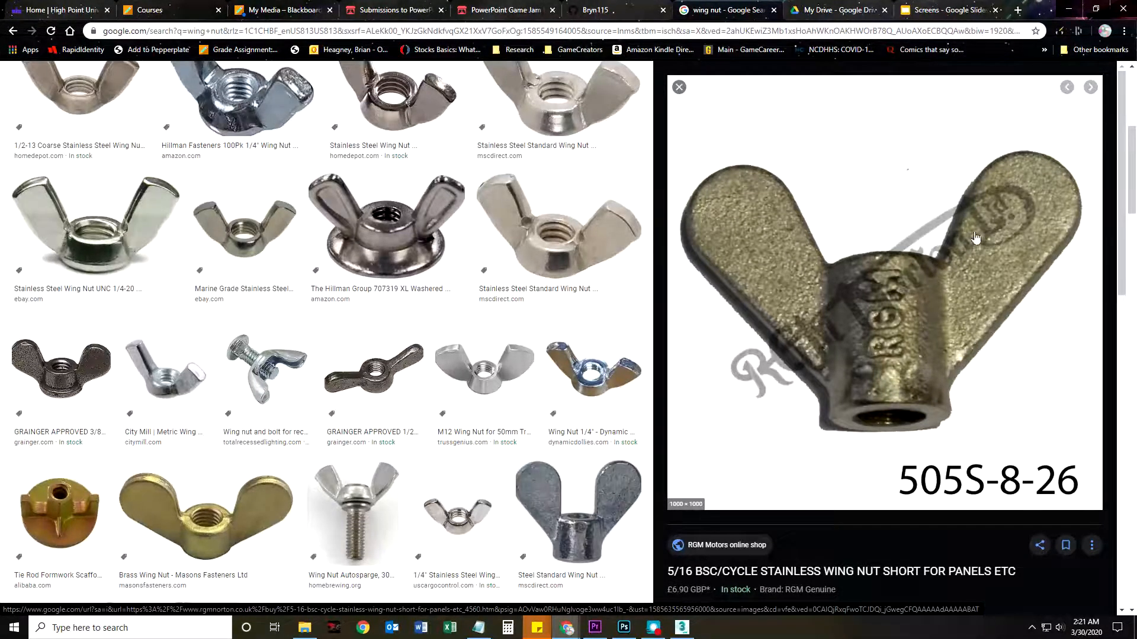
left_click(1066, 11)
Step: Add a new layer above the Hue/Saturation adjustment and name it Roughness
left_click(1053, 608)
double_click(947, 435)
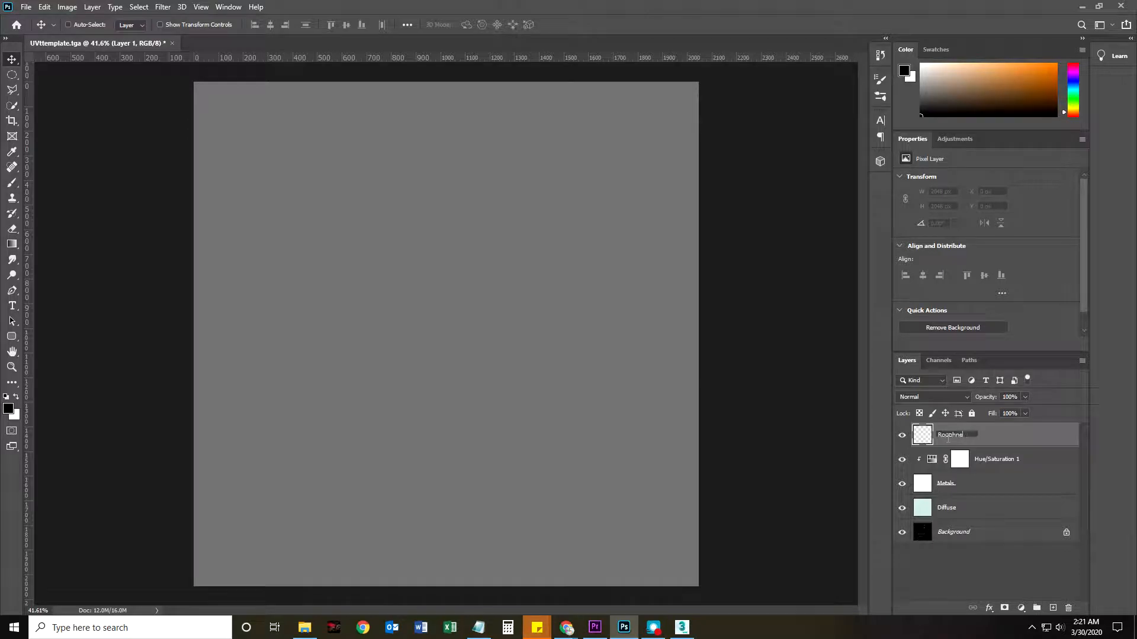
type("Roughness")
key("Return")
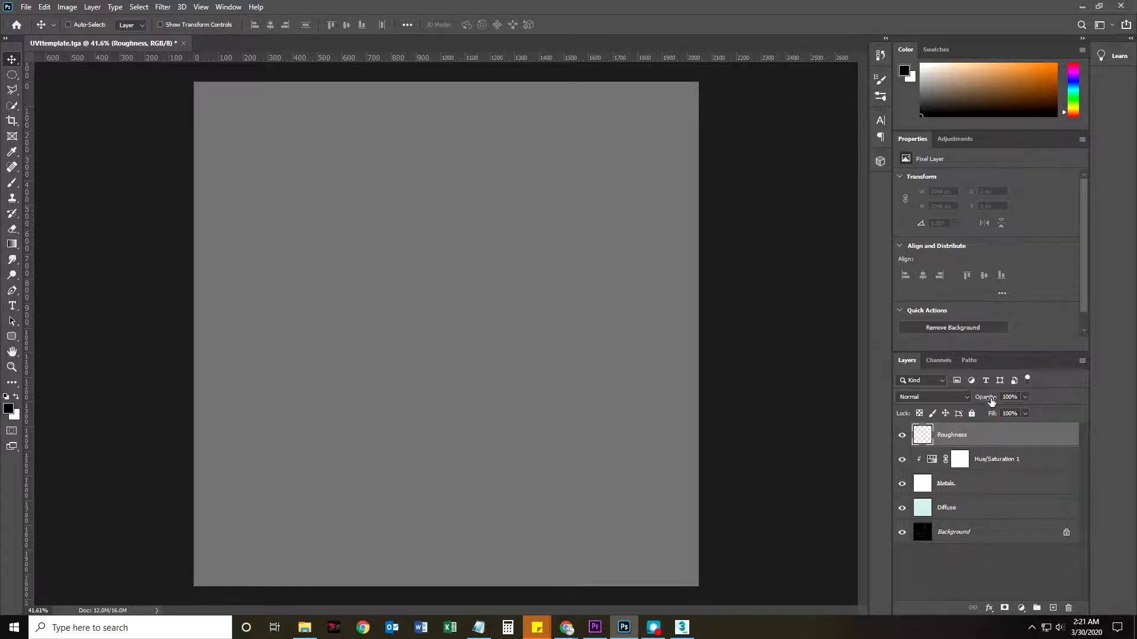
Step: Hide the Diffuse and Metals layers and the Hue/Saturation adjustment to reveal the UV template
left_click_drag(901, 484, 902, 508)
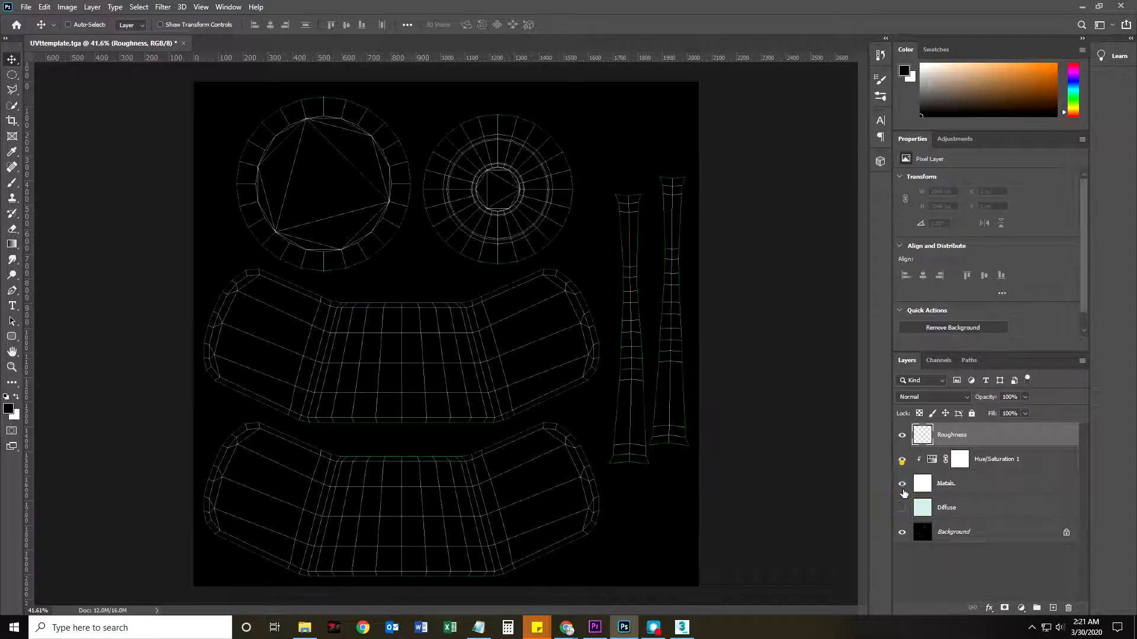
left_click(902, 484)
left_click(902, 483)
left_click(948, 532)
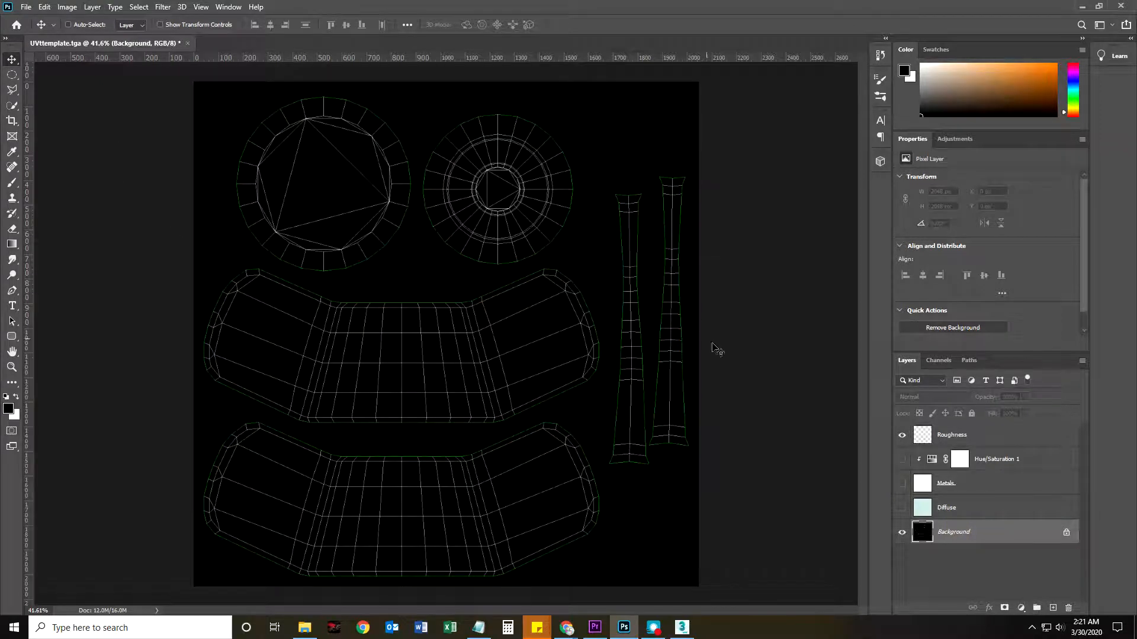
Step: Fill the Roughness layer with the solid grey colour #858585
left_click(960, 435)
left_click(44, 7)
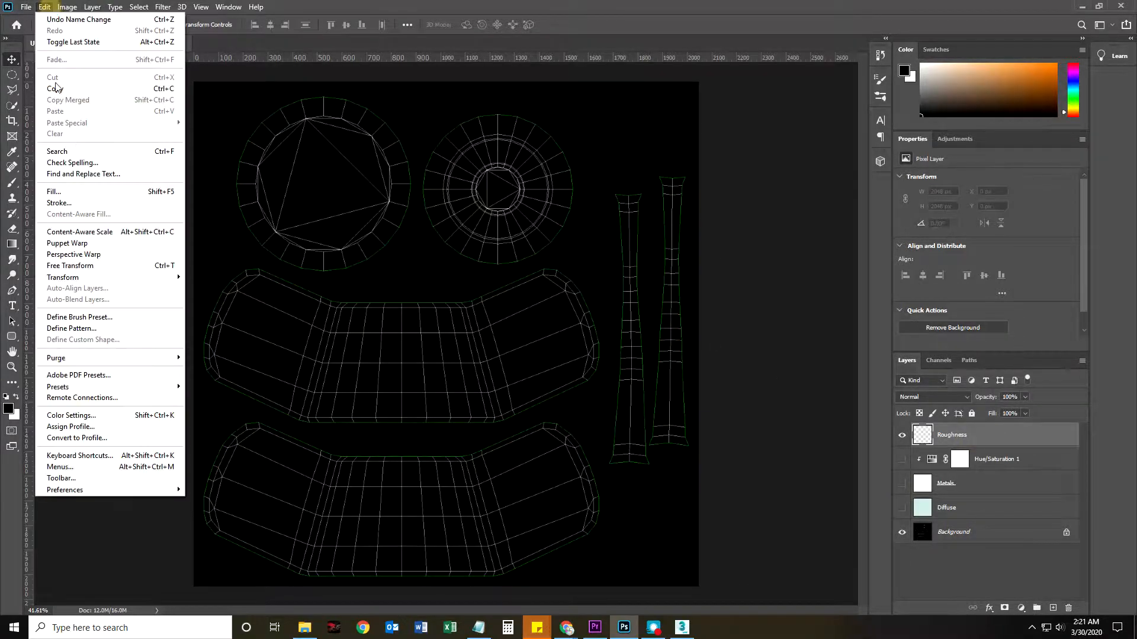
left_click(70, 191)
left_click(750, 156)
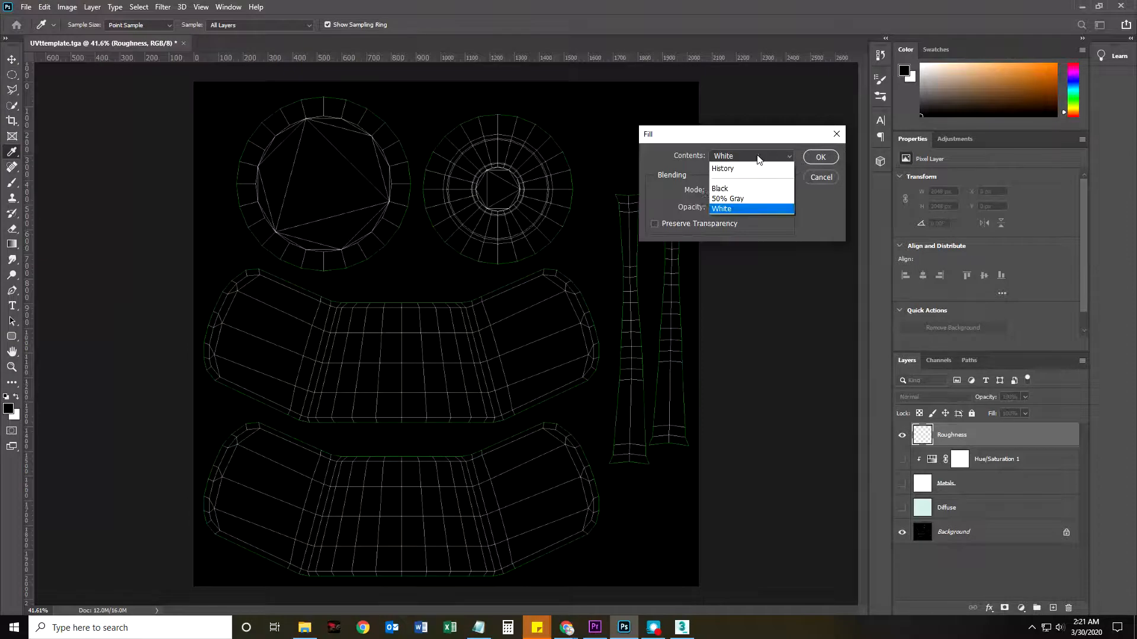
left_click(745, 188)
left_click(459, 346)
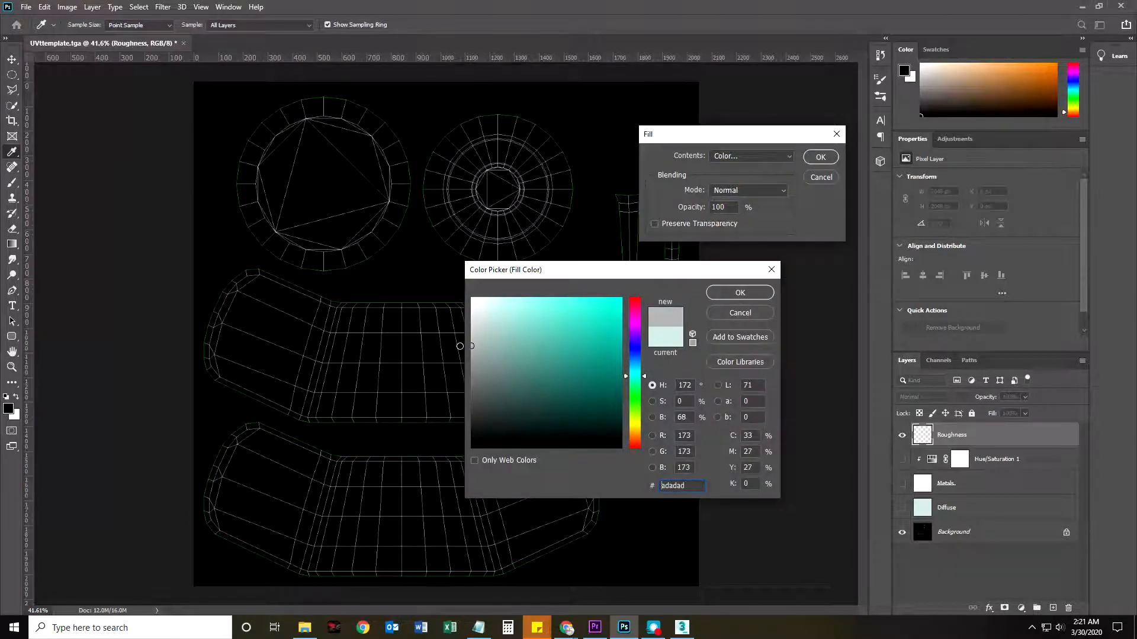
left_click_drag(460, 346, 456, 370)
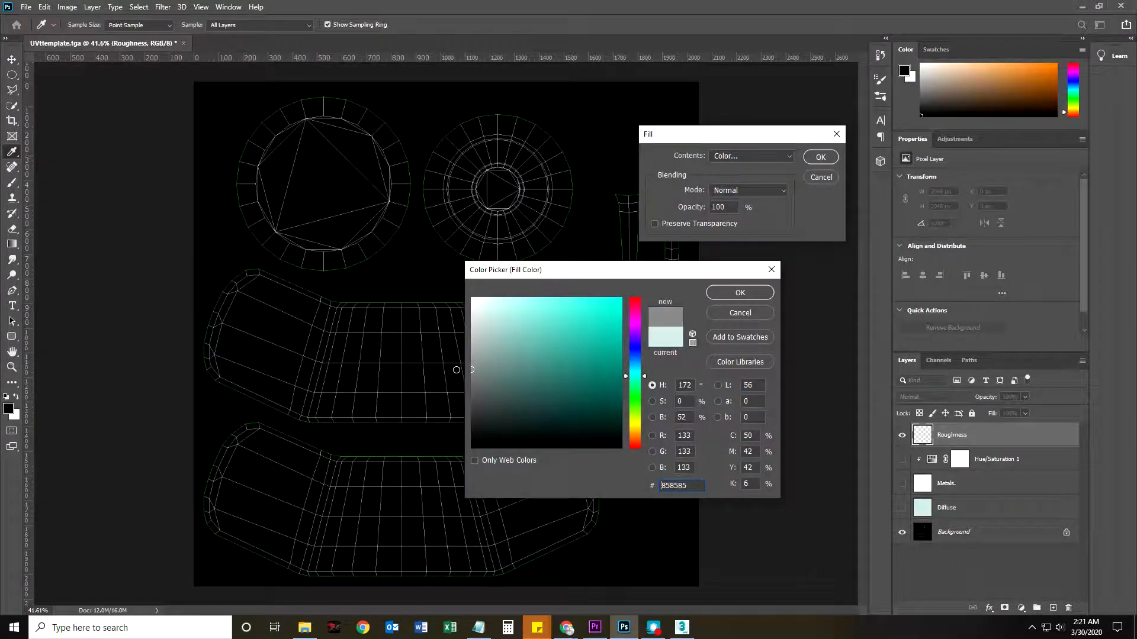
left_click(729, 294)
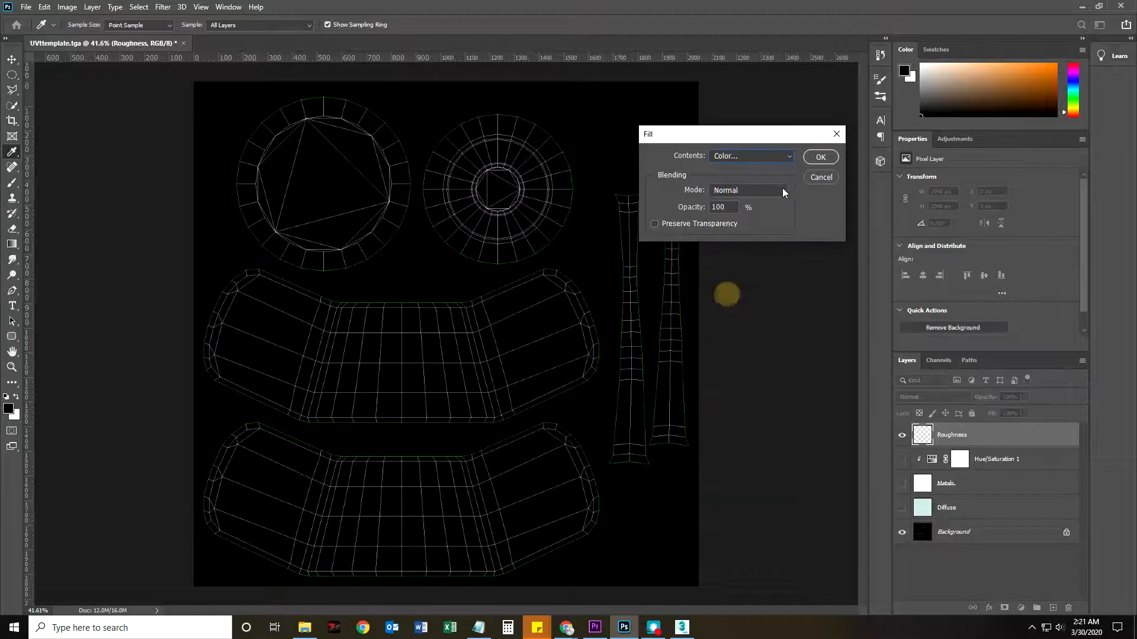
left_click(820, 157)
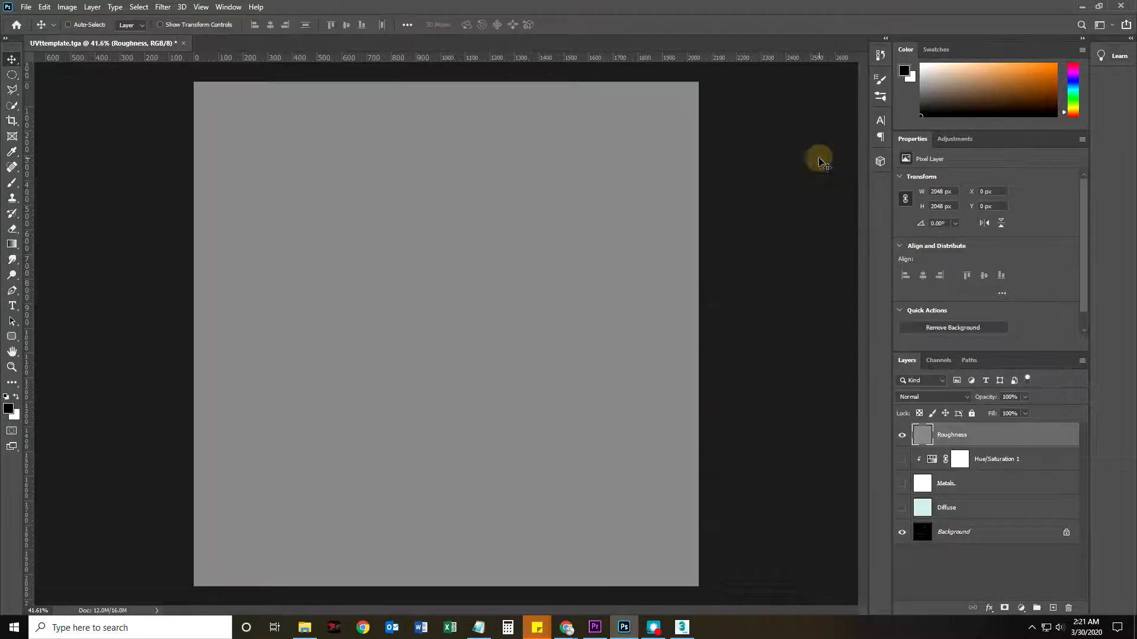
Step: Unlock the UV template background layer and move it to the top of the layer stack
left_click(972, 540)
left_click(1066, 532)
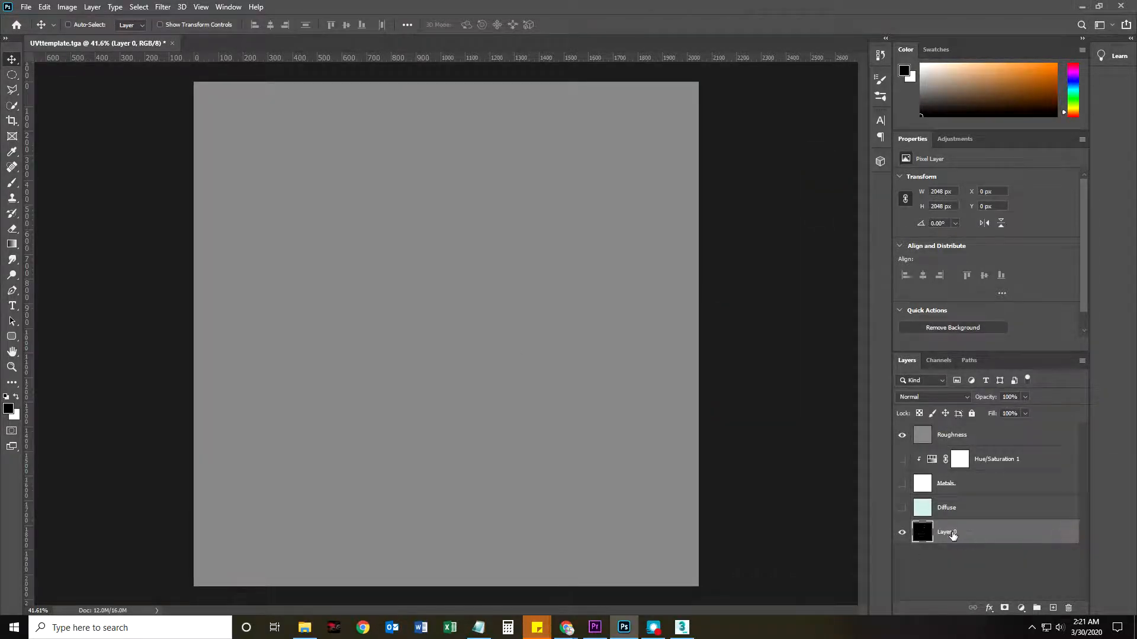
left_click_drag(971, 535, 965, 437)
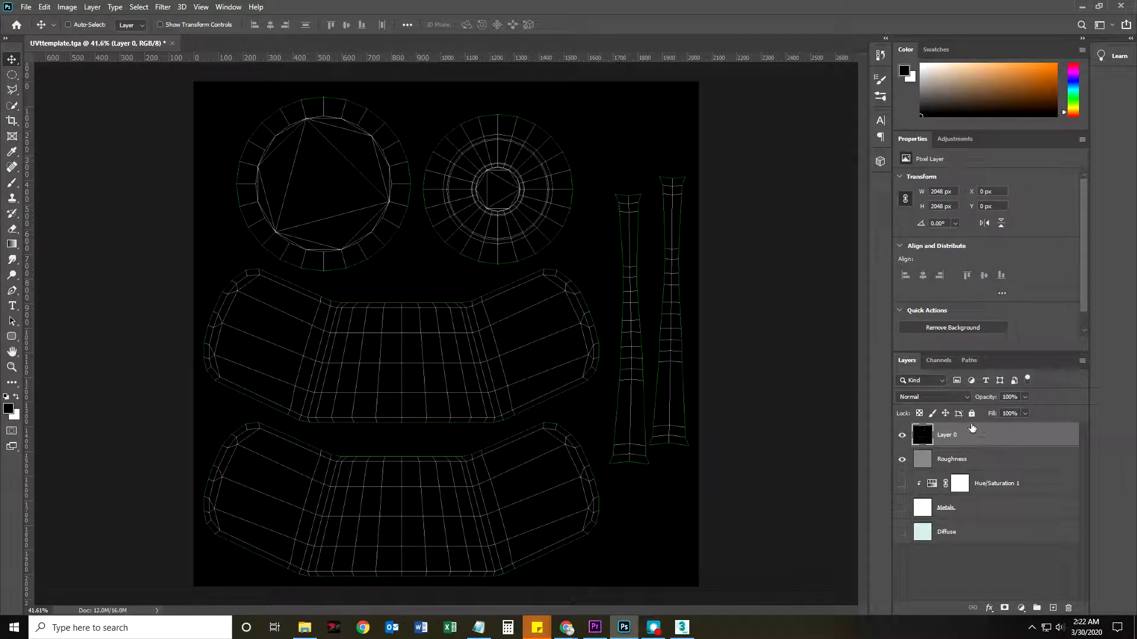
Step: Add an Invert adjustment above the UV template layer and clip it to that layer
left_click(953, 139)
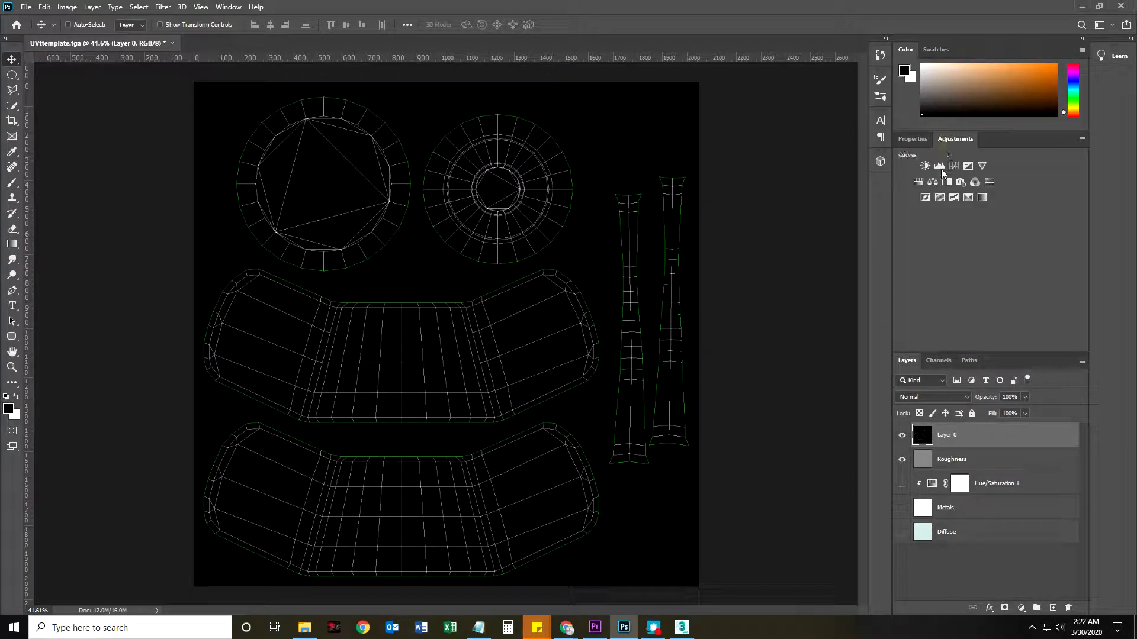
left_click(925, 198)
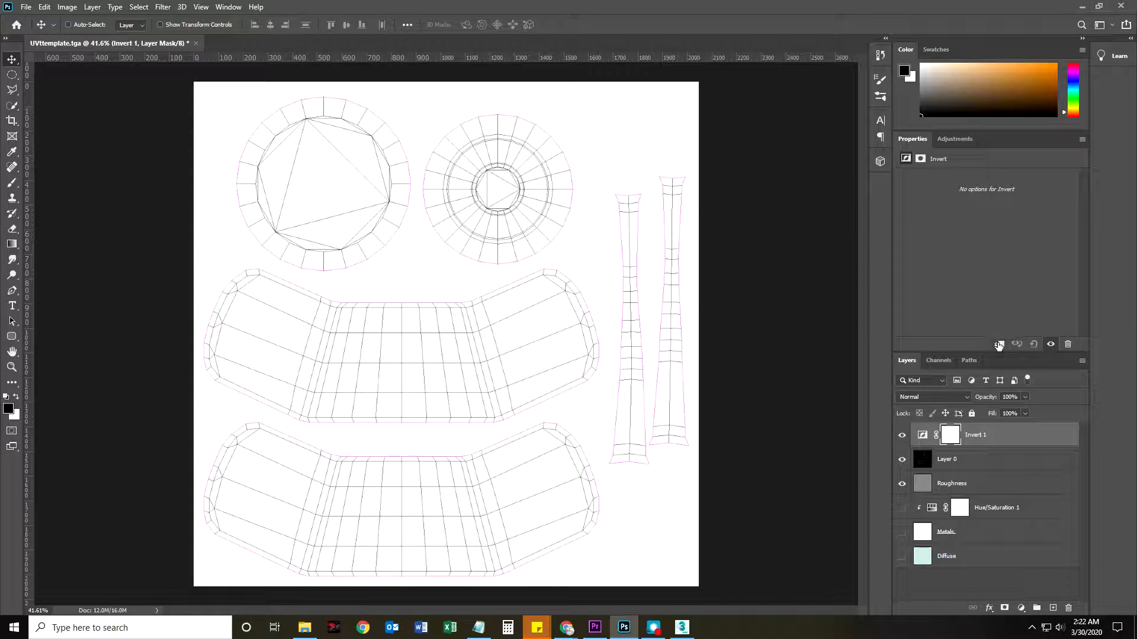
left_click(999, 344)
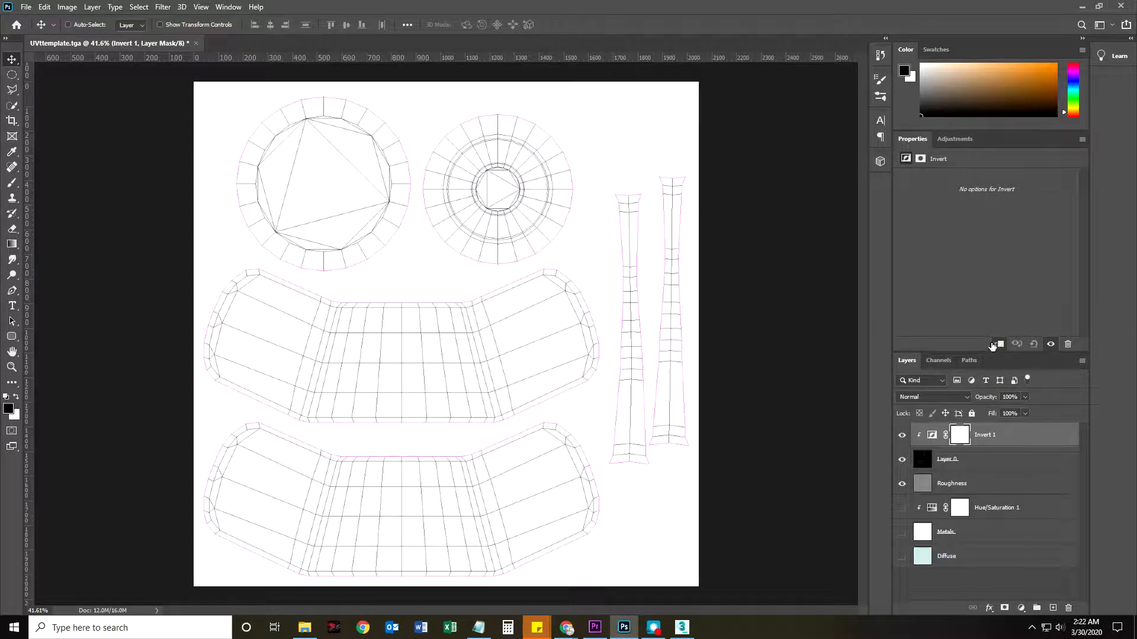
Step: Merge the Invert adjustment down into the UV template layer and check the result by toggling the layer's visibility
right_click(1010, 437)
left_click(1055, 442)
right_click(1014, 442)
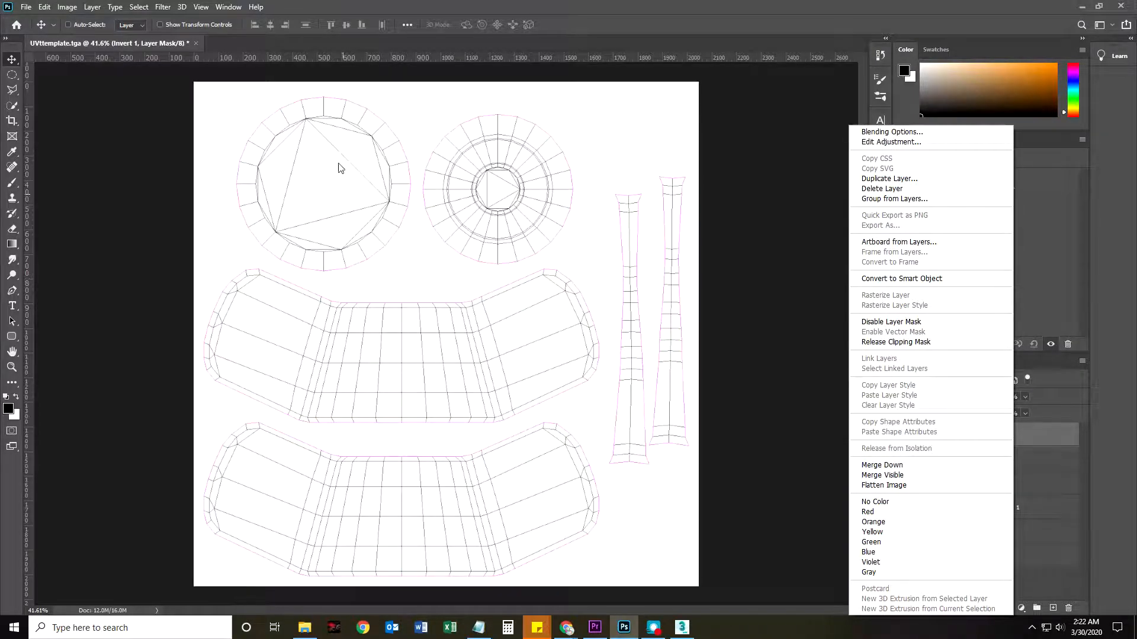
left_click(1073, 438)
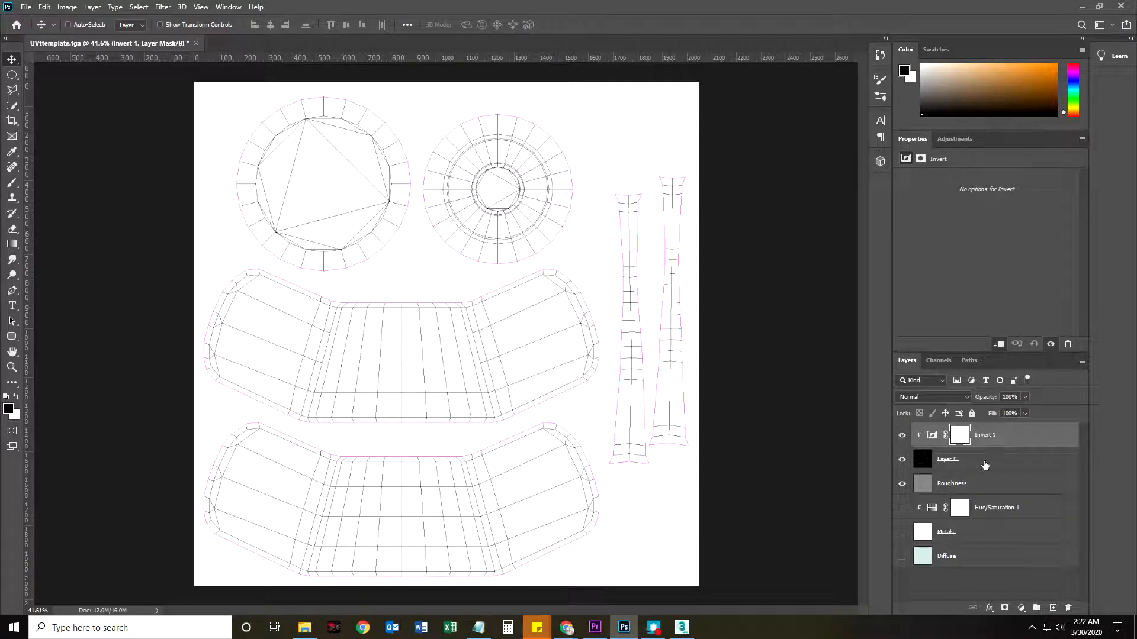
right_click(1031, 438)
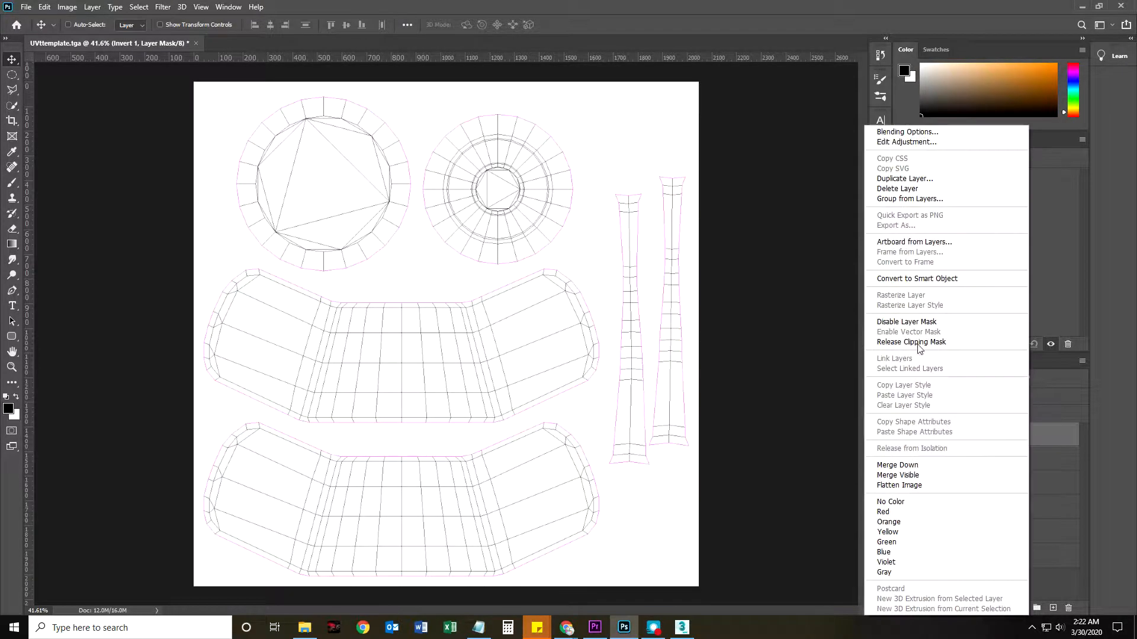
left_click(1073, 444)
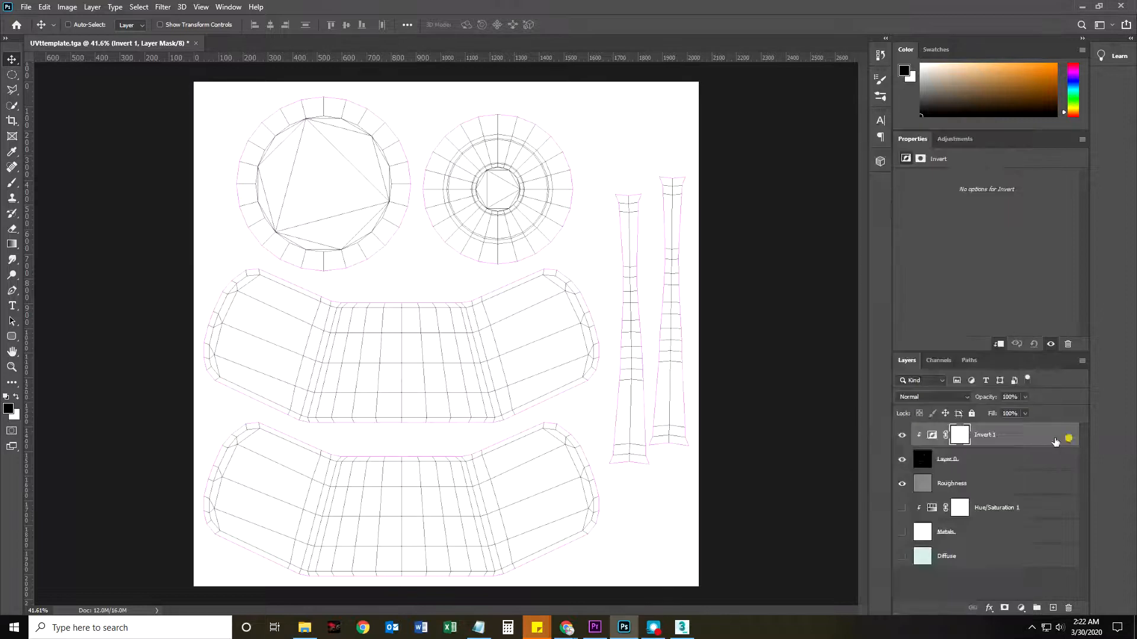
right_click(1026, 437)
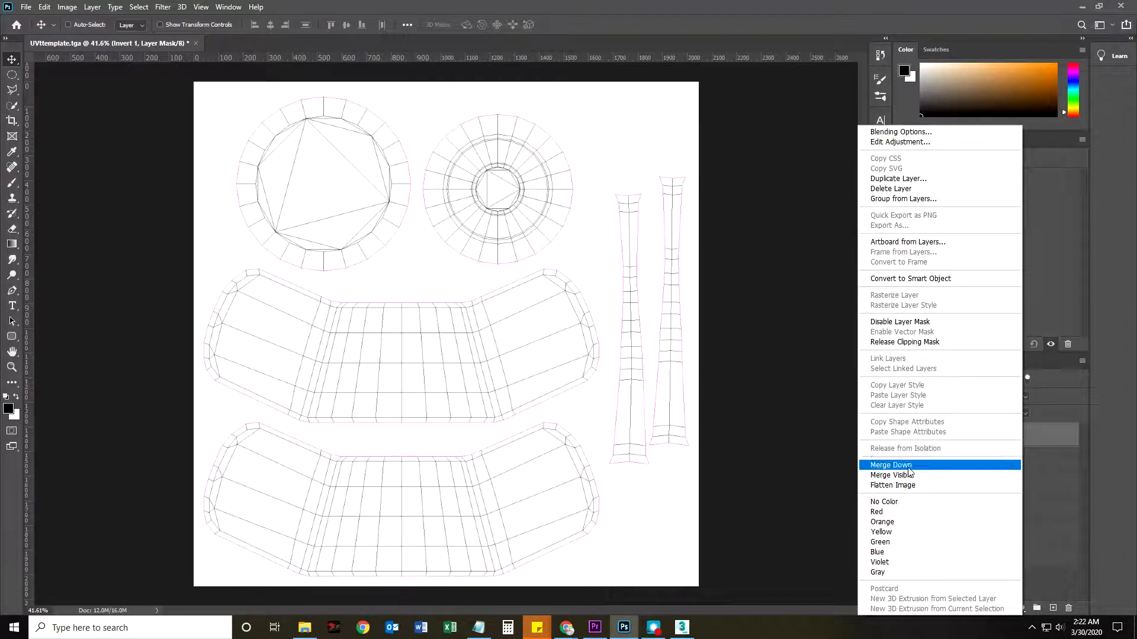
left_click(910, 467)
left_click(902, 437)
left_click(903, 437)
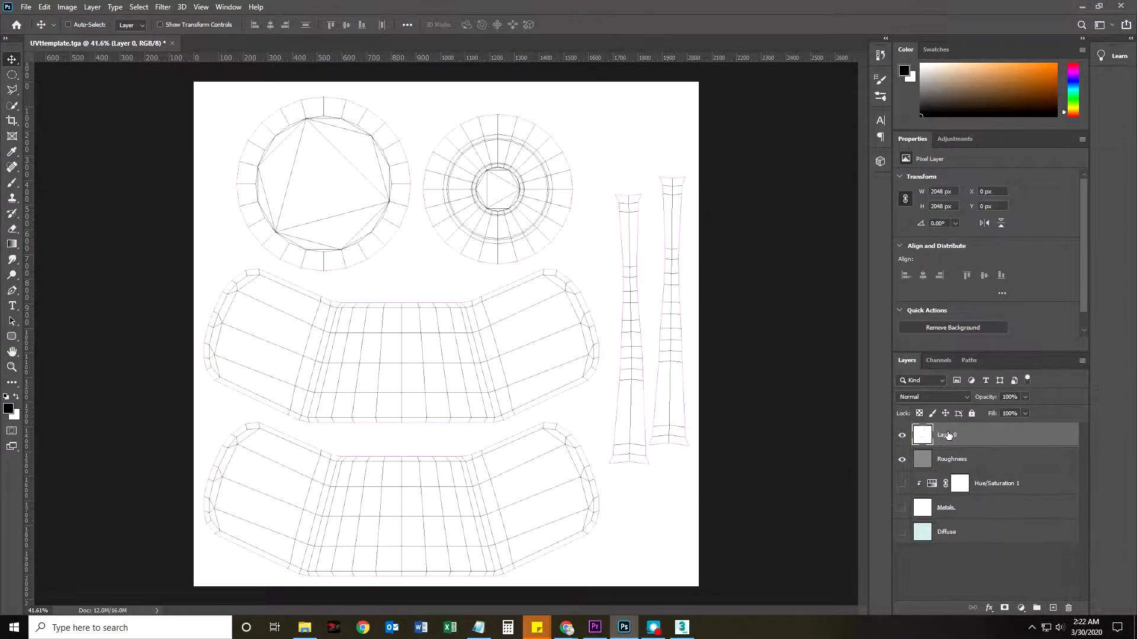
Step: Set the blending mode of the inverted UV template layer to Multiply
left_click(965, 401)
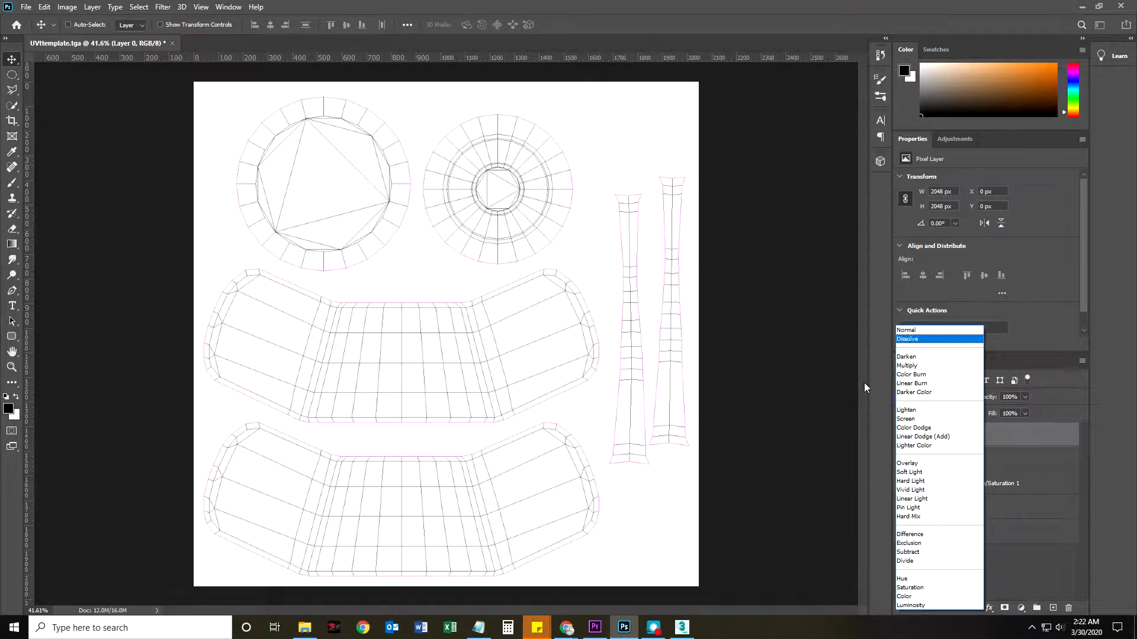
left_click(864, 388)
left_click(958, 405)
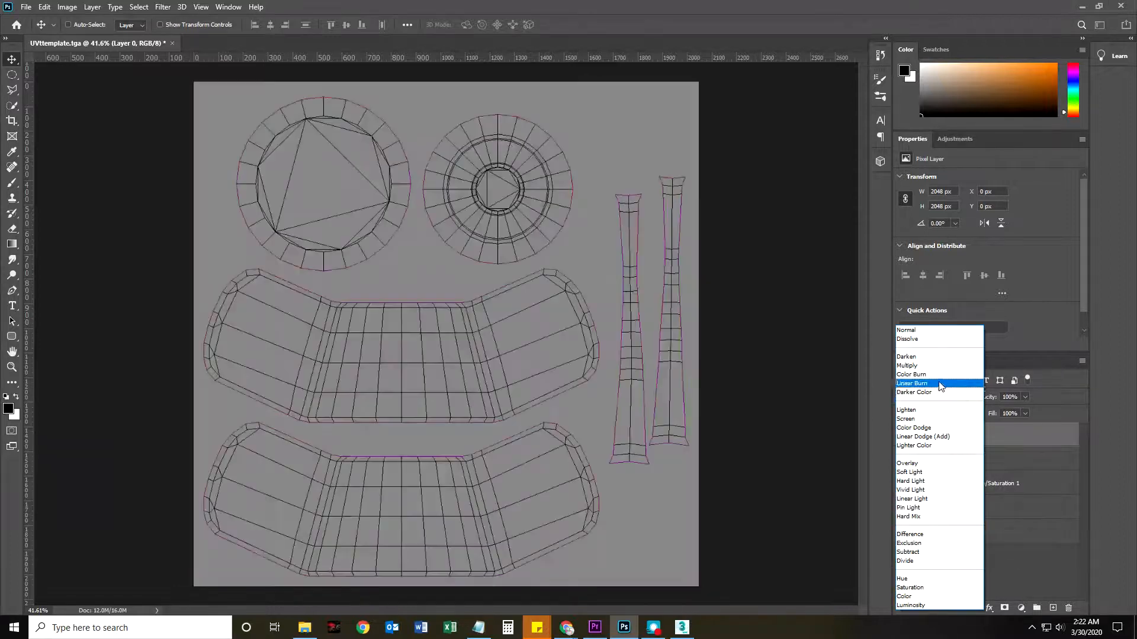
left_click(928, 368)
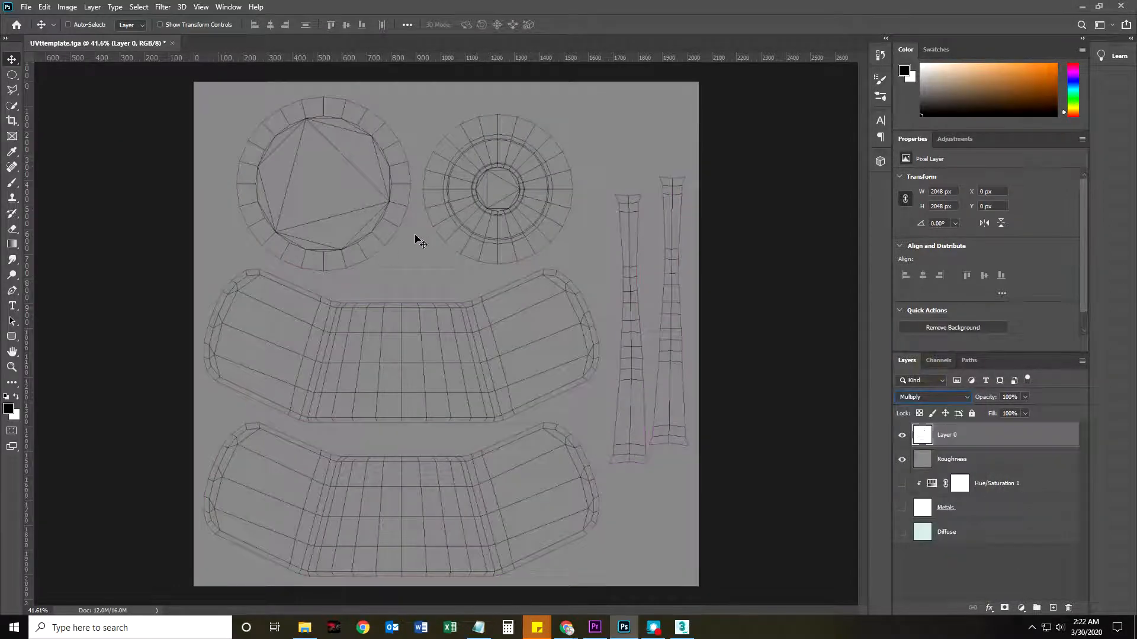
Step: On the Roughness layer, paint soft white borders along the outlines of both wing-shaped UV shells with a 150 px brush
left_click(904, 461)
left_click(950, 465)
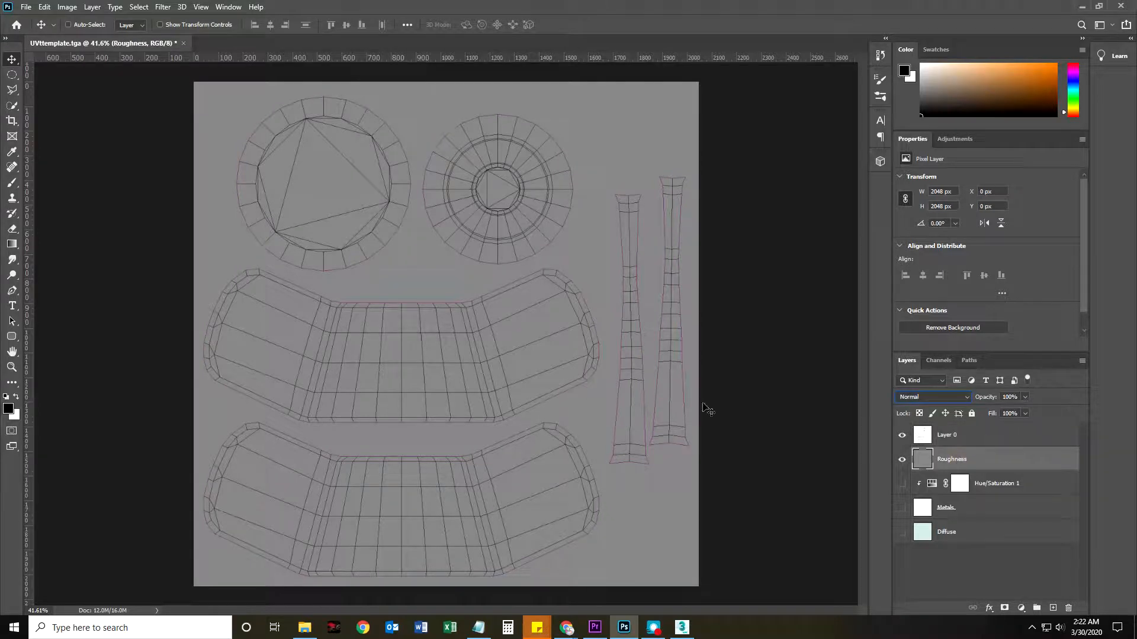
left_click(11, 183)
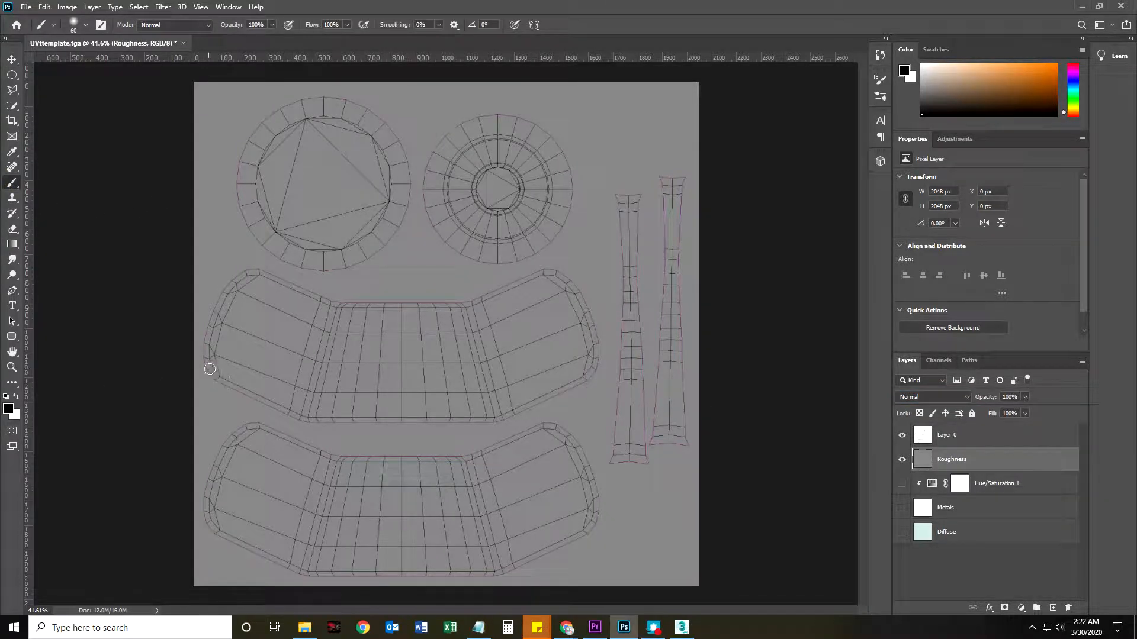
left_click(16, 397)
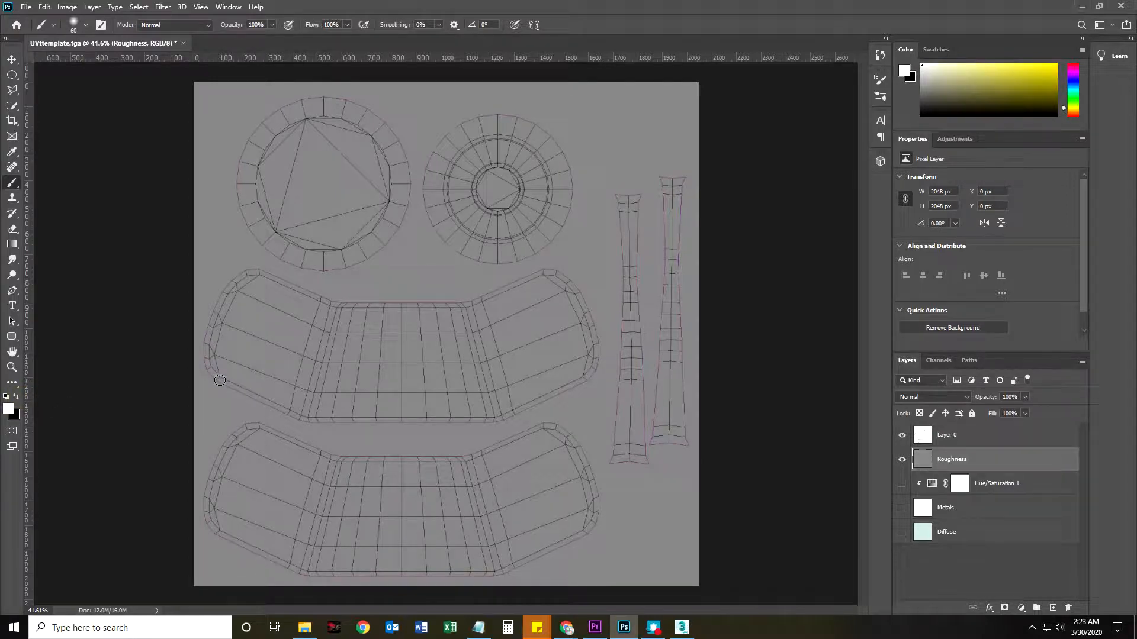
key("bracketright")
key("bracketright")
key("bracketright")
key("bracketright")
mouse_move(221, 380)
left_mouse_down()
mouse_move(318, 420)
mouse_move(469, 426)
mouse_move(569, 391)
mouse_move(598, 366)
mouse_move(570, 288)
mouse_move(530, 278)
mouse_move(468, 301)
mouse_move(358, 304)
mouse_move(244, 275)
mouse_move(225, 289)
mouse_move(200, 379)
left_mouse_up()
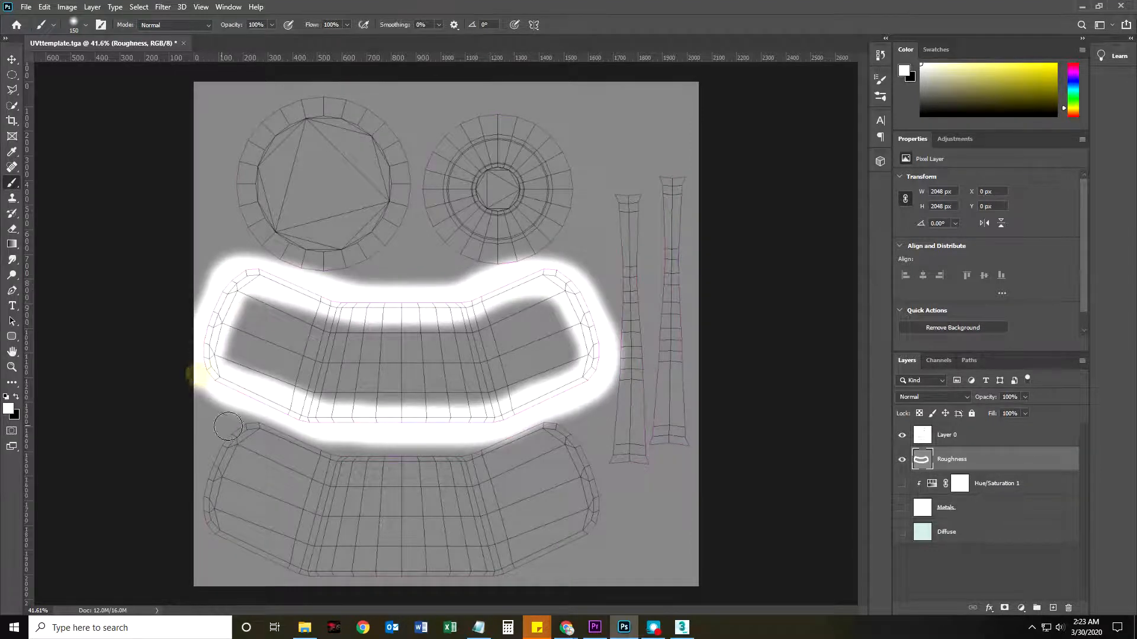
mouse_move(252, 431)
left_mouse_down()
mouse_move(231, 453)
mouse_move(211, 524)
mouse_move(274, 559)
mouse_move(417, 575)
mouse_move(533, 566)
mouse_move(581, 526)
mouse_move(592, 482)
mouse_move(552, 433)
mouse_move(424, 457)
mouse_move(314, 454)
mouse_move(226, 424)
left_mouse_up()
Step: Paint soft white rings over the outer edges of the two circular UV shells on the Roughness layer
key("bracketleft")
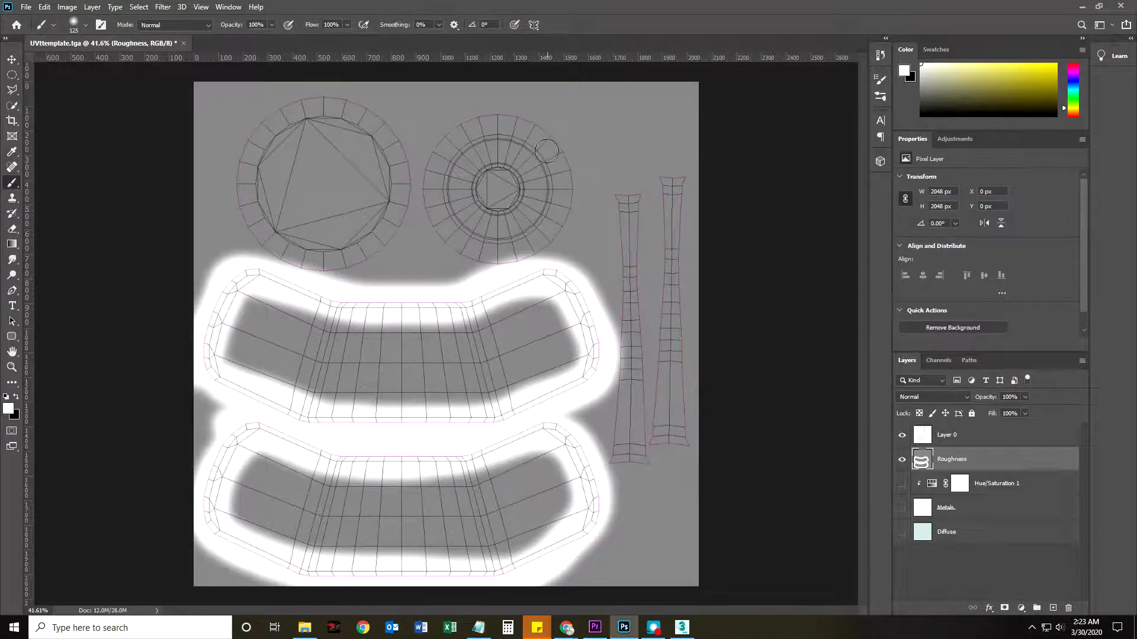
key("bracketright")
mouse_move(570, 226)
left_mouse_down()
mouse_move(568, 191)
mouse_move(507, 107)
mouse_move(450, 123)
mouse_move(420, 176)
mouse_move(472, 258)
mouse_move(560, 249)
left_mouse_up()
mouse_move(367, 259)
left_mouse_down()
mouse_move(405, 185)
mouse_move(389, 127)
mouse_move(347, 104)
mouse_move(300, 101)
mouse_move(267, 118)
mouse_move(234, 179)
mouse_move(259, 241)
mouse_move(302, 265)
mouse_move(346, 270)
mouse_move(380, 260)
mouse_move(409, 253)
left_mouse_up()
Step: Paint white borders along the edges of the two narrow strip UV shells with a 60 px brush
key("bracketleft")
key("bracketleft")
key("bracketleft")
mouse_move(613, 195)
left_mouse_down()
mouse_move(622, 351)
mouse_move(611, 470)
mouse_move(645, 468)
mouse_move(648, 453)
mouse_move(644, 187)
mouse_move(621, 194)
mouse_move(649, 177)
mouse_move(688, 175)
mouse_move(677, 303)
mouse_move(686, 451)
mouse_move(653, 450)
mouse_move(666, 169)
left_mouse_up()
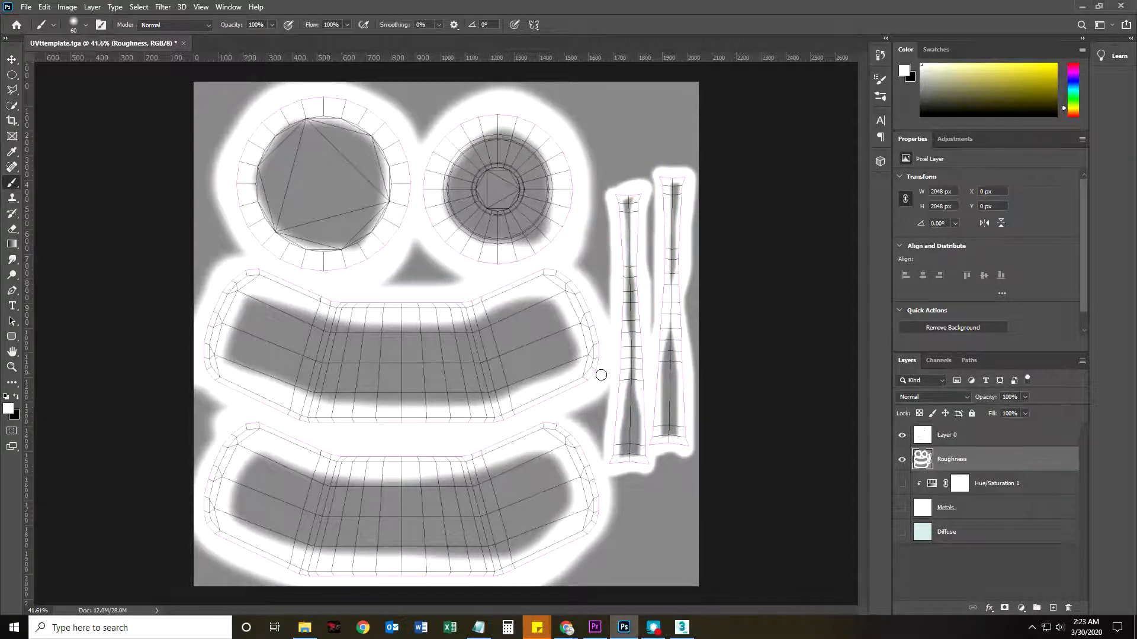
Step: Hide the UV template layer and examine the painted roughness map on its own
scroll(577, 422, "down", 3)
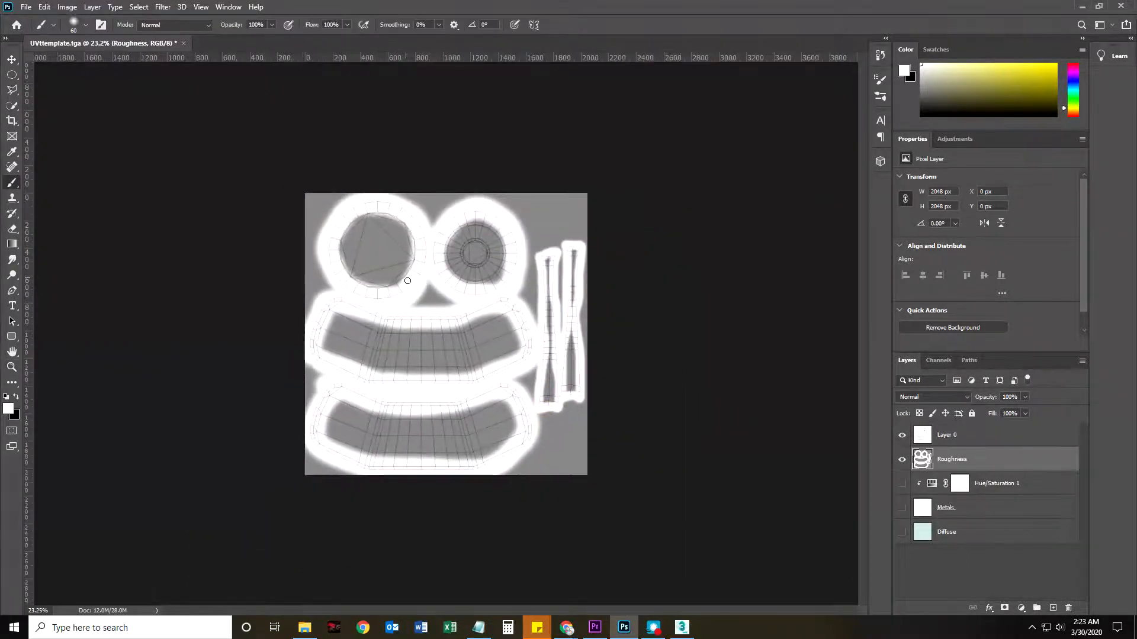
scroll(423, 427, "up", 4)
scroll(444, 376, "down", 2)
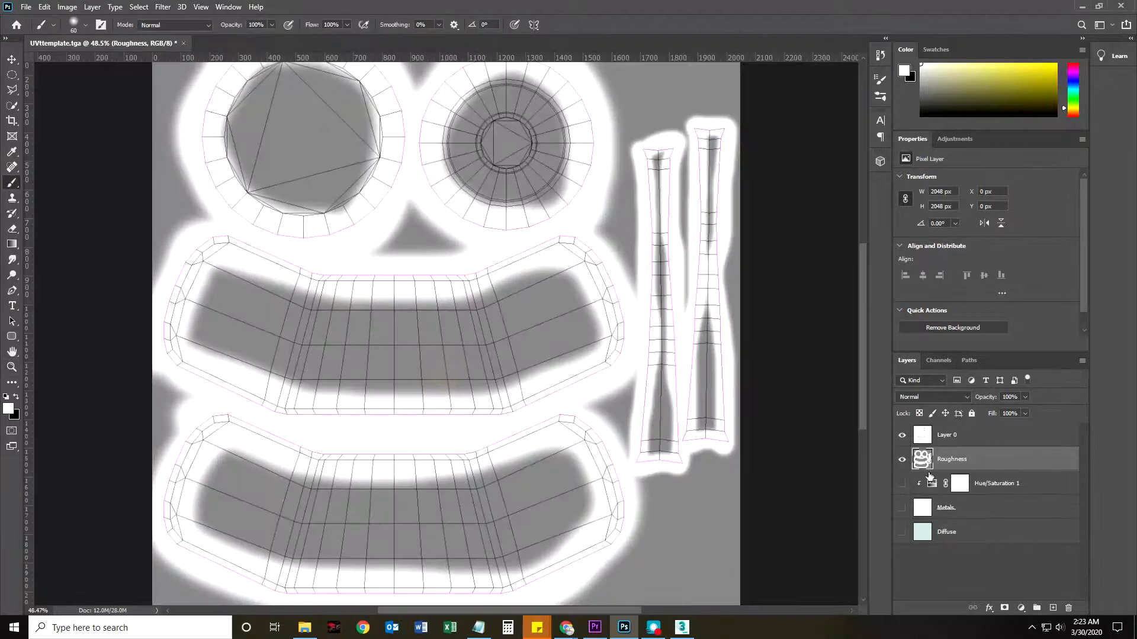
left_click(901, 439)
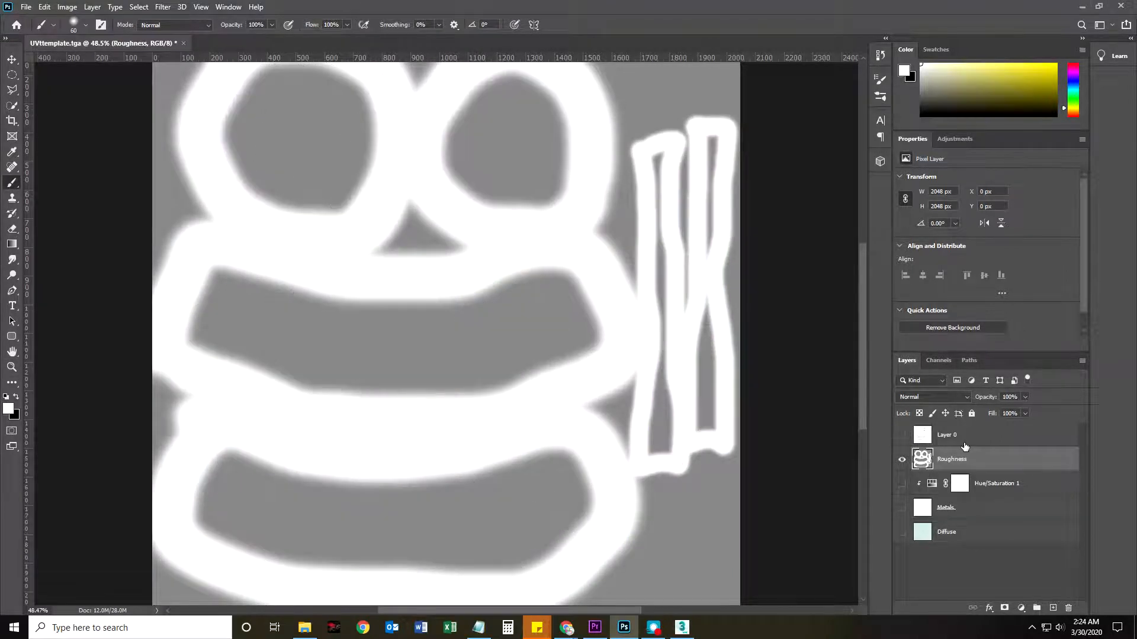
left_click(959, 437)
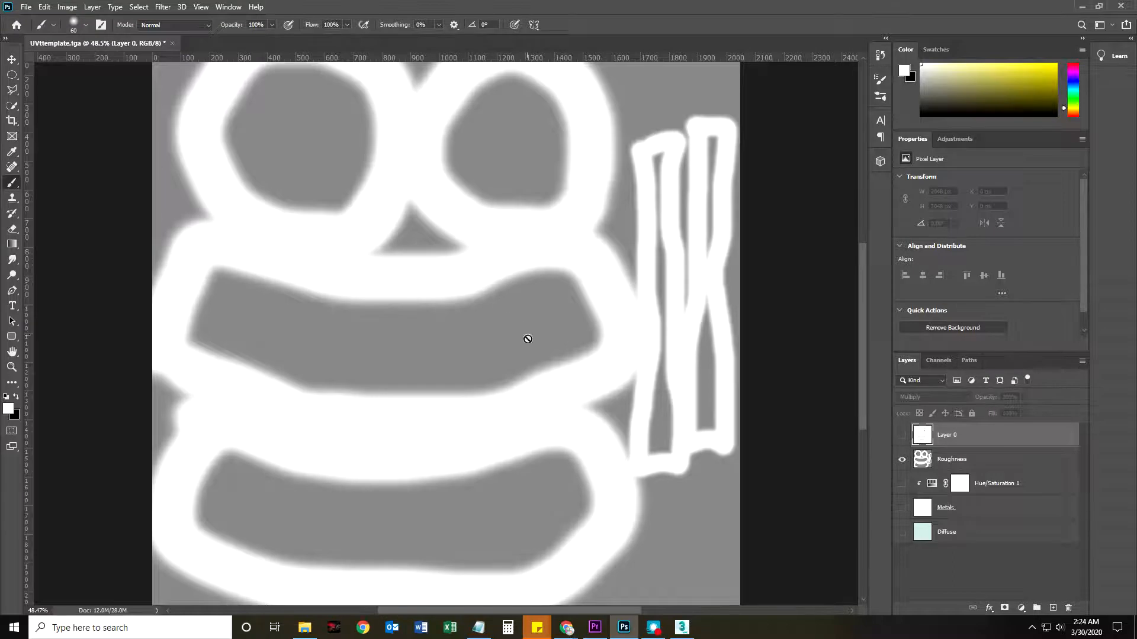
scroll(527, 339, "down", 4)
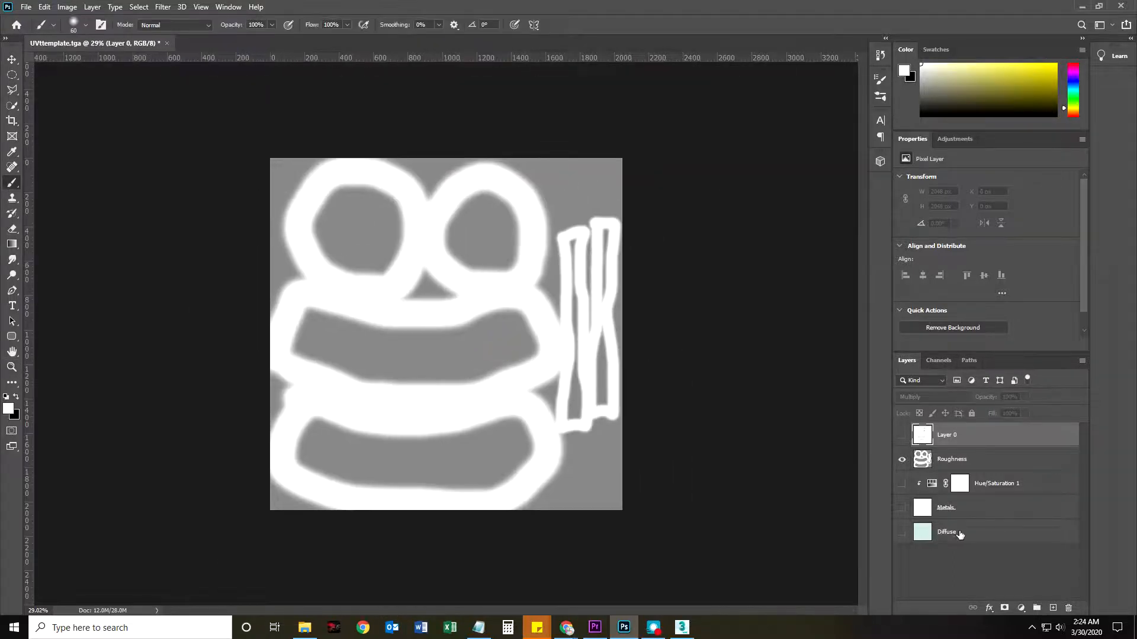
left_click(960, 535)
left_click(971, 507)
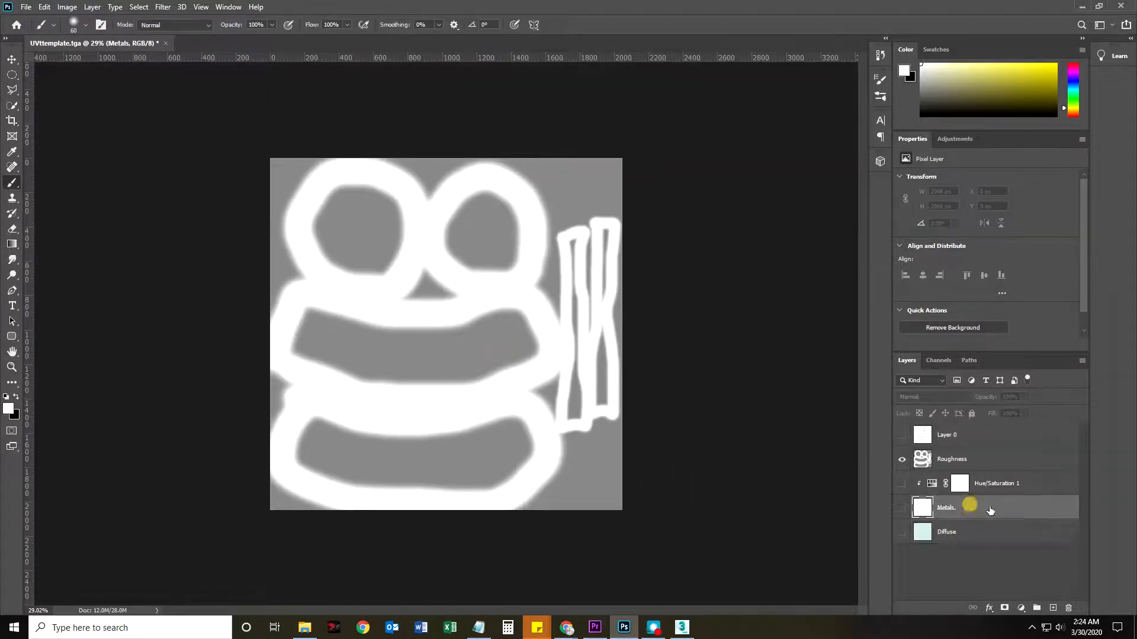
Step: Add a new empty layer directly above the Roughness layer
left_click(993, 460)
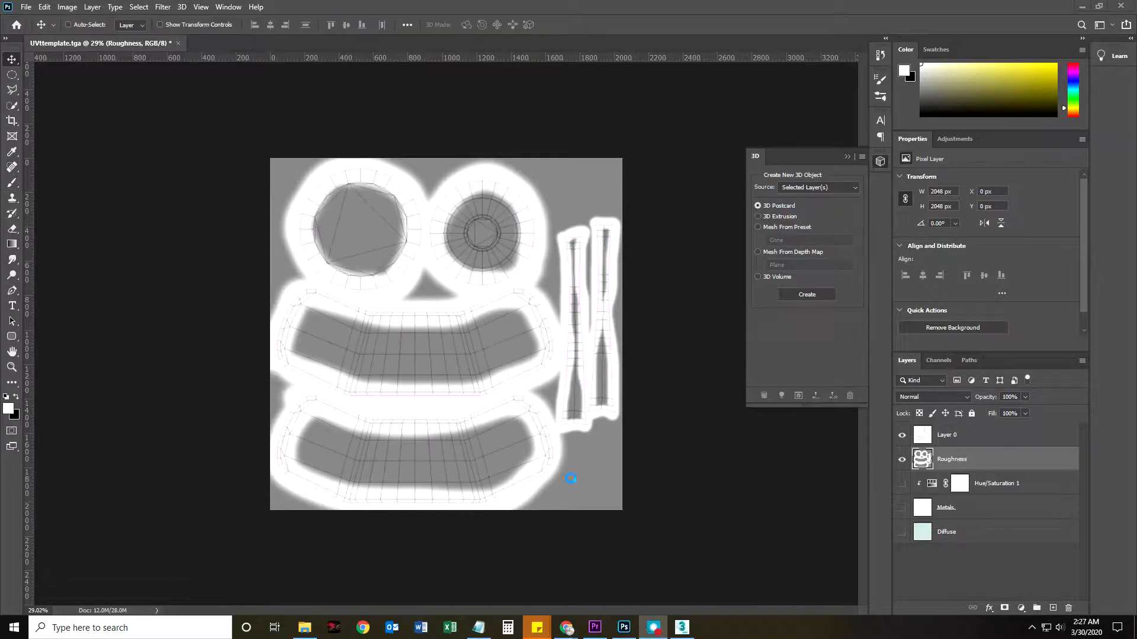
left_click(1055, 611)
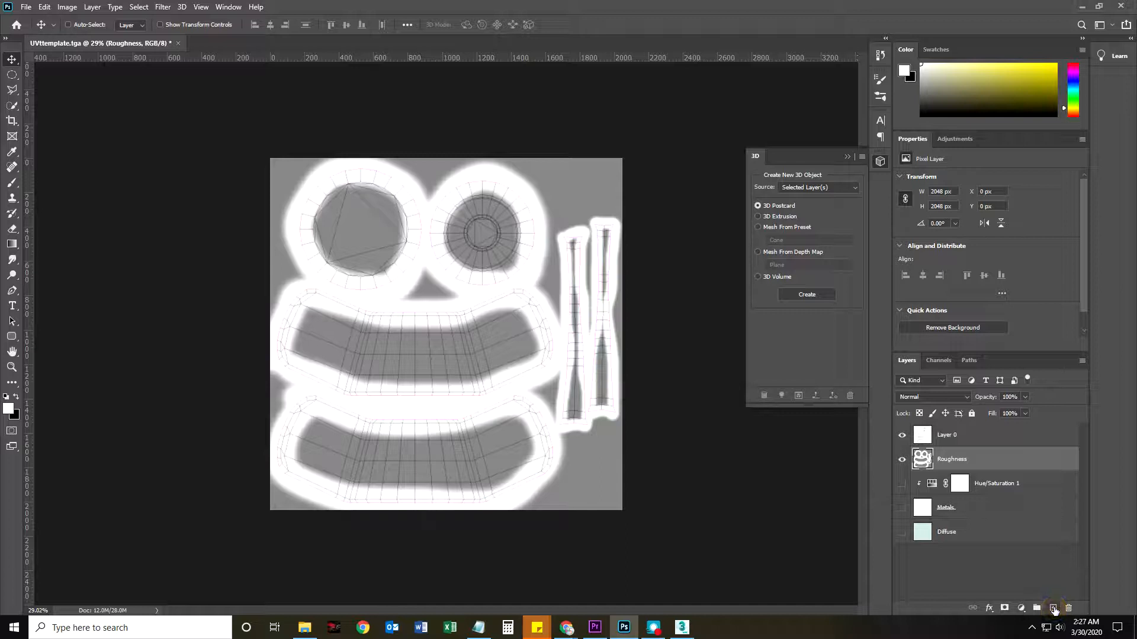
left_click(1053, 608)
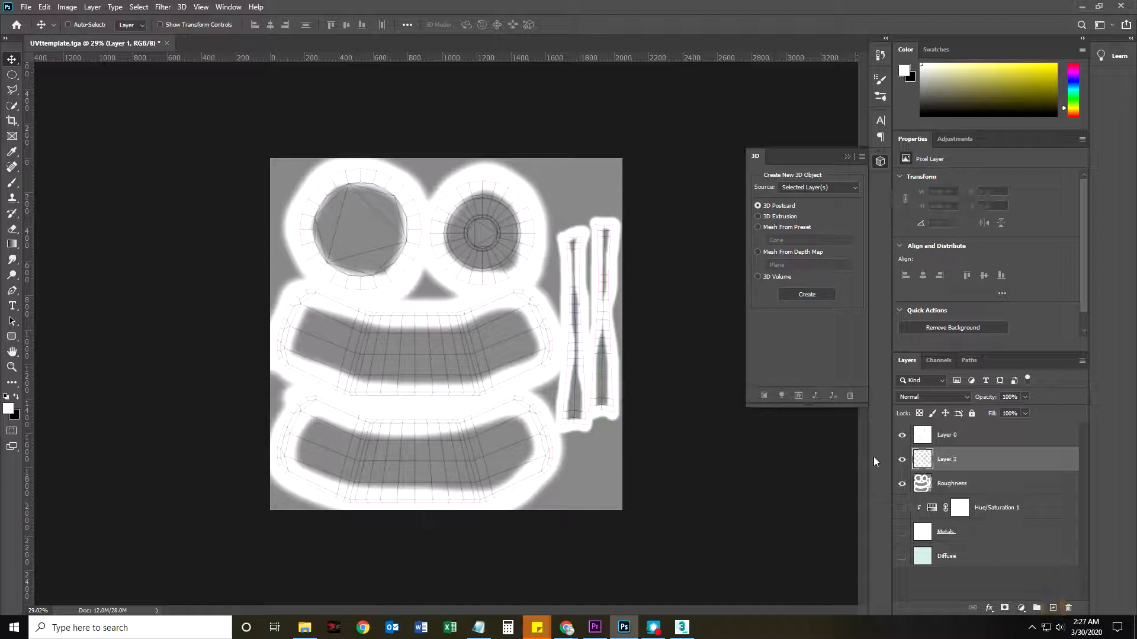
Step: Rename the new empty layer as Normals and toggle the UV template layer's visibility
double_click(948, 460)
type("Normals")
key("Return")
left_click(900, 437)
left_click(902, 437)
left_click(901, 437)
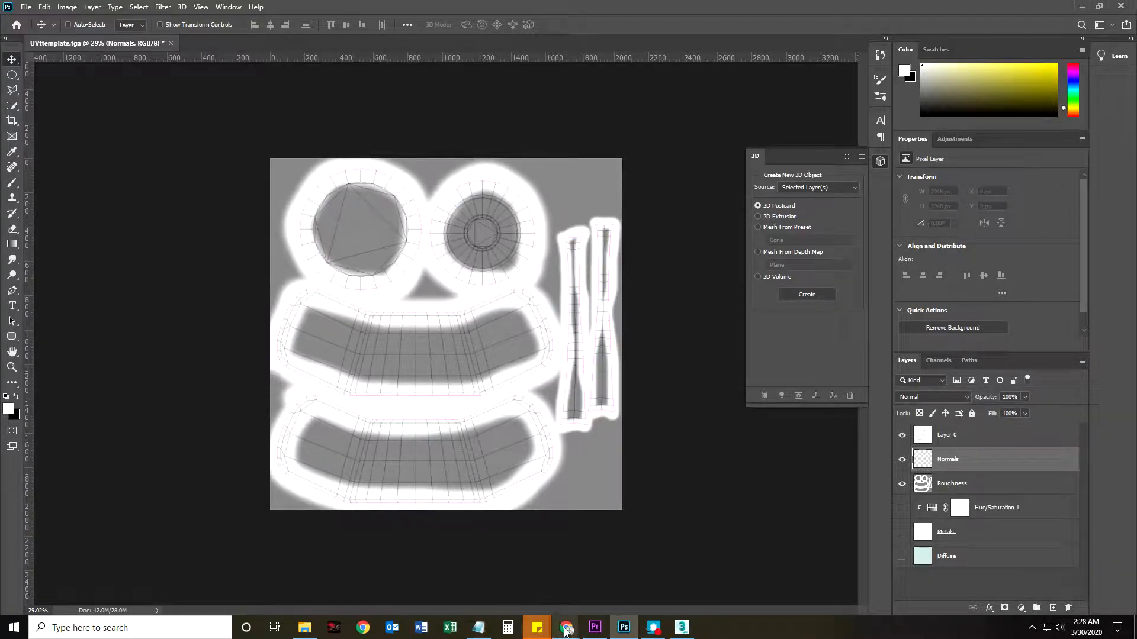
Step: Check the wing nut reference photo in Chrome, return to Photoshop and render Clouds on the Normals layer
mouse_move(567, 628)
left_click(715, 596)
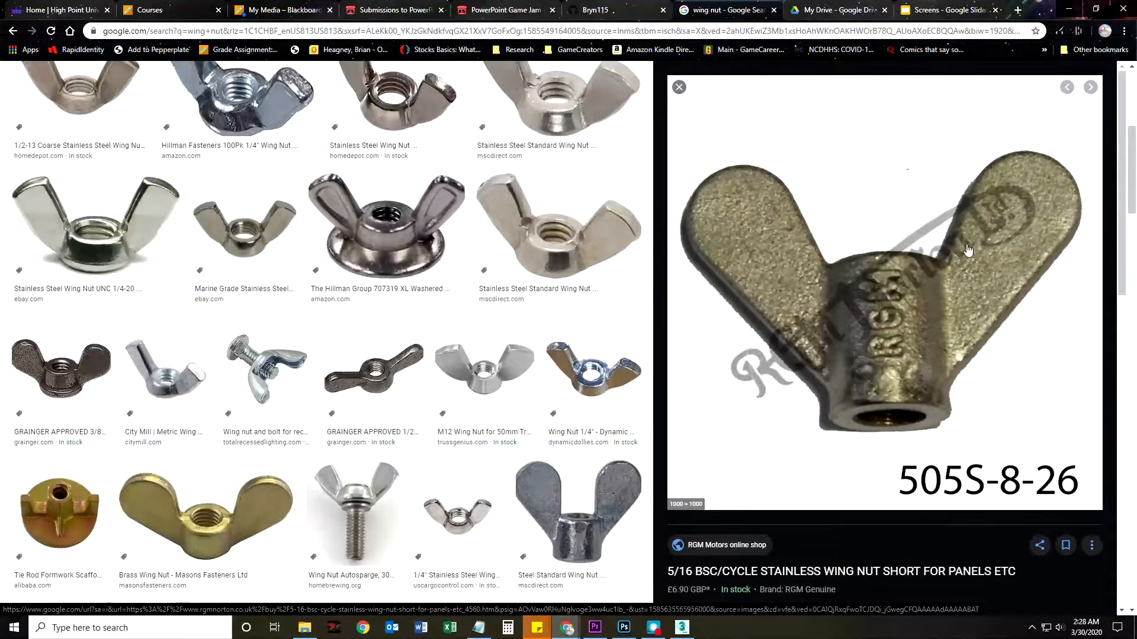
left_click(681, 628)
left_click(624, 628)
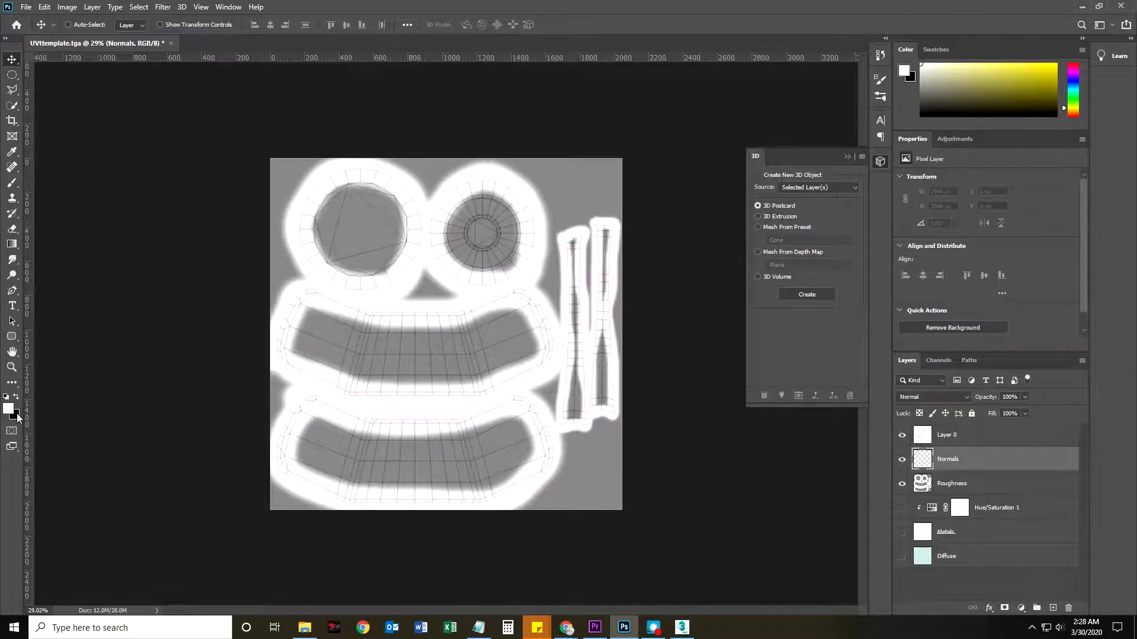
left_click(201, 8)
mouse_move(161, 9)
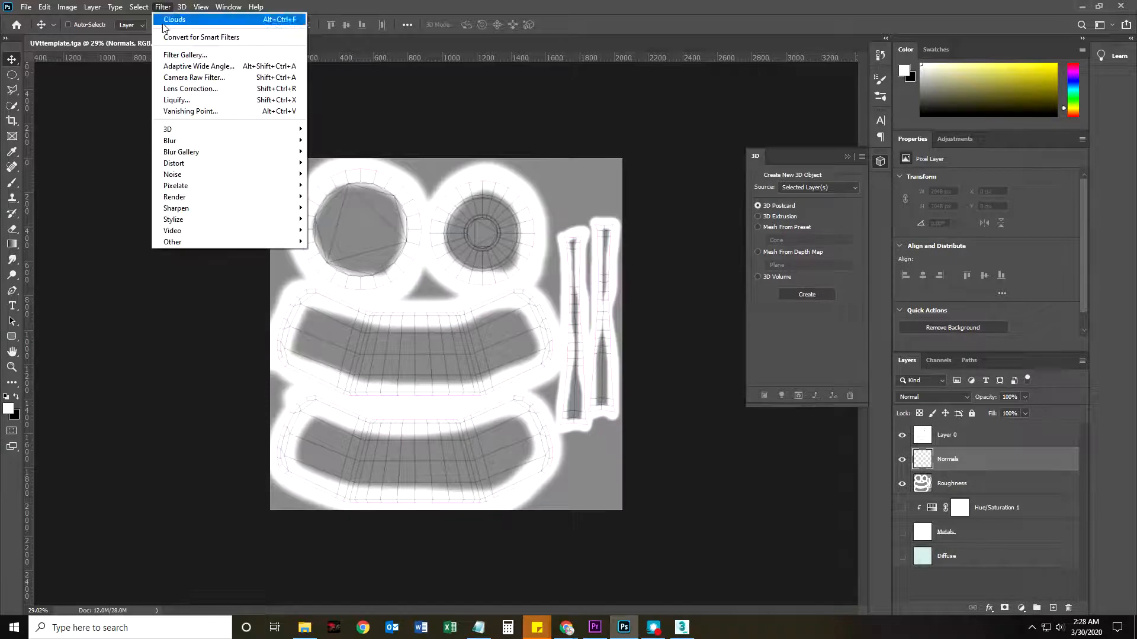
mouse_move(201, 199)
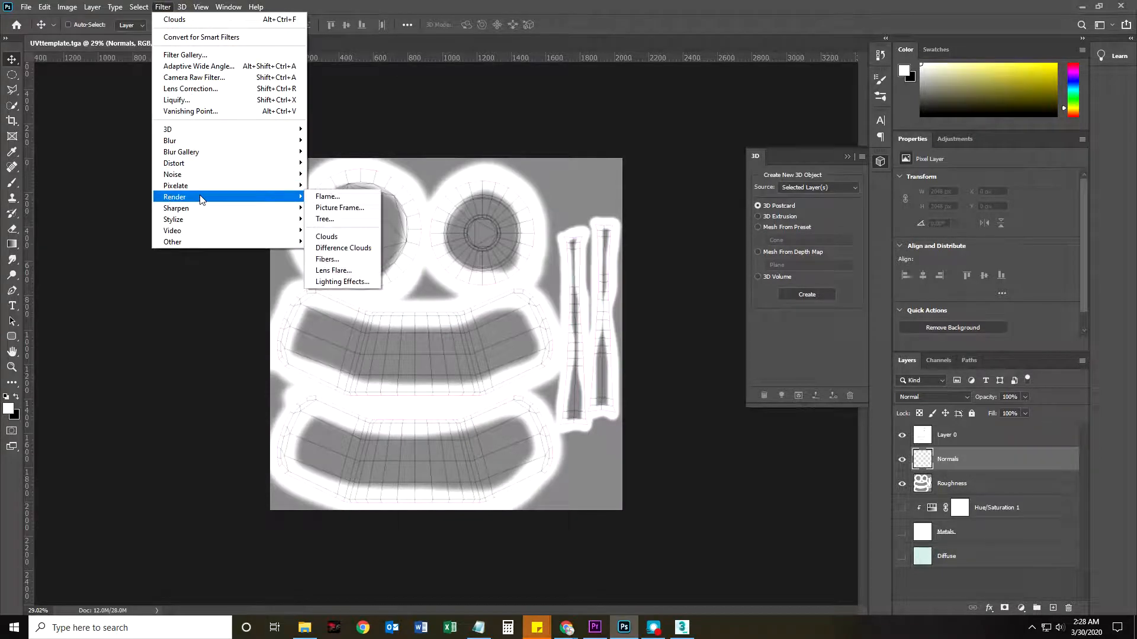
left_click(329, 237)
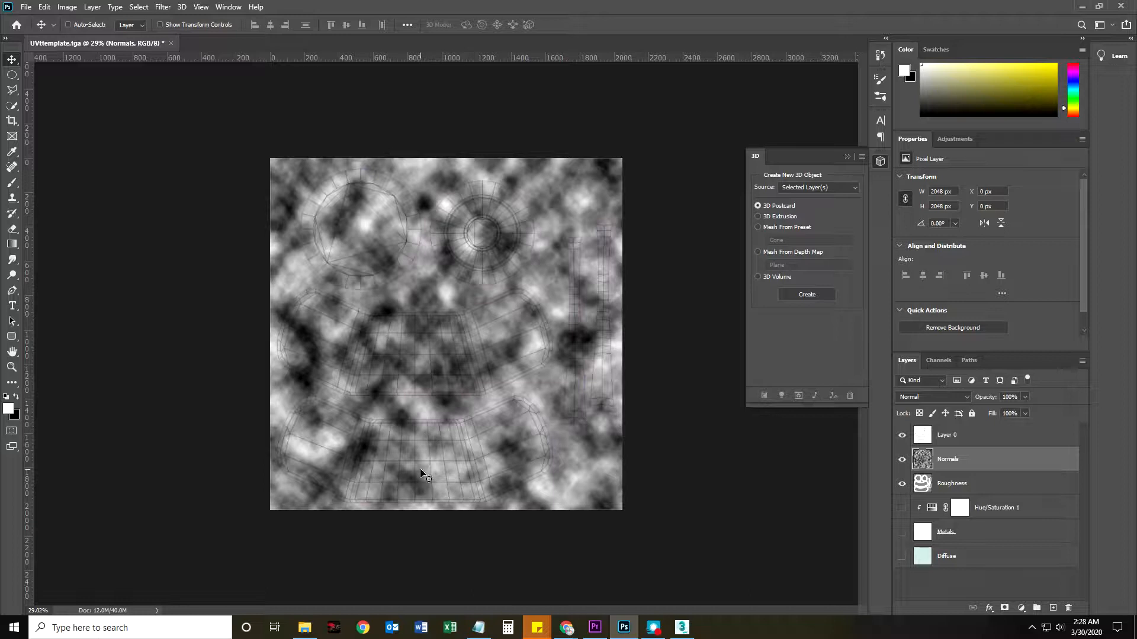
Step: Add the white text BCH in Impact at 200 pt over the upper wing-shaped UV shell
left_click(11, 305)
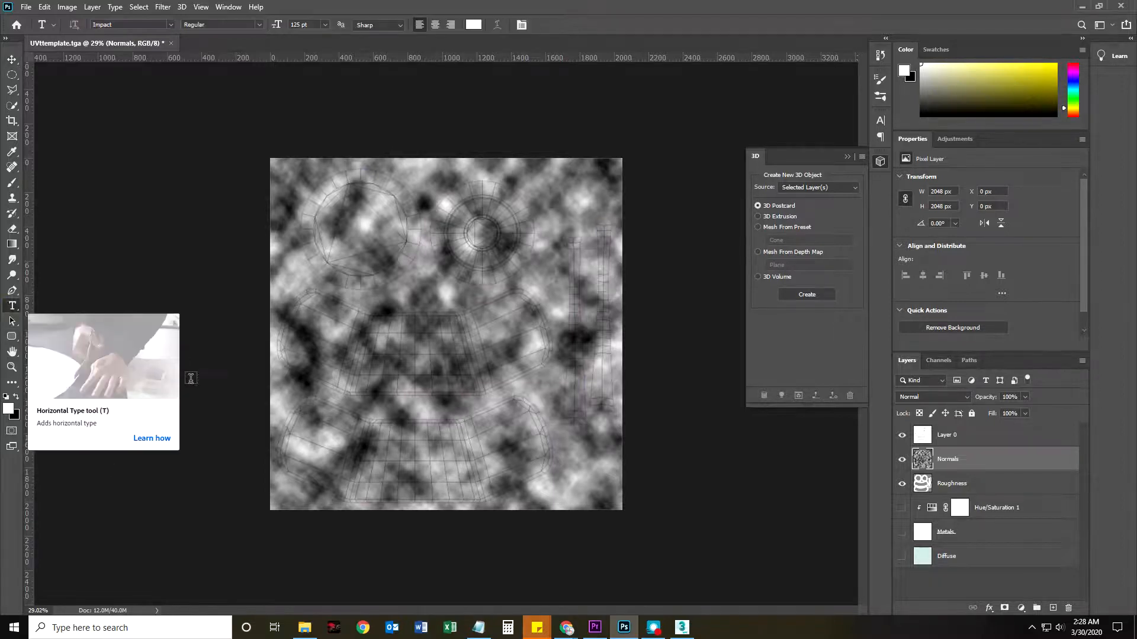
left_click_drag(355, 334, 500, 408)
type("BCH")
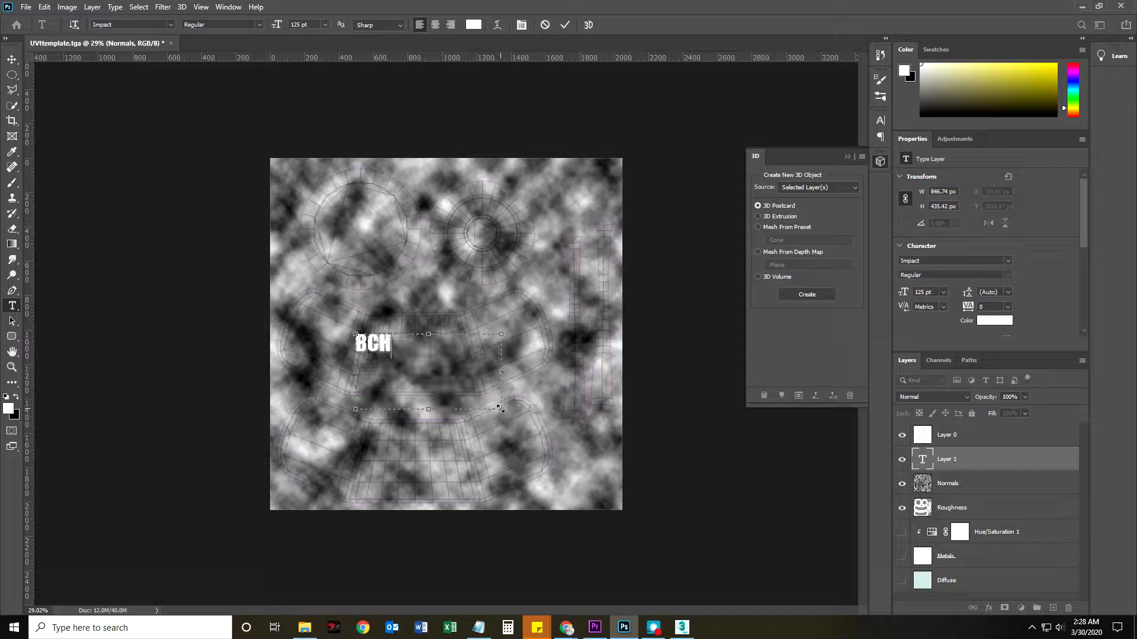
left_click_drag(395, 339, 341, 342)
left_click(297, 25)
left_click(277, 26)
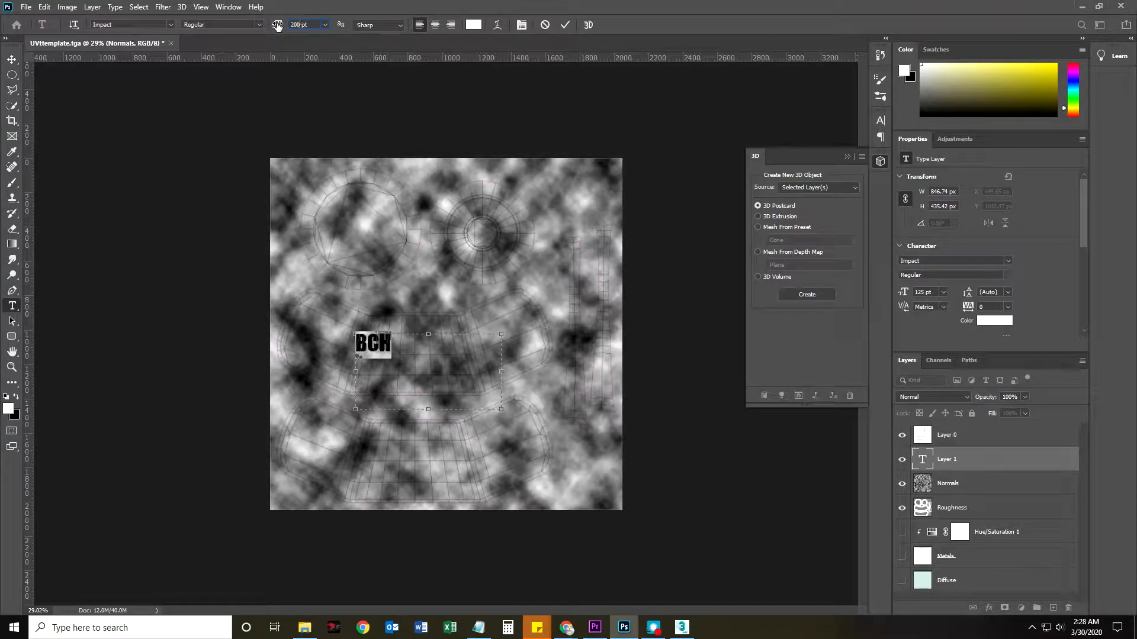
type("200")
key("Return")
left_click(12, 58)
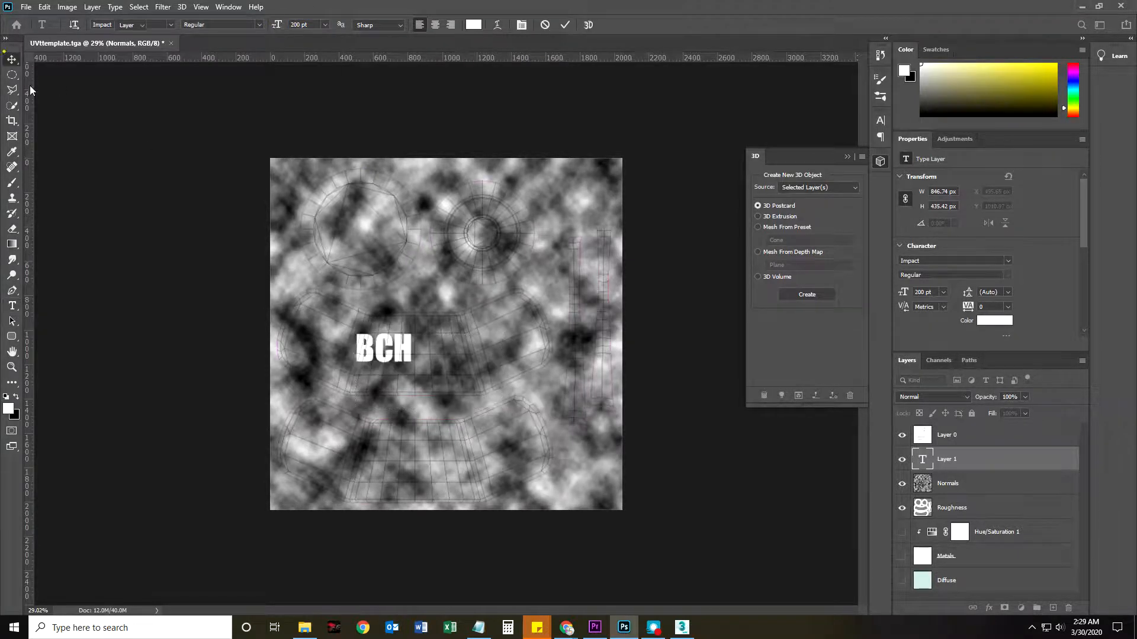
Step: Centre the BCH text on the upper wing-shaped UV shell and place a duplicate directly below on the lower shell
left_click_drag(394, 357, 421, 369)
key("Up")
key("Up")
key("Up")
key("Up")
key("Up")
key("Up")
key("Up")
key("Up")
key("Up")
key("Up")
key("Up")
key("Up")
key("Up")
key("Up")
key("Up")
key("Up")
key("Up")
key("Right")
key("Right")
key("Right")
key("Right")
key("Right")
key("Right")
key("Right")
key("Right")
key("Right")
key("Up")
key("Up")
key("Up")
key("Up")
key("Up")
key("Up")
key("Up")
key("Up")
key("Up")
key("Up")
key("Up")
key("Left")
key("Left")
key("Left")
key("Left")
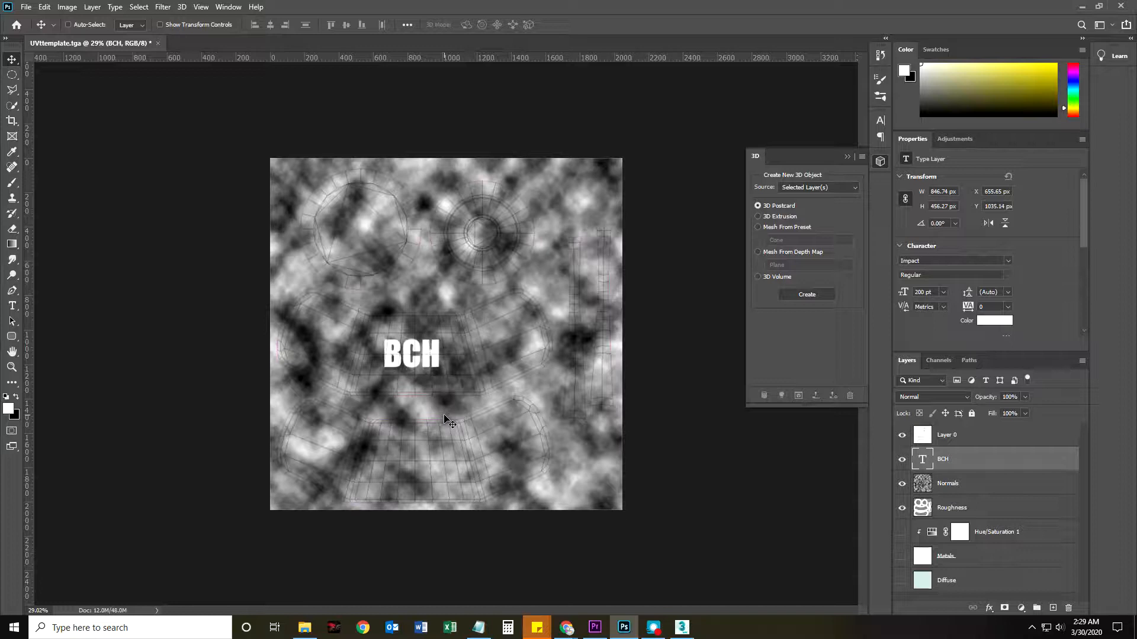
left_click_drag(433, 358, 433, 466)
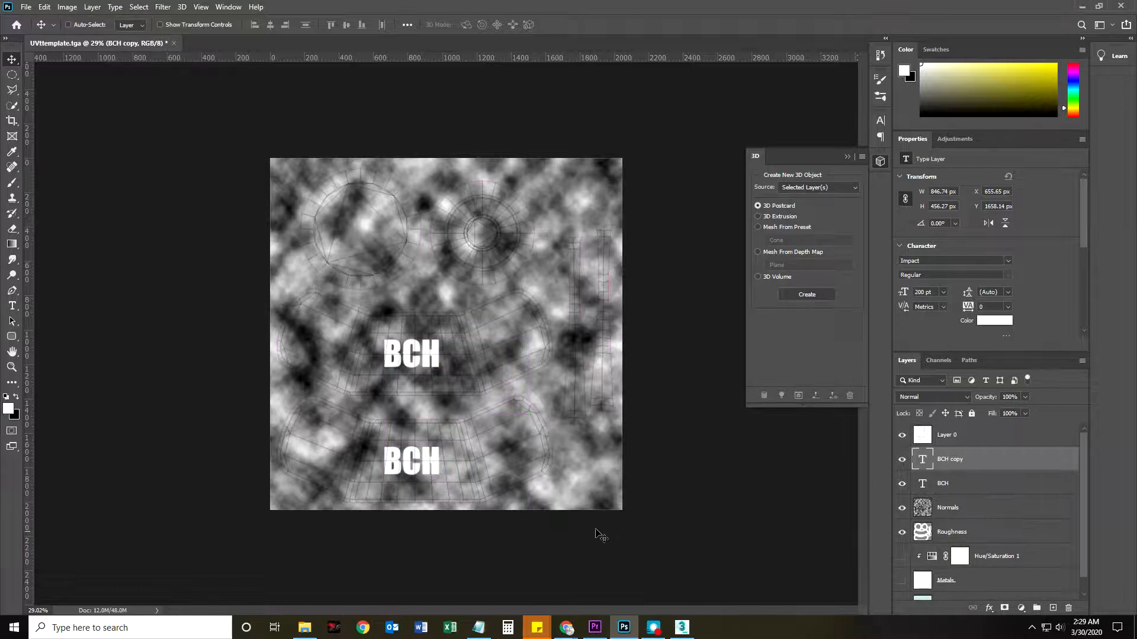
left_click(974, 486)
left_click(975, 462)
left_click(969, 510, "shift")
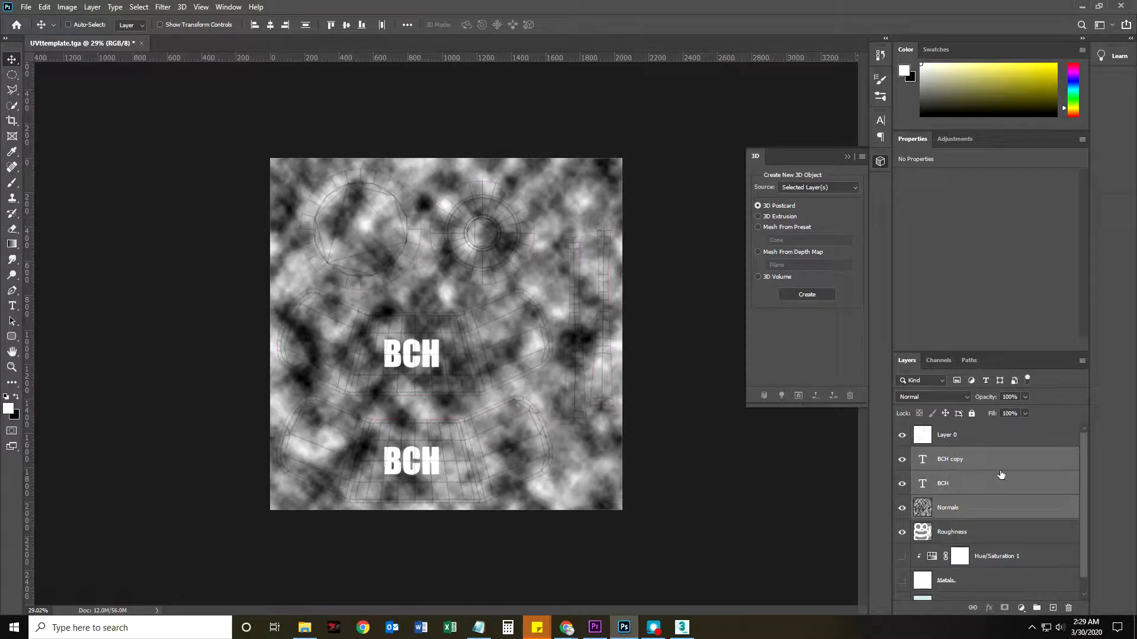
Step: Save the document as Maps in Photoshop format inside a new Maps folder within the WingNut folder
left_click(26, 7)
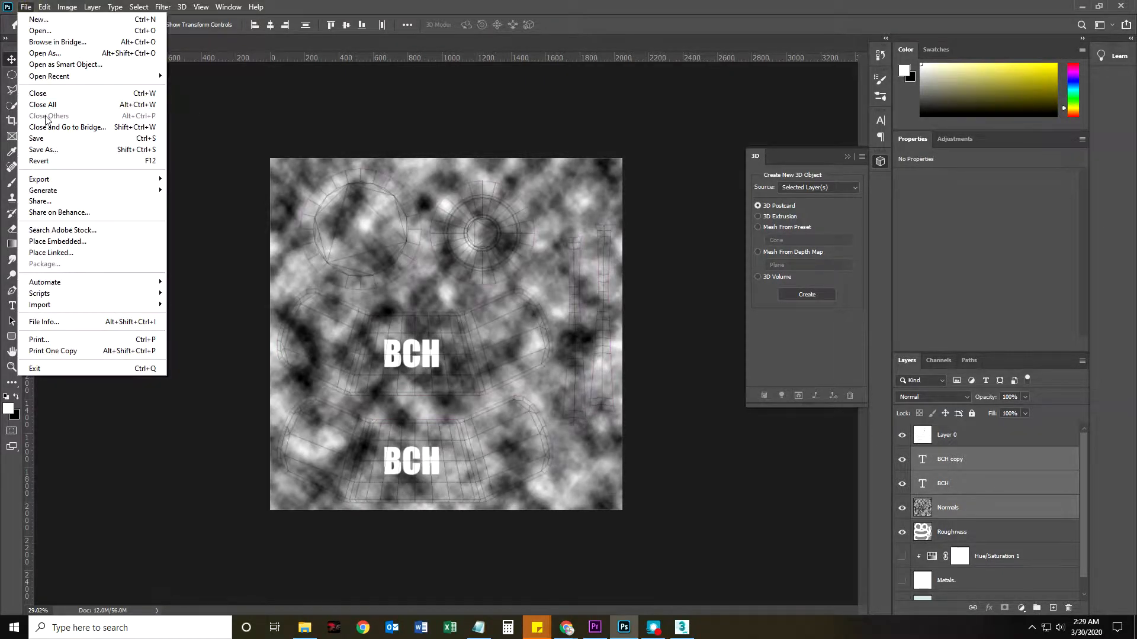
left_click(49, 149)
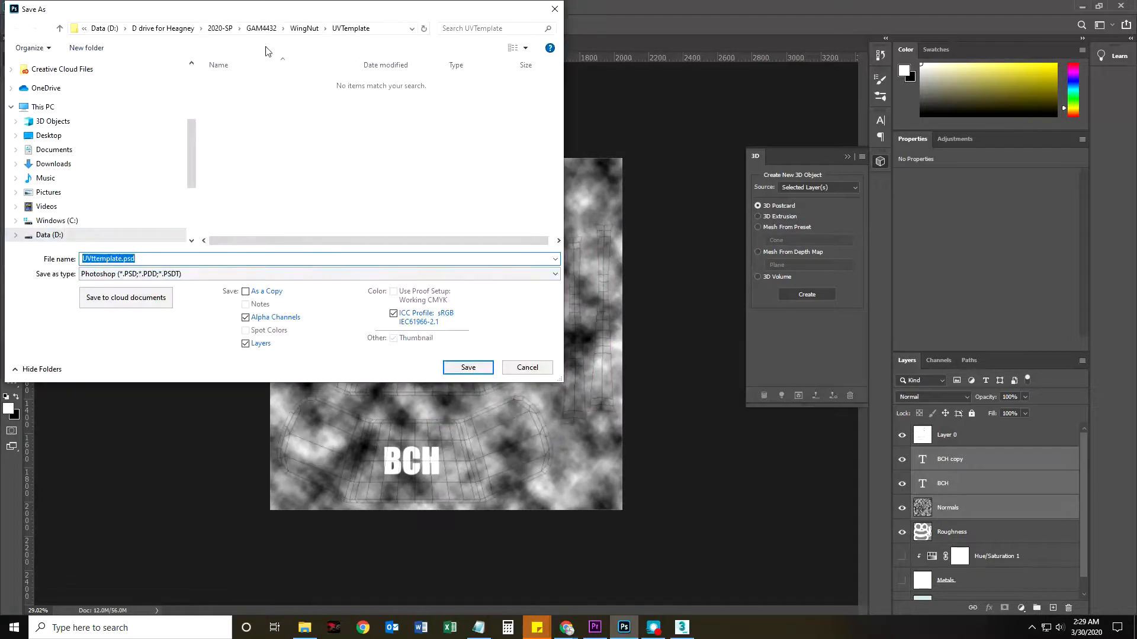
left_click(303, 30)
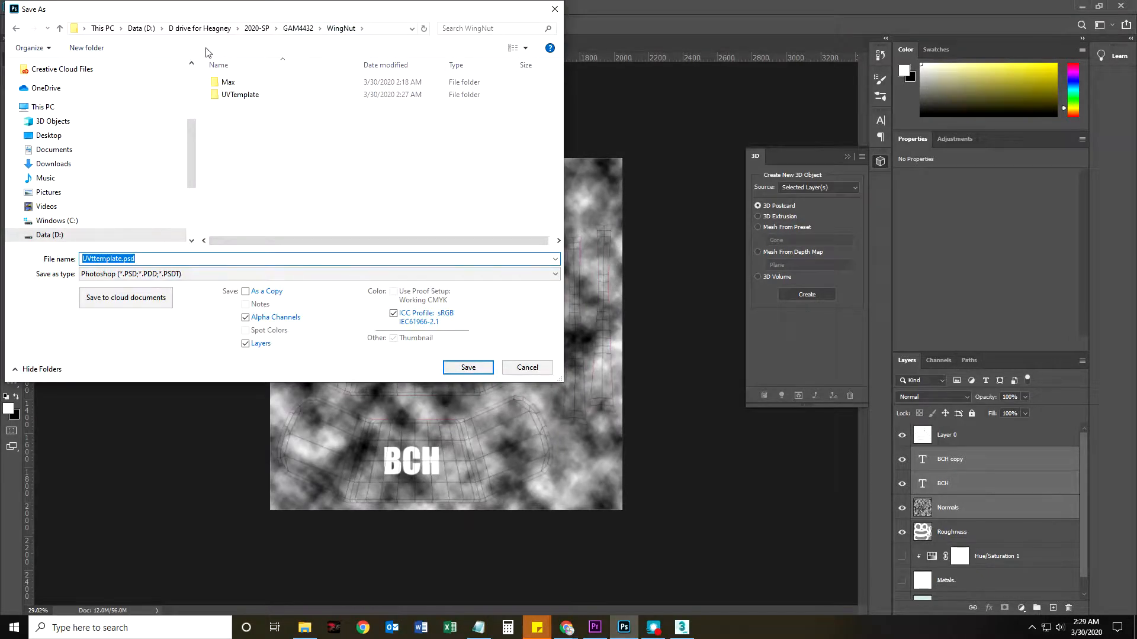
left_click(87, 48)
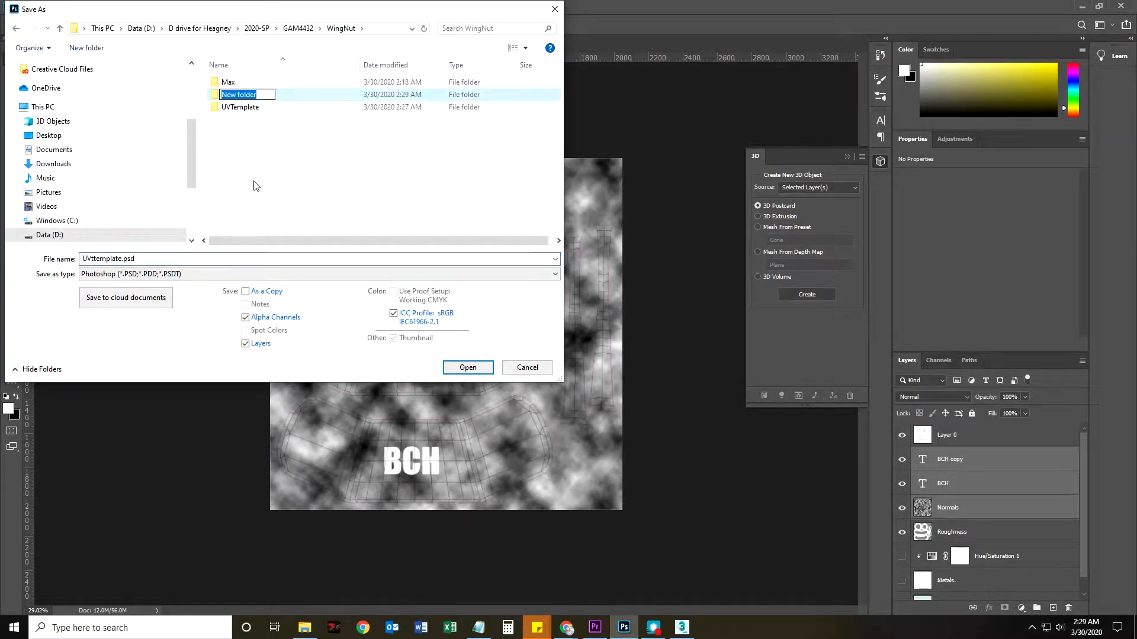
type("Maps")
key("Return")
double_click(239, 87)
double_click(144, 259)
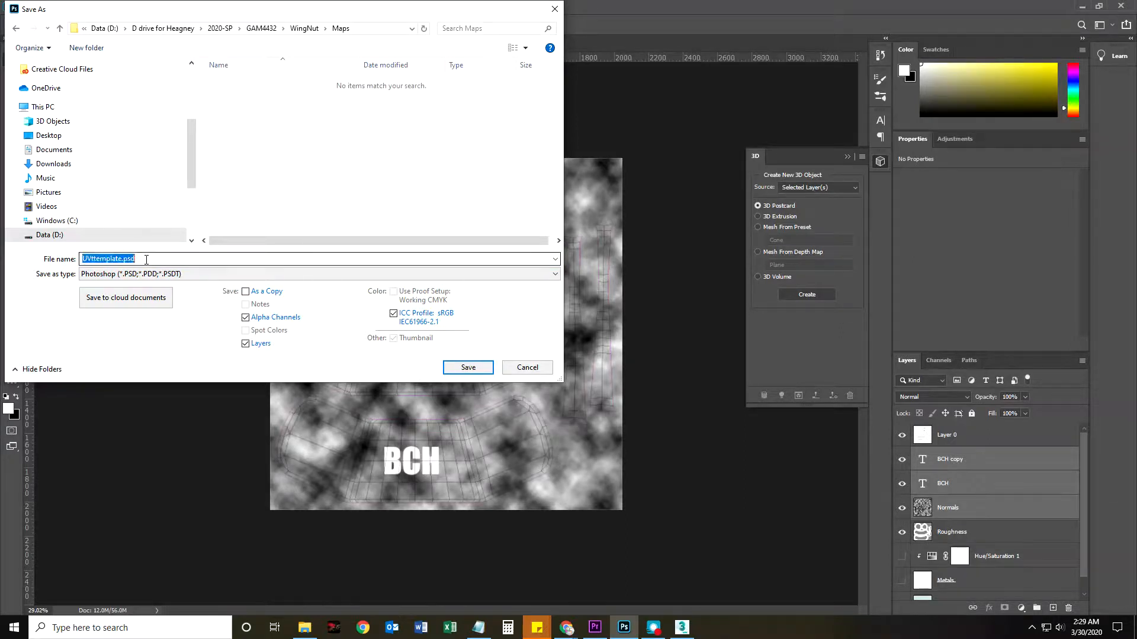
type("Maps")
key("Return")
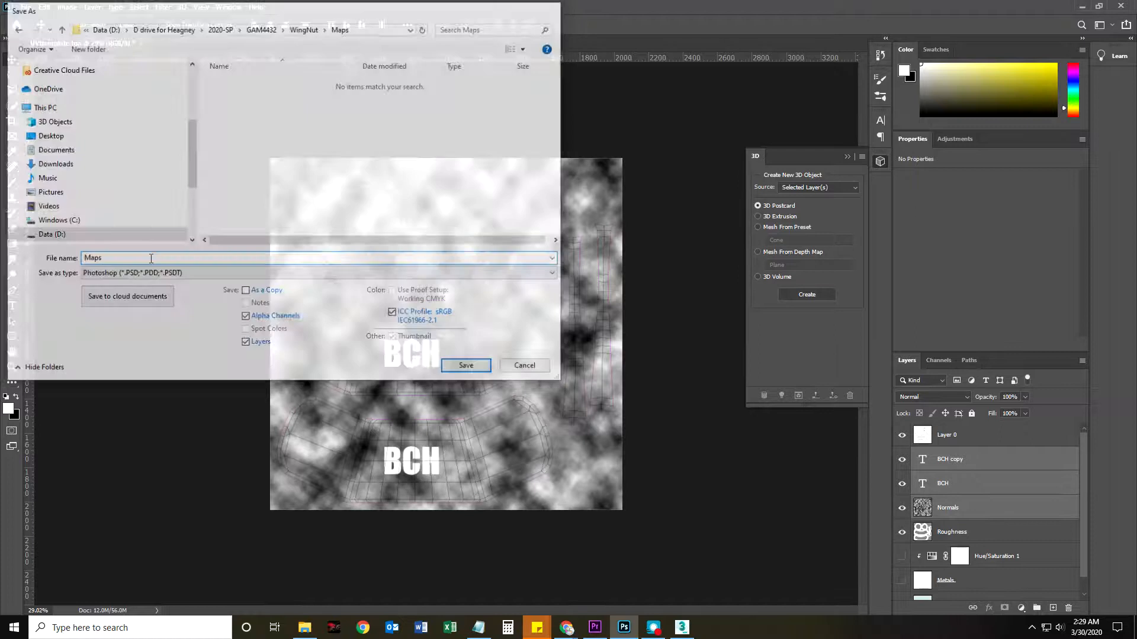
left_click(696, 174)
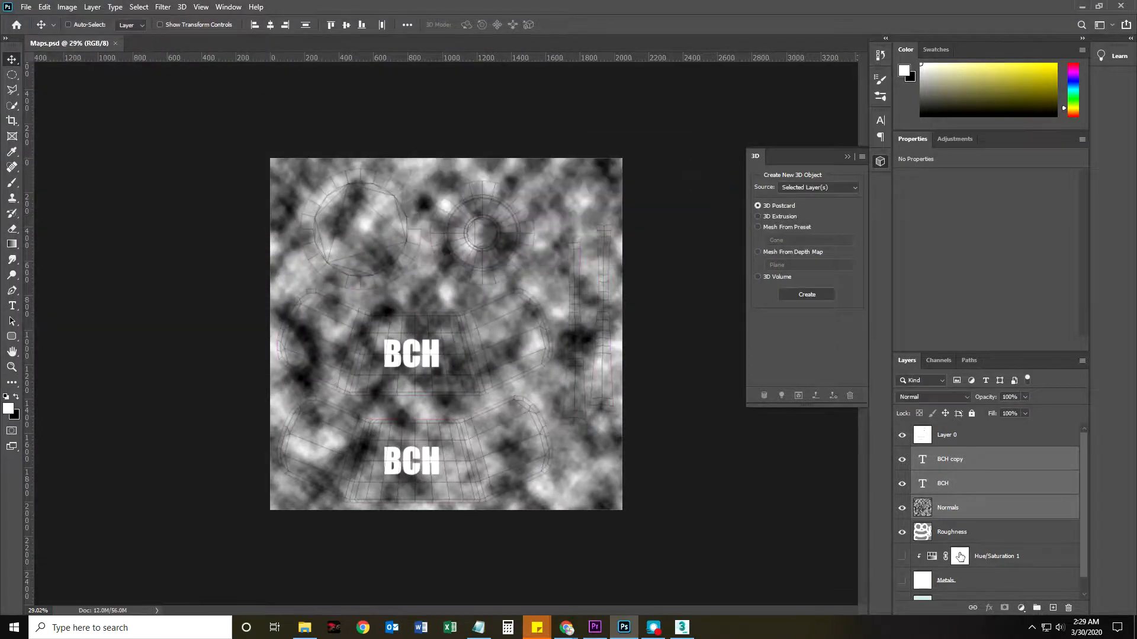
Step: Rasterize both BCH text layers
left_click(994, 465)
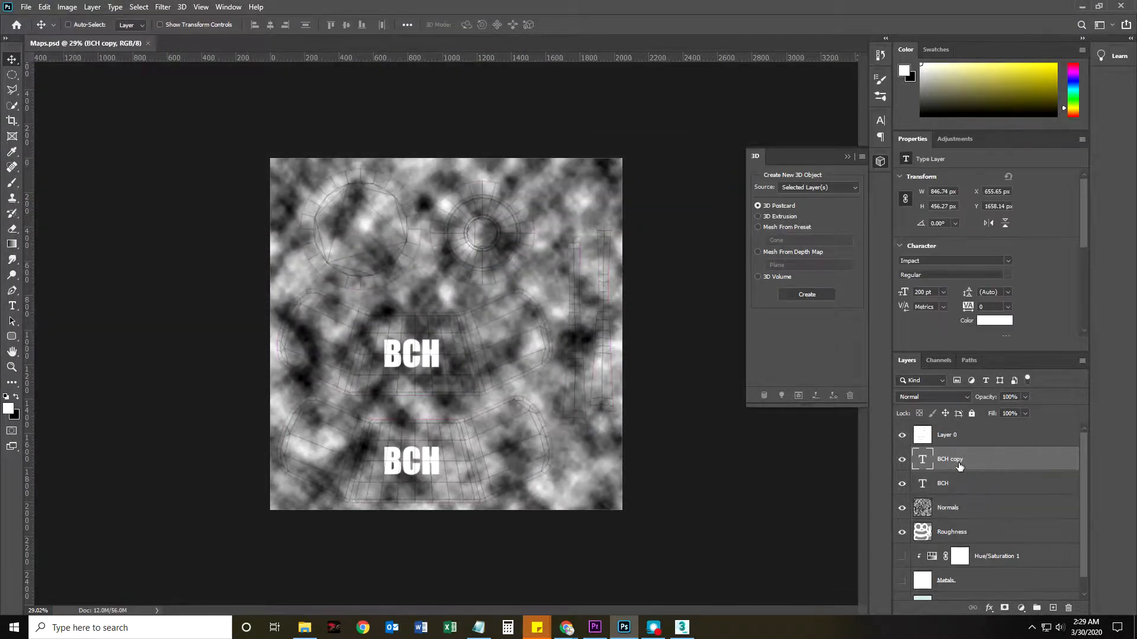
right_click(984, 459)
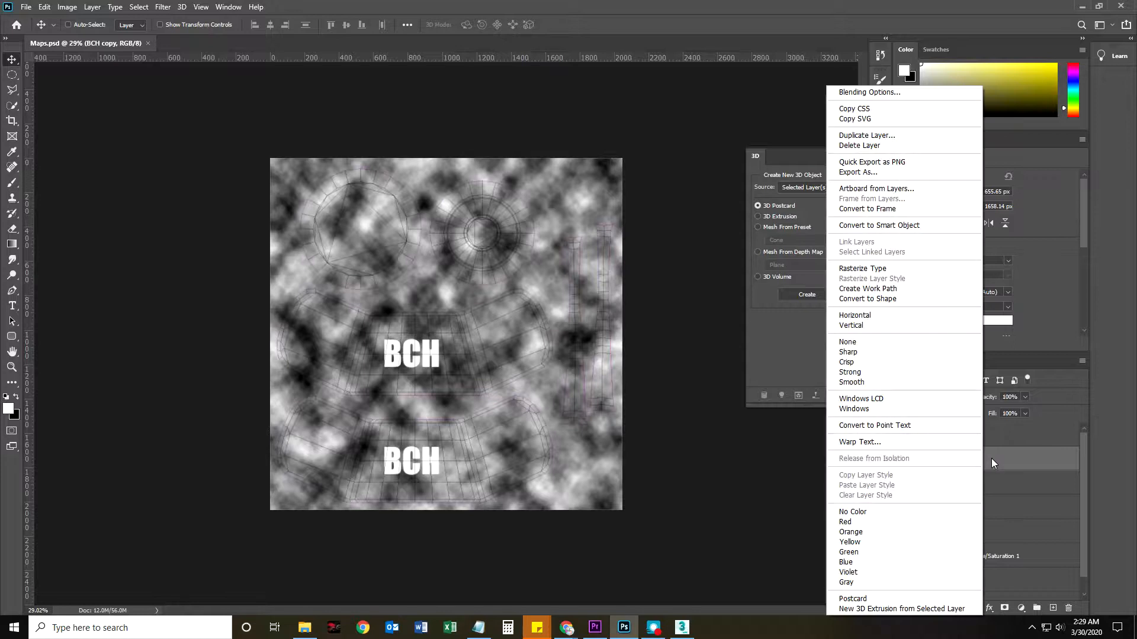
left_click(862, 268)
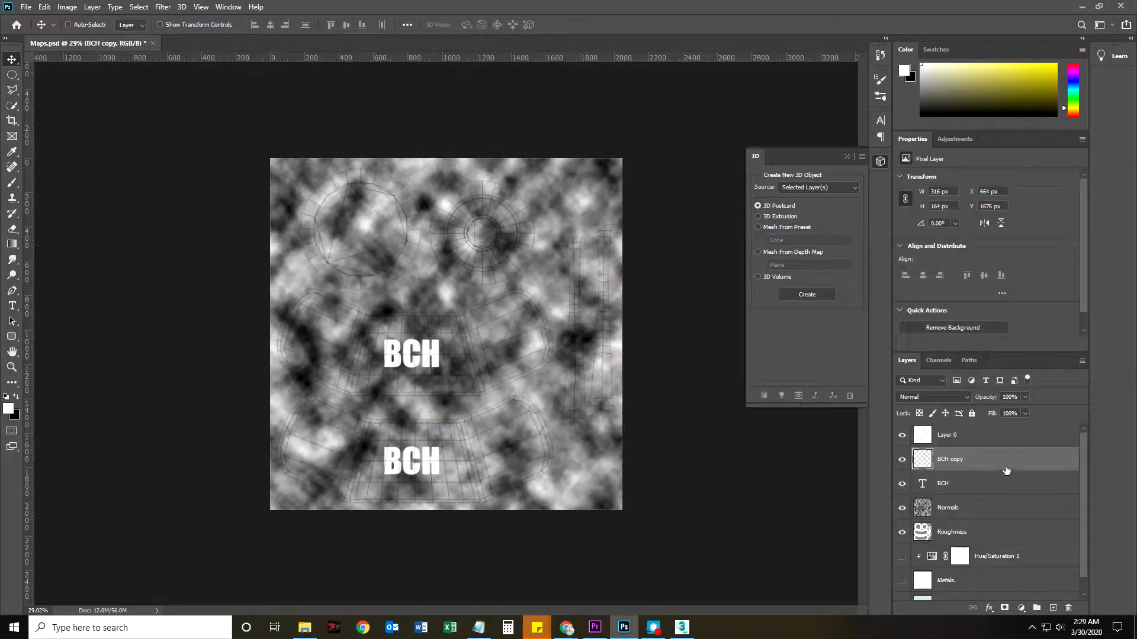
left_click(983, 490)
right_click(975, 489)
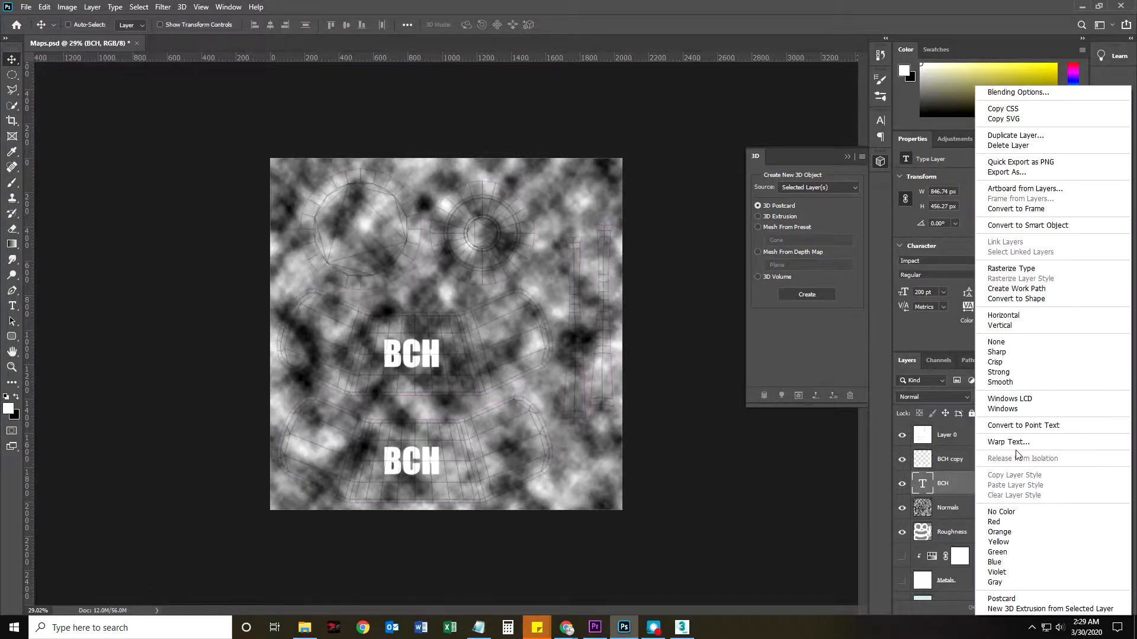
left_click(1013, 270)
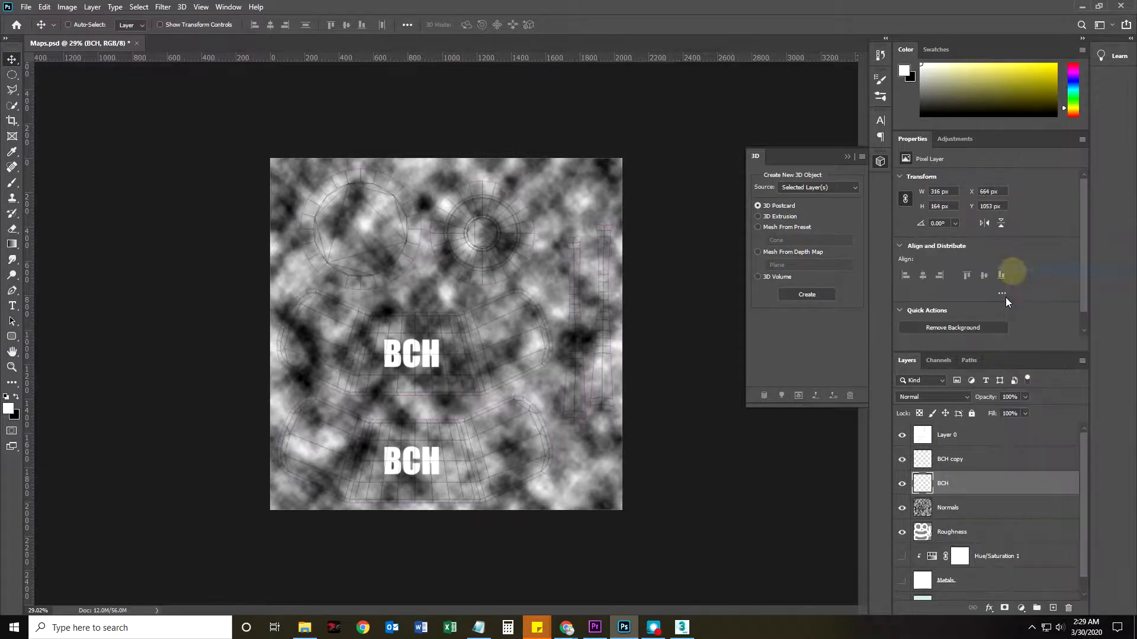
Step: Merge the two rasterized BCH layers with the Normals clouds layer
left_click(971, 467)
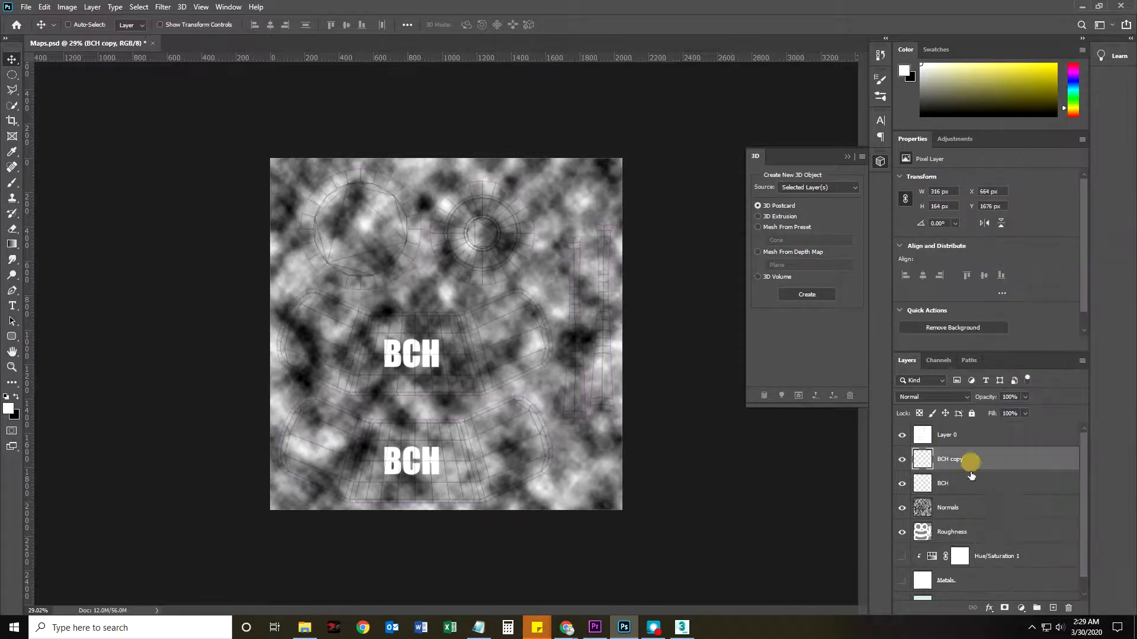
left_click(970, 507, "shift")
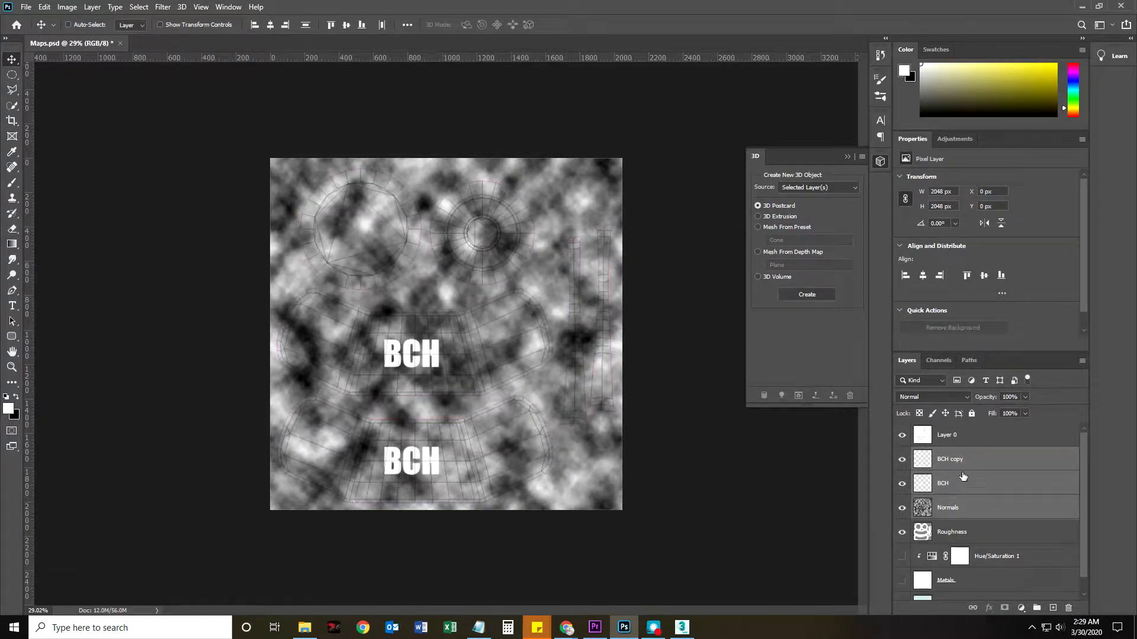
right_click(964, 476)
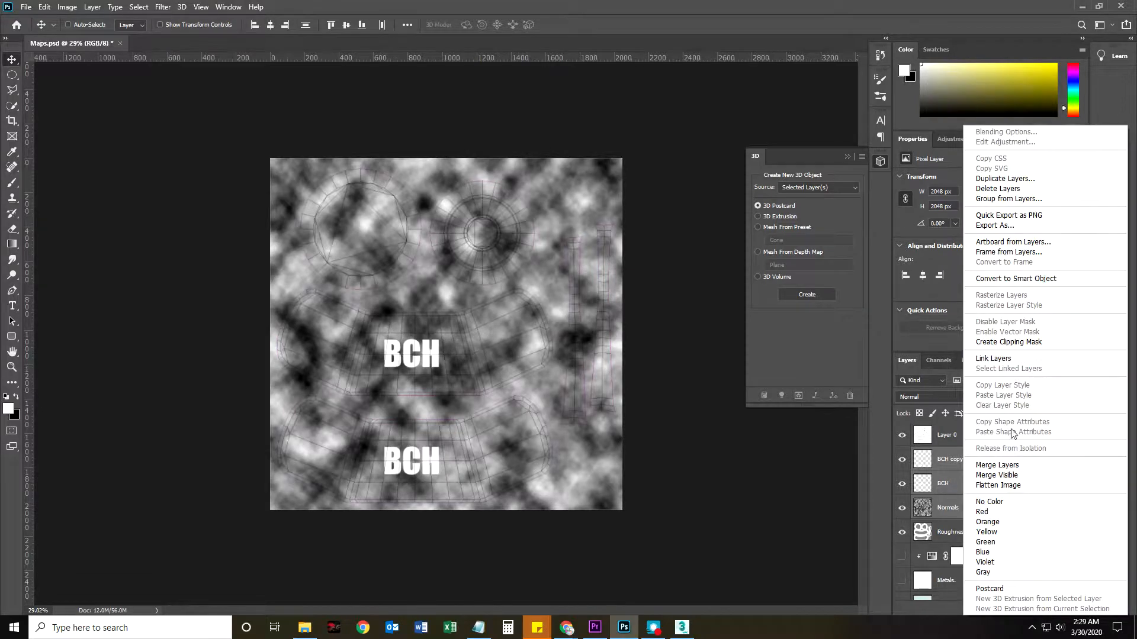
left_click(1007, 468)
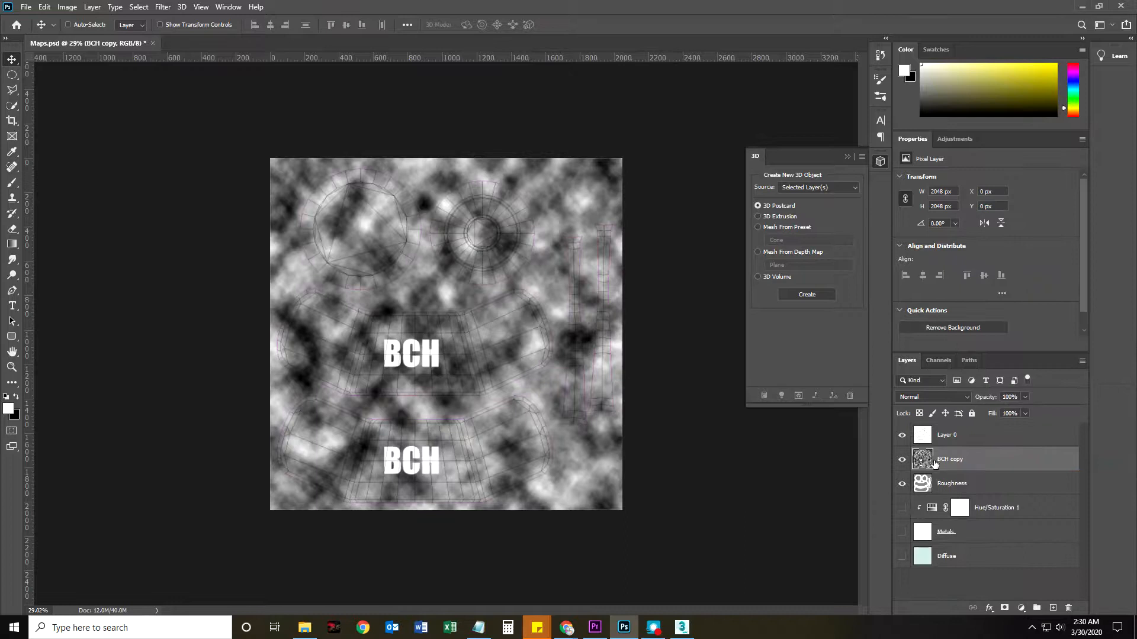
Step: Hide the UV template and Roughness layers, leaving only the merged clouds and text layer visible
left_click(902, 460)
left_click(903, 435)
left_click(903, 484)
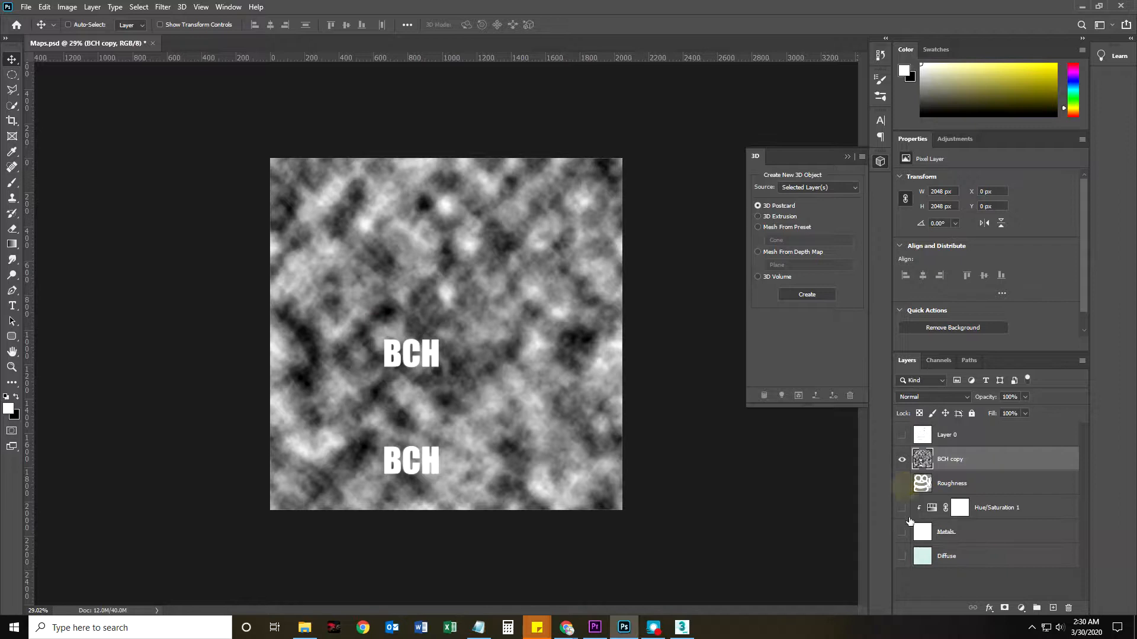
left_click(901, 460)
left_click(901, 460)
Step: Start generating a normal map from the merged clouds and BCH layer, and turn off Invert Height
left_click(163, 6)
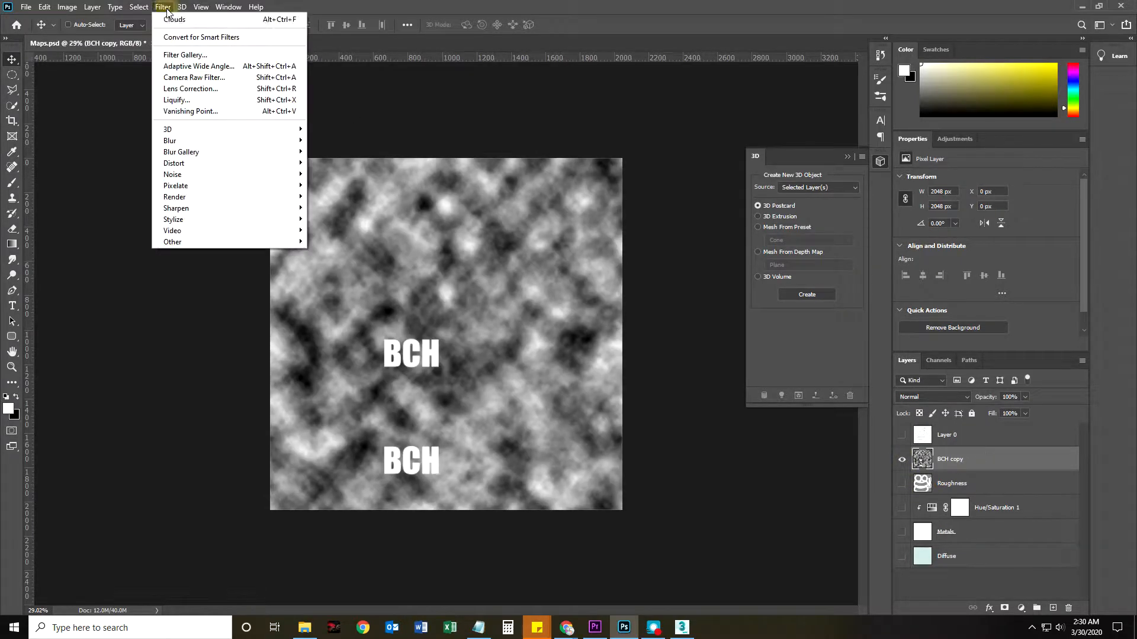
mouse_move(181, 129)
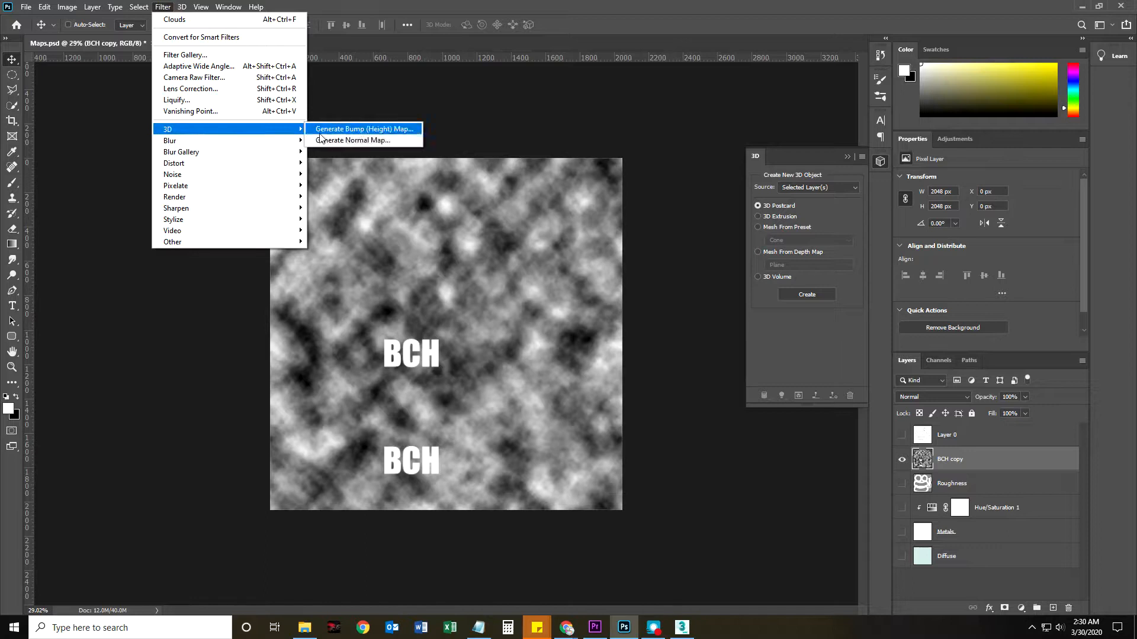
left_click(351, 141)
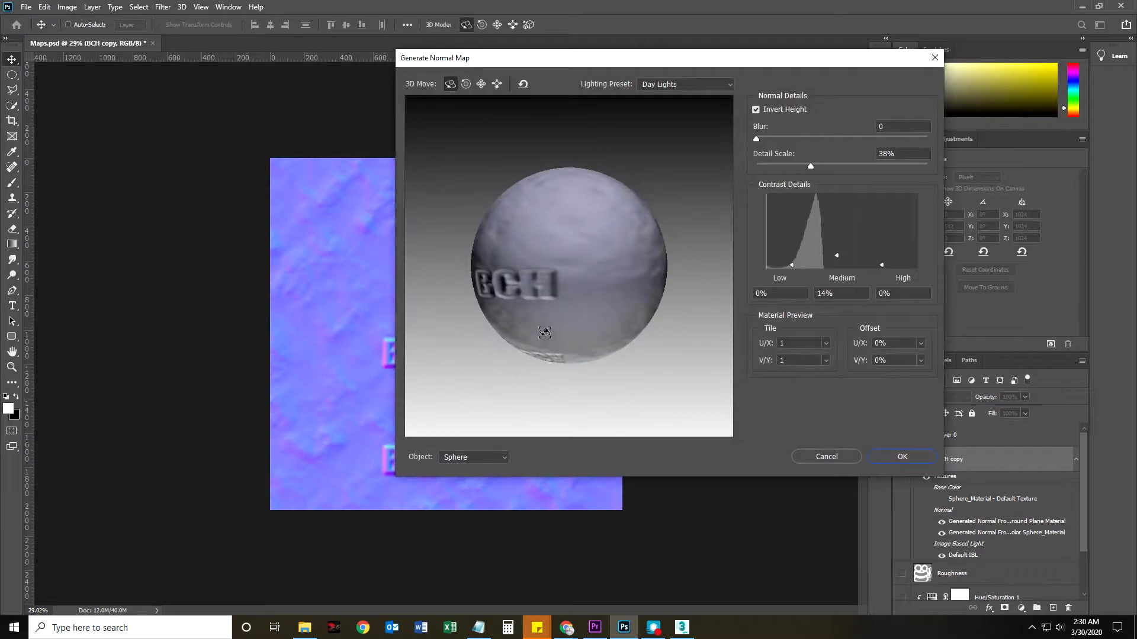
left_click_drag(541, 330, 537, 277)
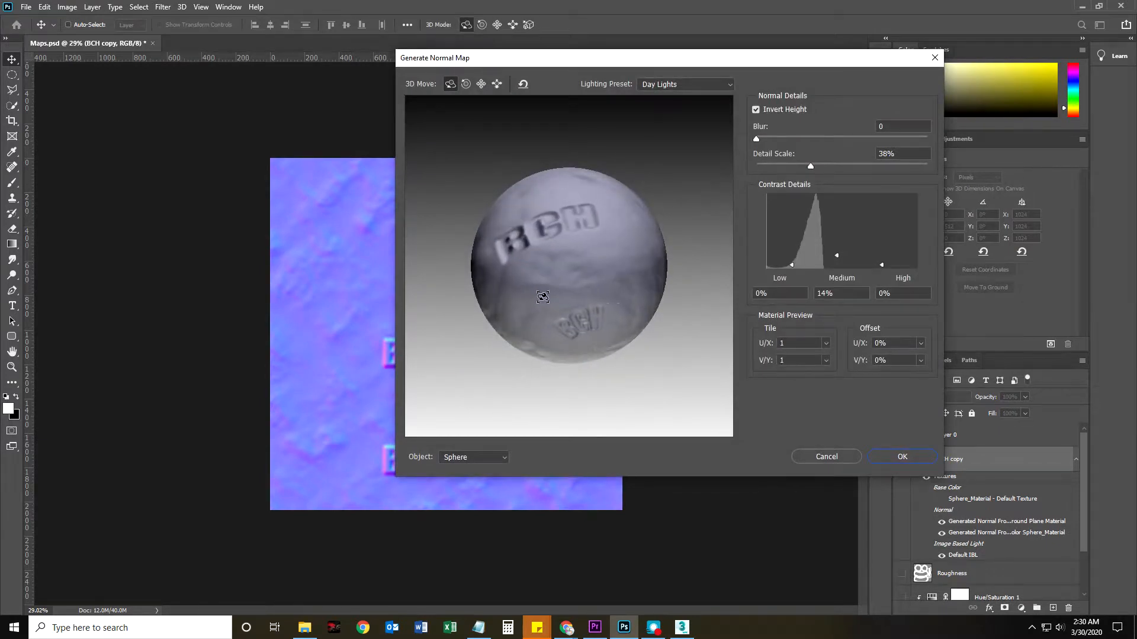
left_click(756, 109)
left_click_drag(521, 299, 577, 234)
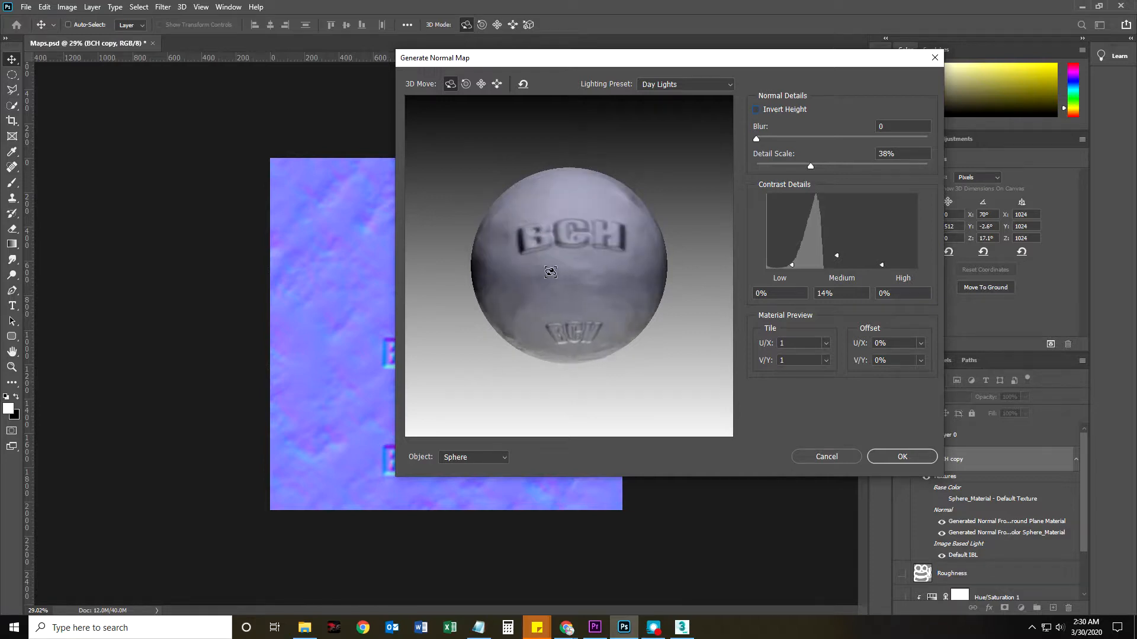
Step: Preview the normal map on a Cube object and orbit it to examine the textured face
left_click(501, 459)
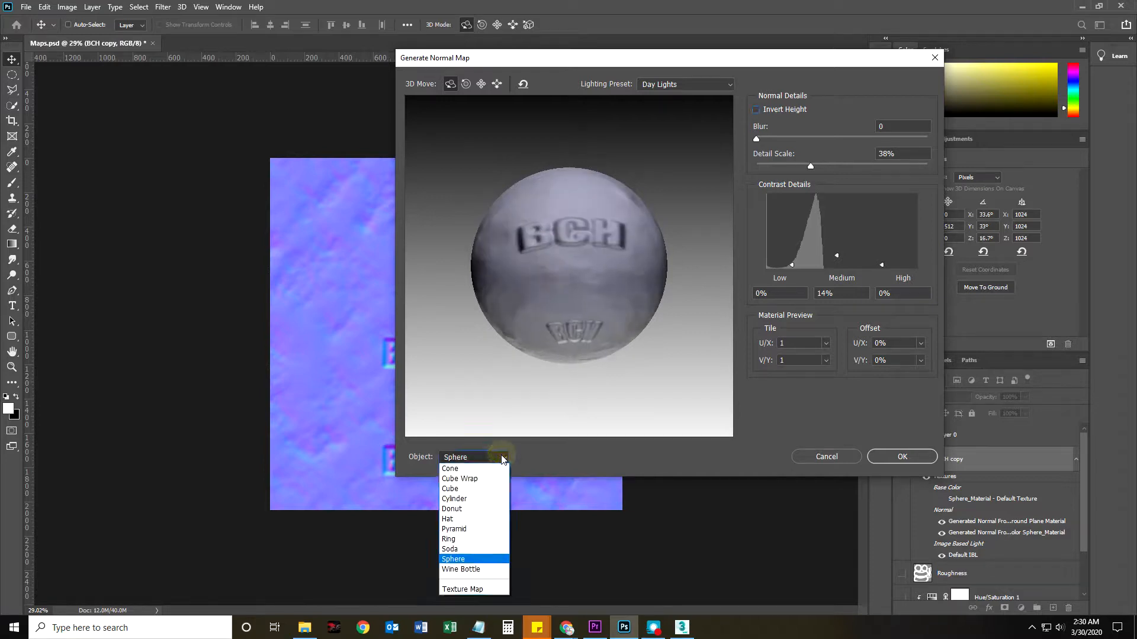
left_click(464, 489)
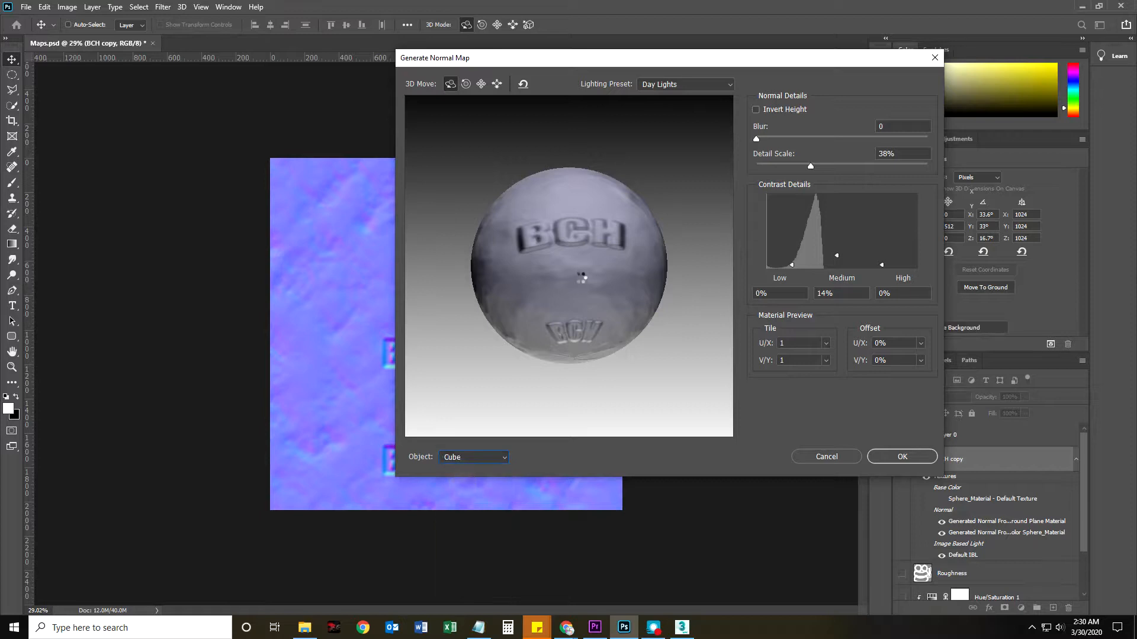
left_click_drag(556, 300, 620, 313)
left_click_drag(588, 246, 569, 283)
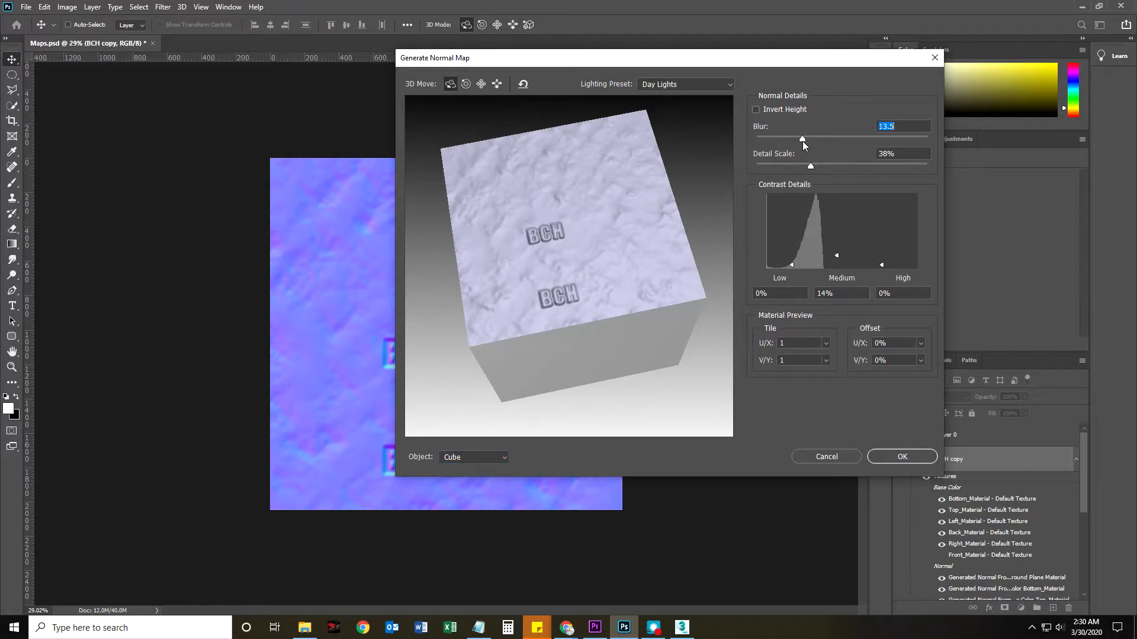
Step: Set the normal map's Blur to 4.5 and Detail Scale to 33%, and apply it to the layer
left_click_drag(802, 141, 873, 167)
left_click_drag(868, 168, 818, 165)
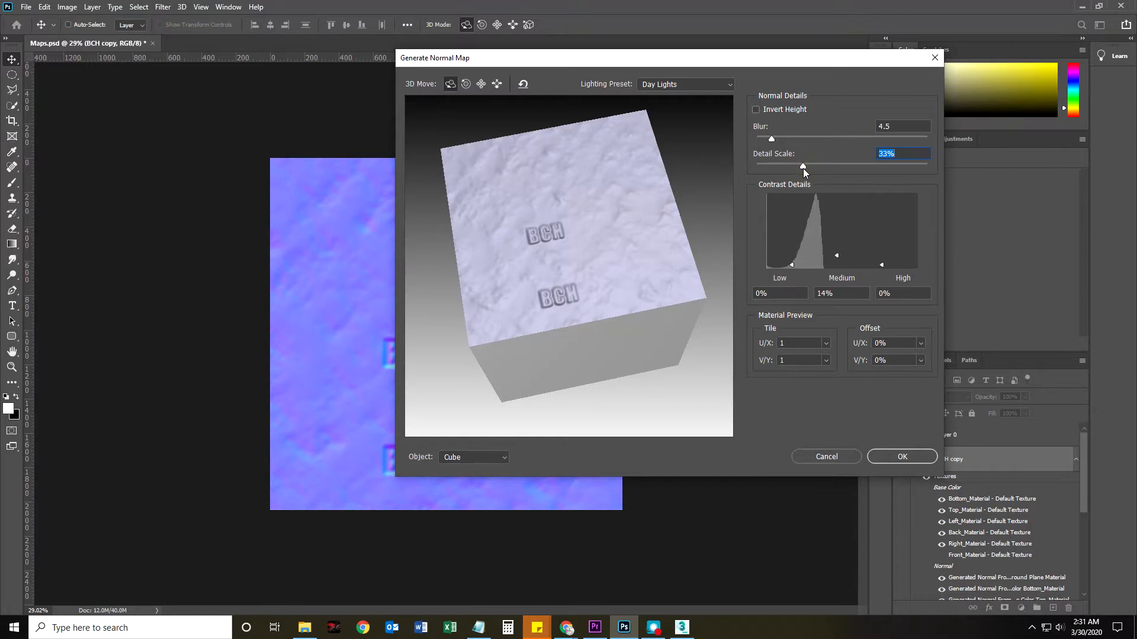
left_click_drag(629, 318, 556, 307)
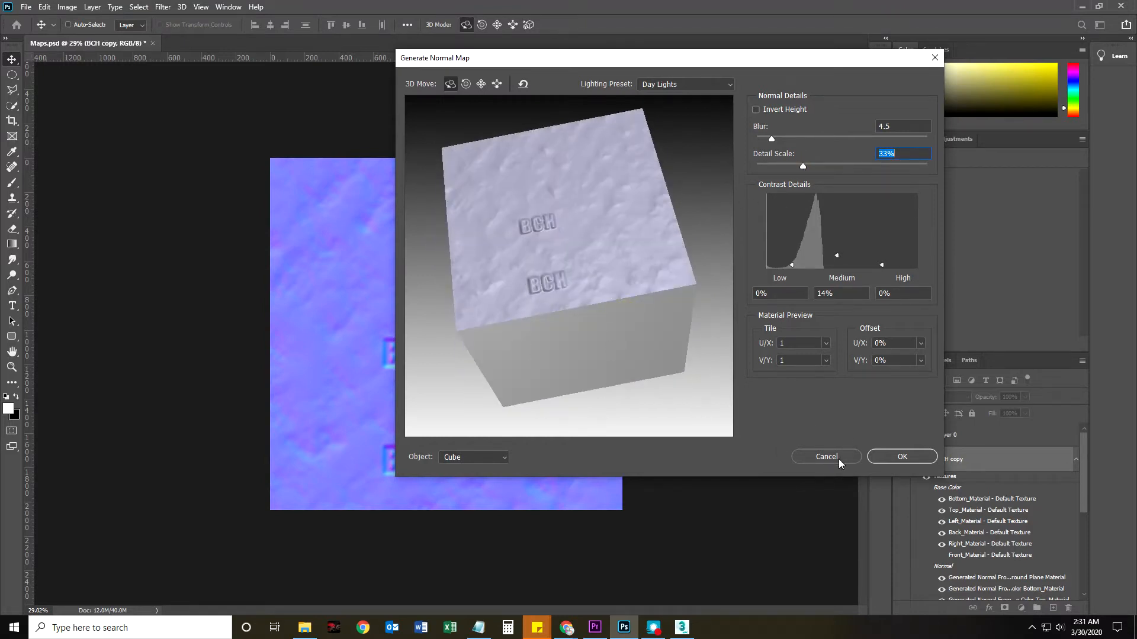
left_click(901, 458)
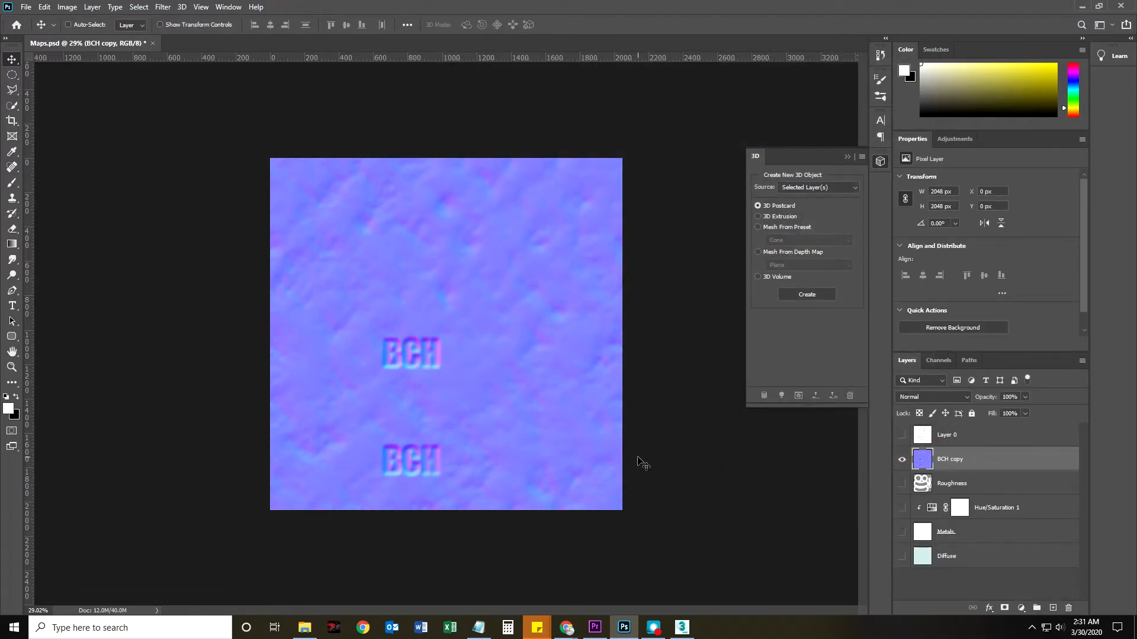
Step: Collapse the 3D object creation options and bring up the file commands for the document
left_click(846, 157)
left_click(30, 8)
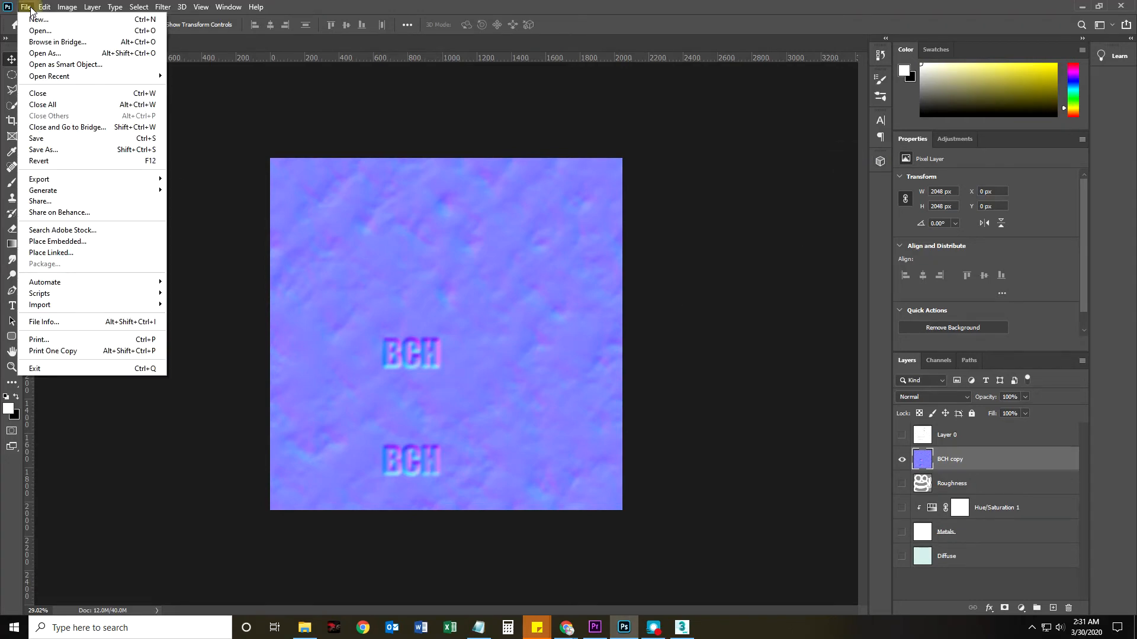